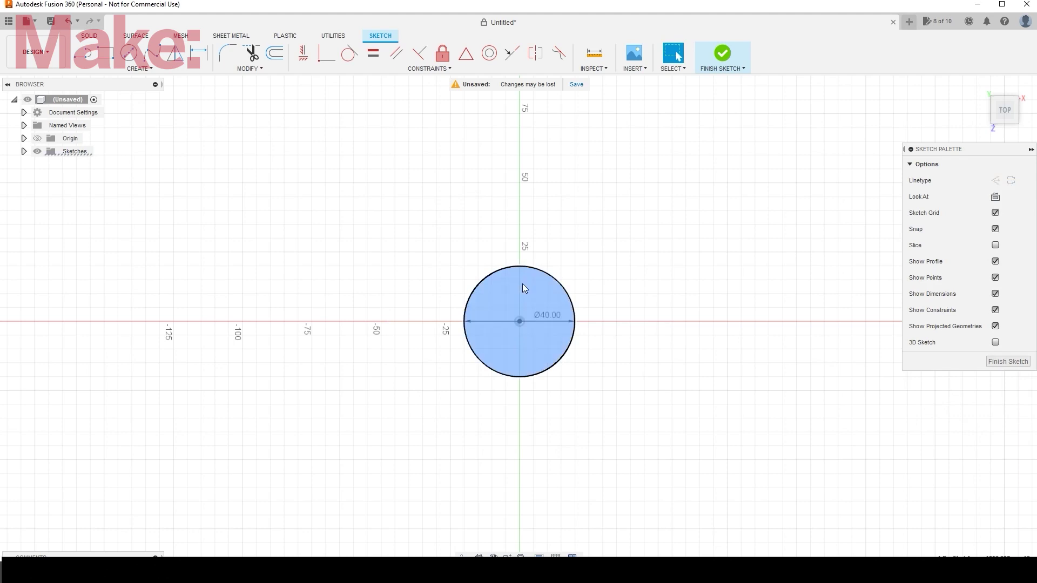
- Extrude the 40 mm circle profile upward 10 mm as a new body
{"action": "right_click", "coordinate": [546, 291]}
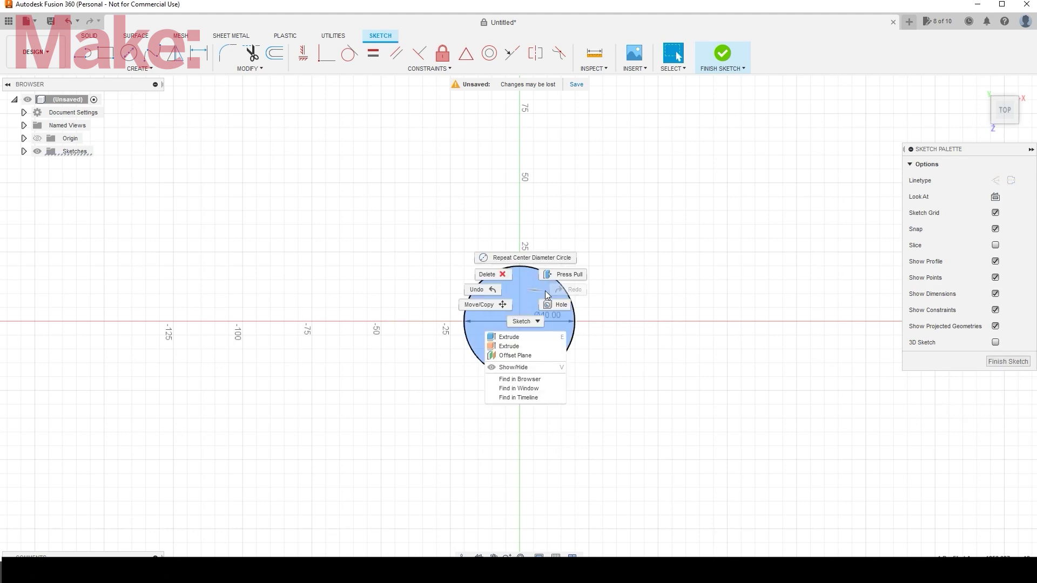
{"action": "left_click", "coordinate": [565, 271]}
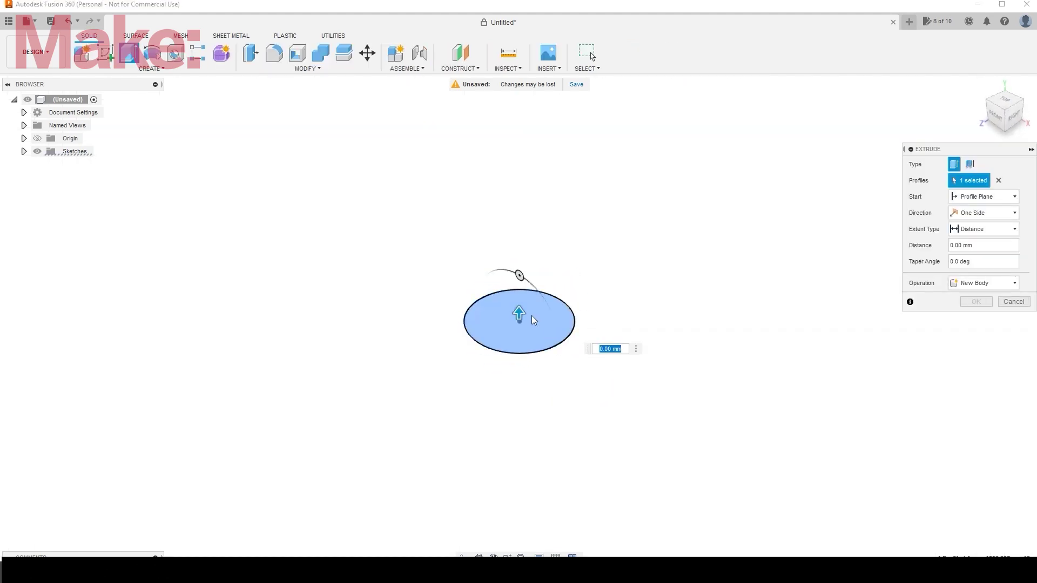
{"action": "left_click_drag", "start_coordinate": [518, 312], "coordinate": [513, 304]}
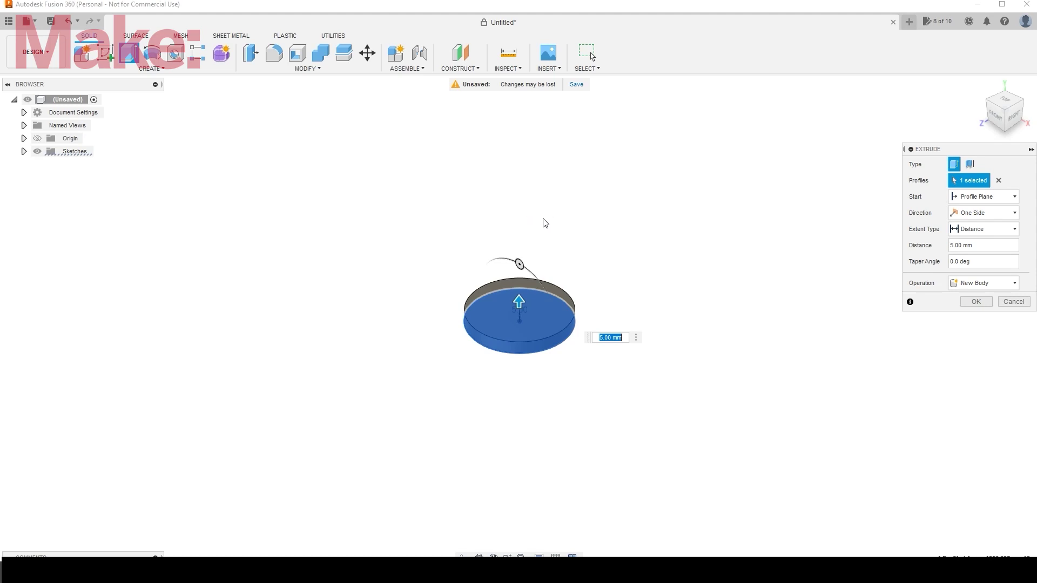
{"action": "left_click_drag", "start_coordinate": [519, 302], "coordinate": [519, 296]}
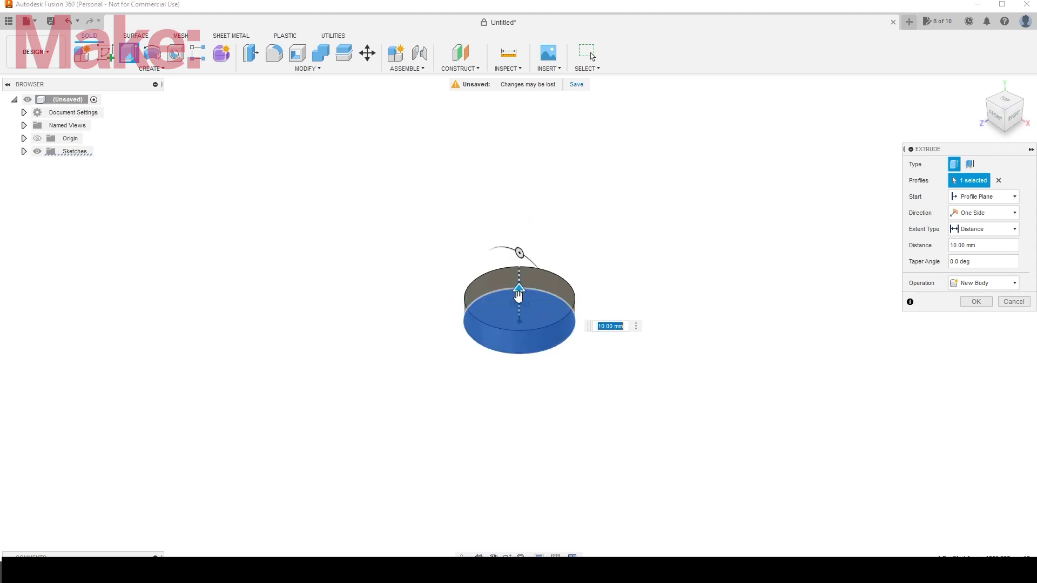
{"action": "left_click", "coordinate": [982, 302]}
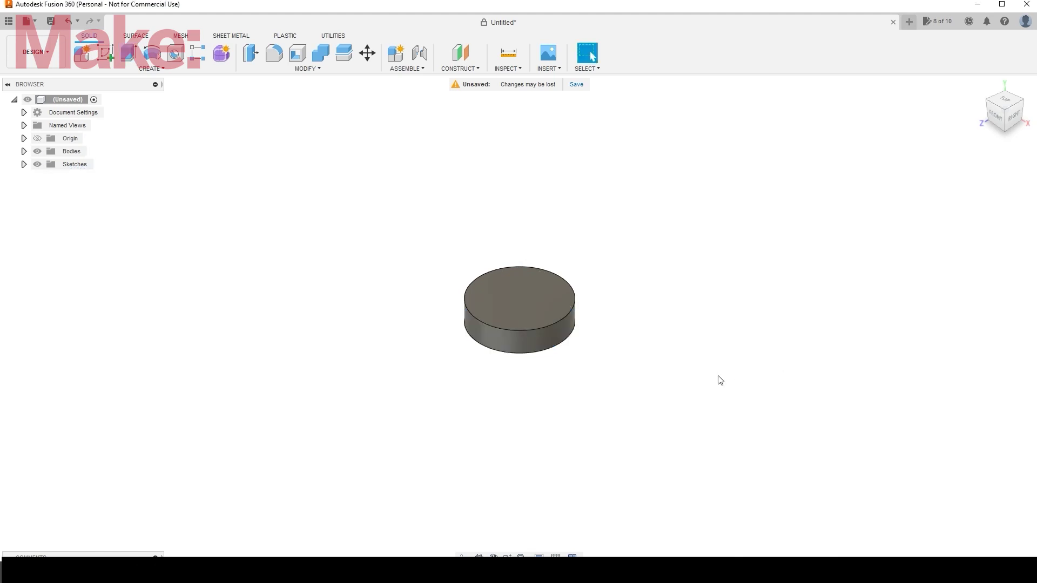
- Chamfer the top and bottom circular edges of the disc with an equal distance of 2 mm
{"action": "left_click", "coordinate": [543, 329]}
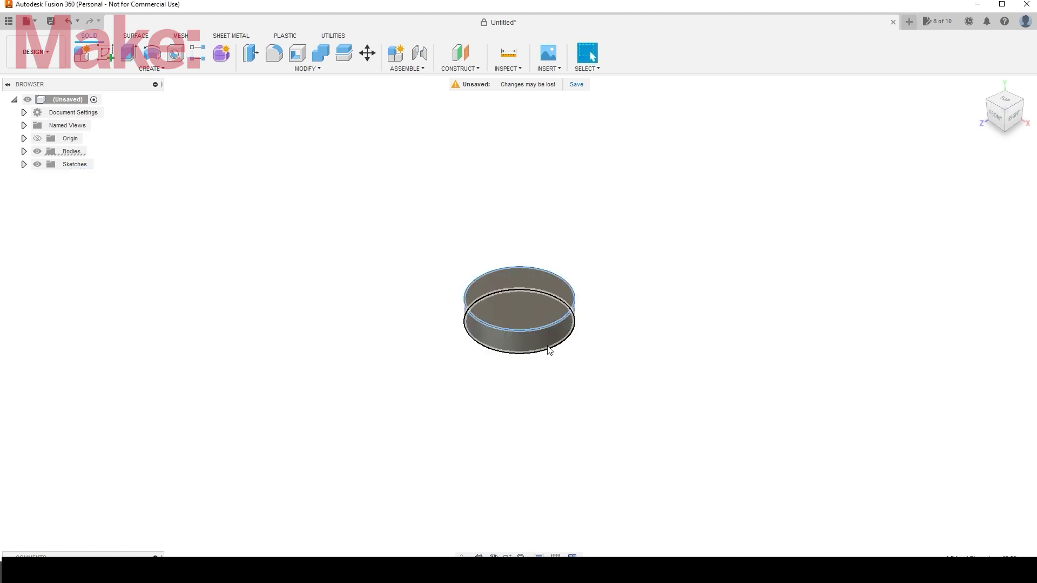
{"action": "left_click", "coordinate": [548, 350], "text": "ctrl"}
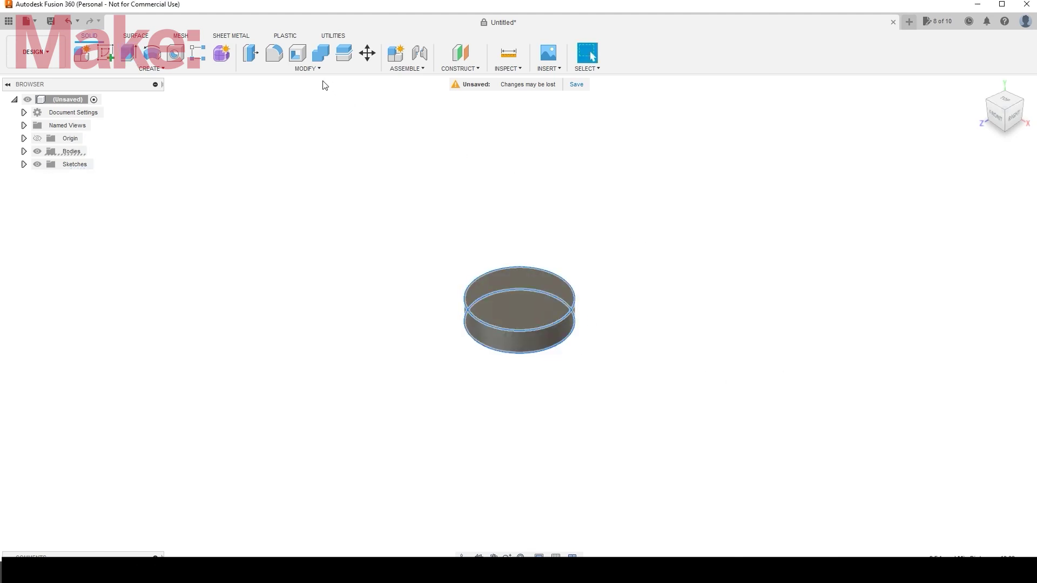
{"action": "left_click", "coordinate": [302, 63]}
{"action": "left_click", "coordinate": [277, 103]}
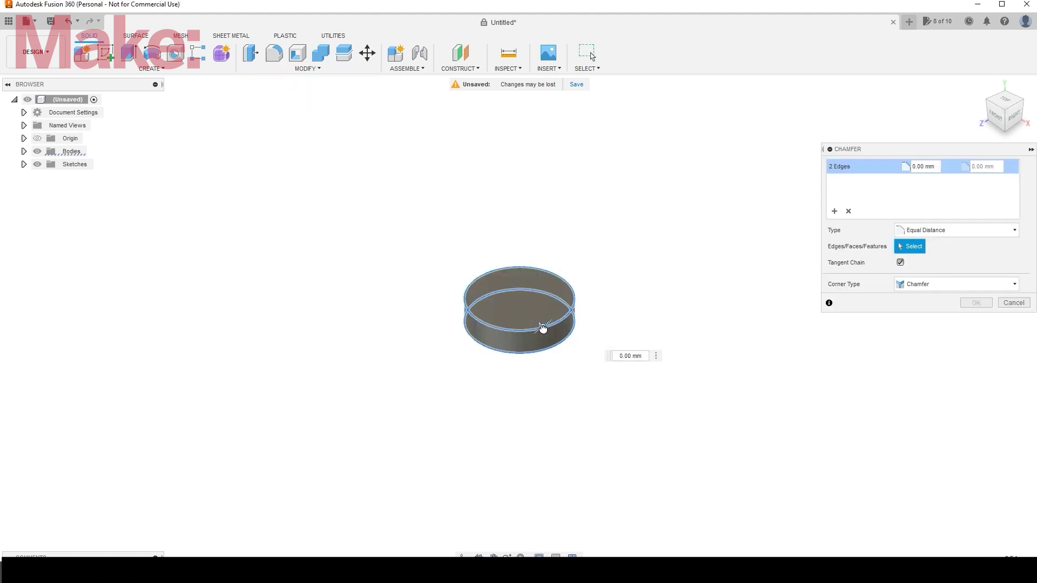
{"action": "left_click_drag", "start_coordinate": [543, 328], "coordinate": [539, 328]}
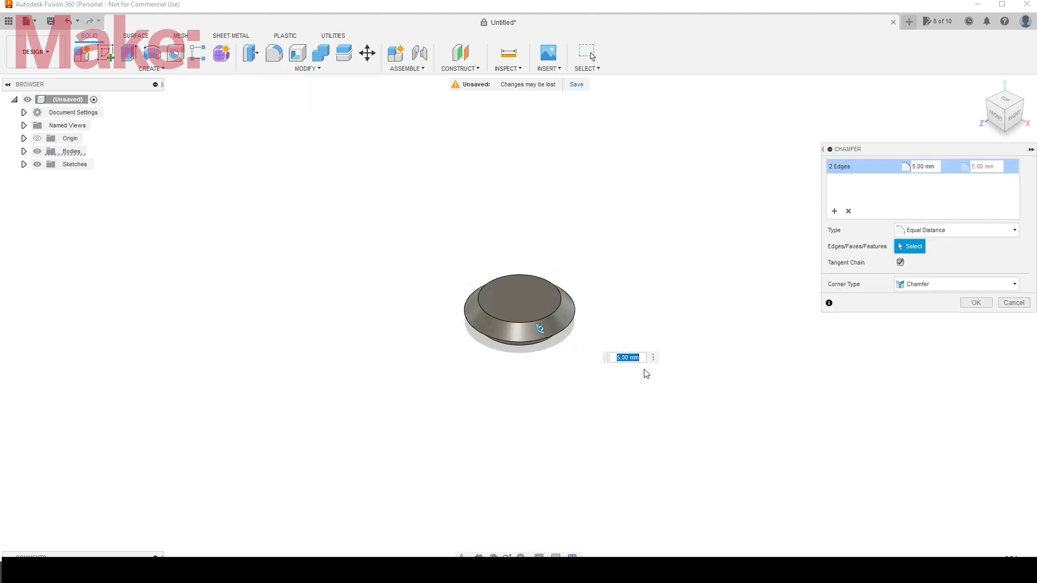
{"action": "key", "text": "Return"}
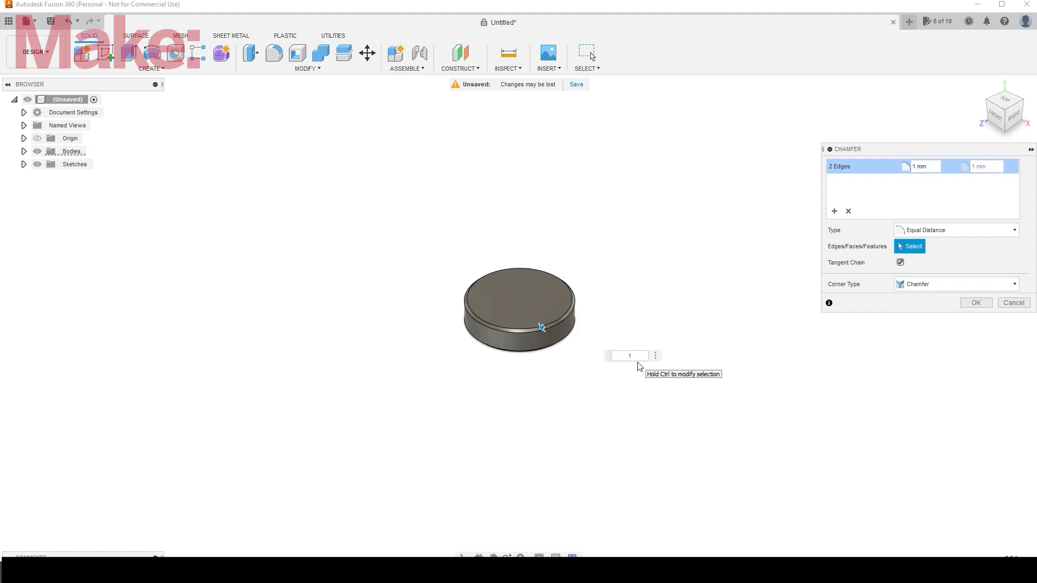
{"action": "type", "text": "2"}
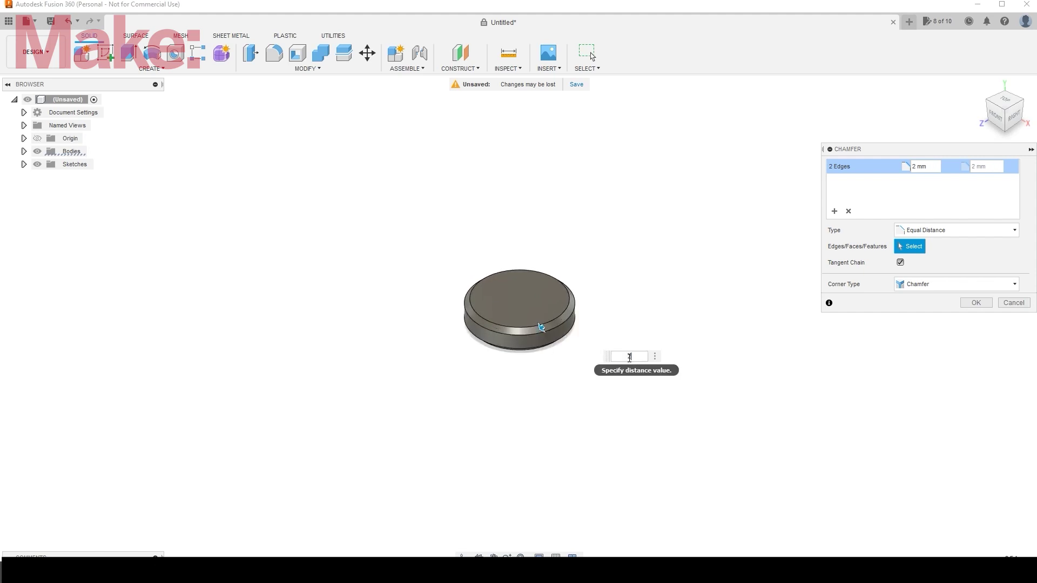
{"action": "key", "text": "Return"}
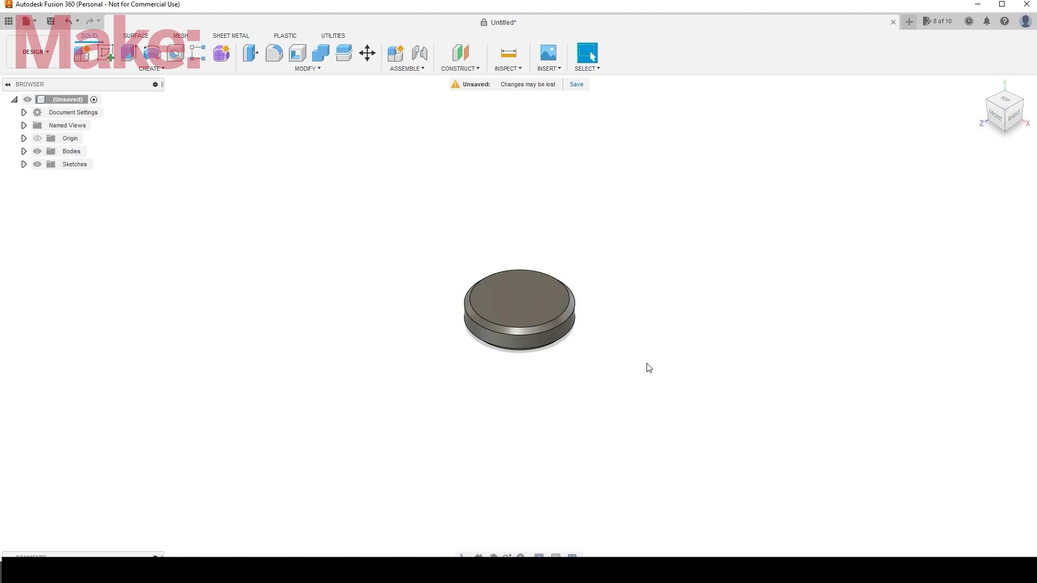
- Start a sketch on the disc's top face and draw a 4 mm diameter circle centred where the vertical axis meets the outer rim
{"action": "left_click", "coordinate": [1014, 106]}
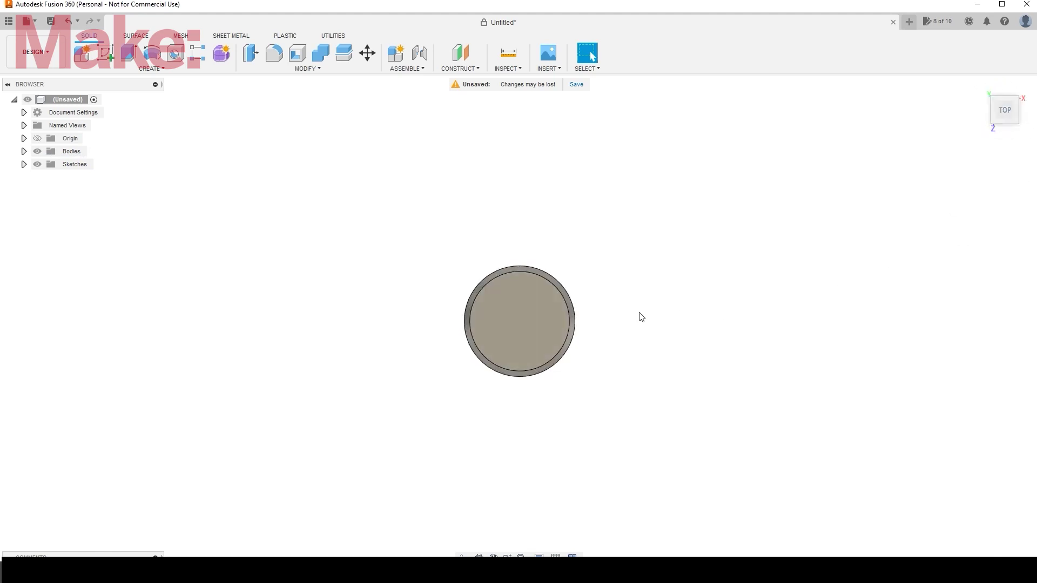
{"action": "left_click", "coordinate": [542, 326]}
{"action": "left_click", "coordinate": [106, 53]}
{"action": "scroll", "coordinate": [562, 289], "scroll_direction": "up", "scroll_amount": 8}
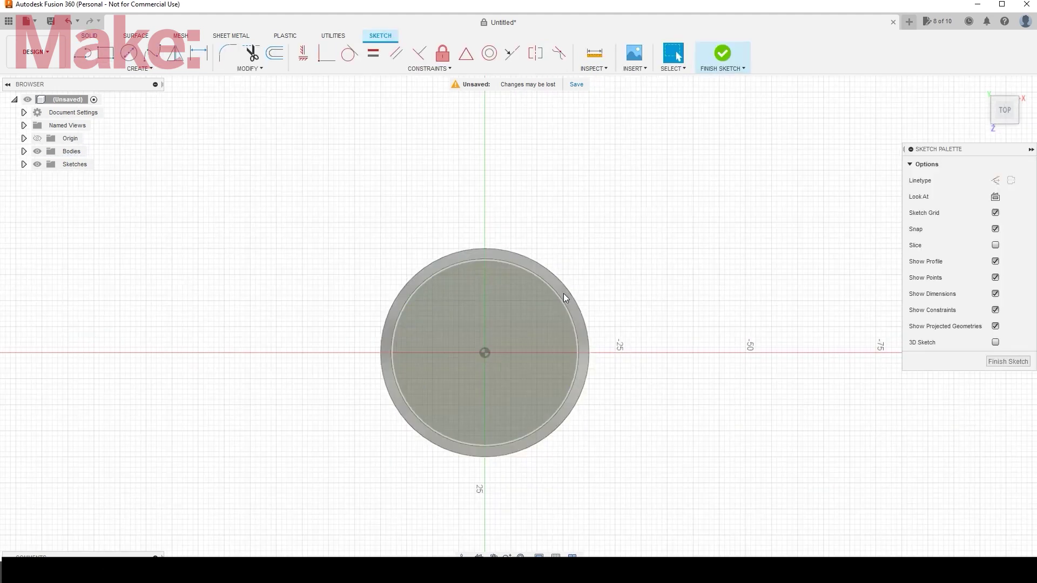
{"action": "left_click", "coordinate": [128, 53]}
{"action": "left_click", "coordinate": [400, 199]}
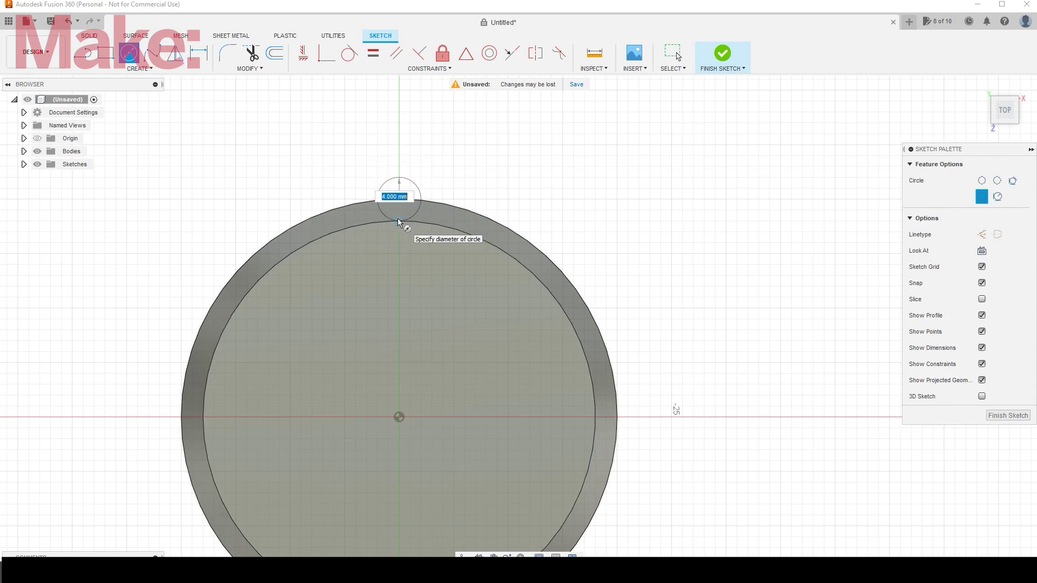
{"action": "key", "text": "Return"}
{"action": "scroll", "coordinate": [579, 274], "scroll_direction": "up", "scroll_amount": 3}
{"action": "scroll", "coordinate": [549, 324], "scroll_direction": "down", "scroll_amount": 7}
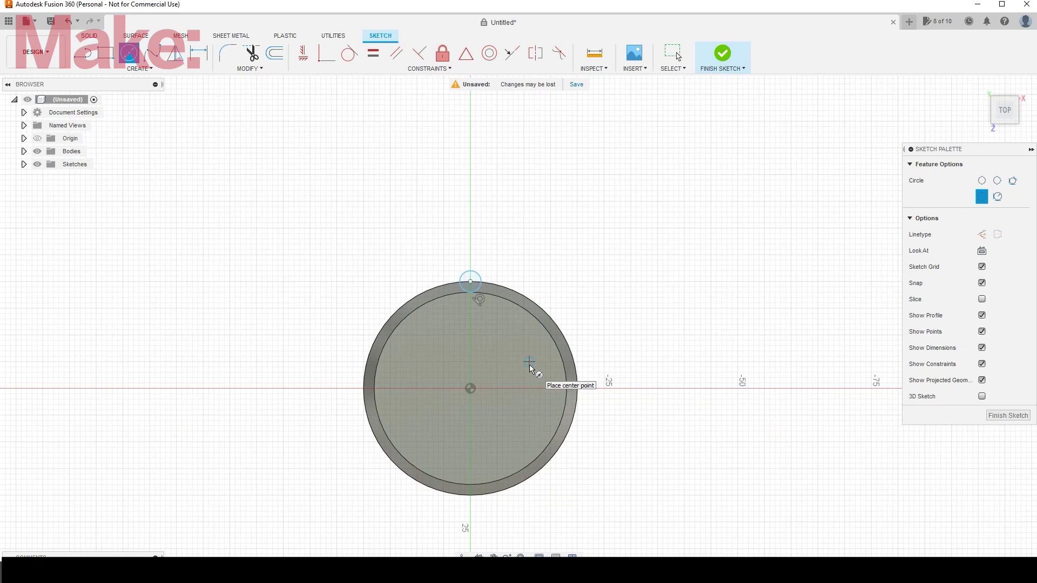
{"action": "scroll", "coordinate": [530, 367], "scroll_direction": "up", "scroll_amount": 3}
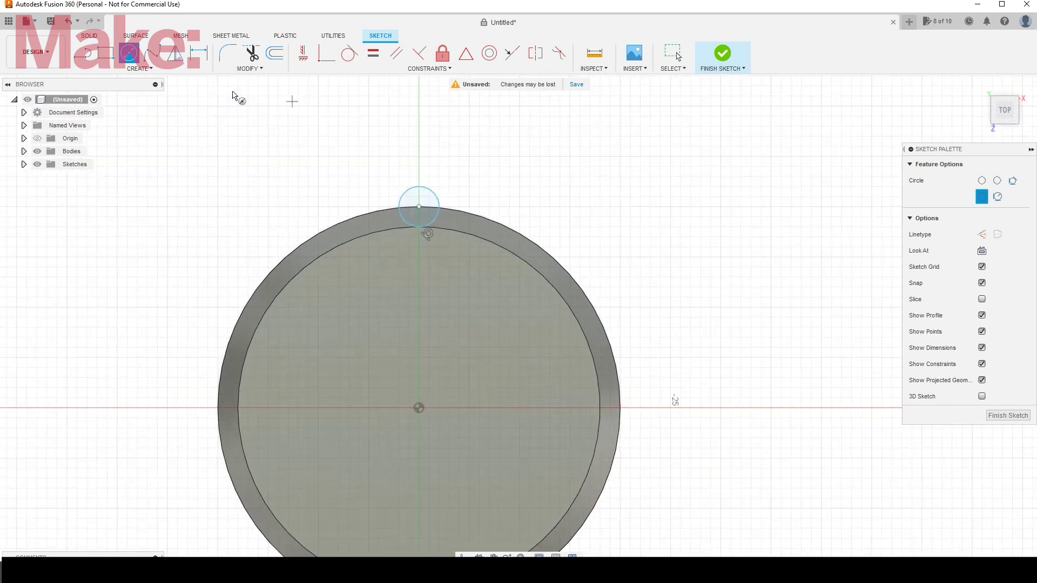
- Circular-pattern the small circle fully around the disc's centre with a quantity of 24, and finish the sketch
{"action": "left_click", "coordinate": [140, 68]}
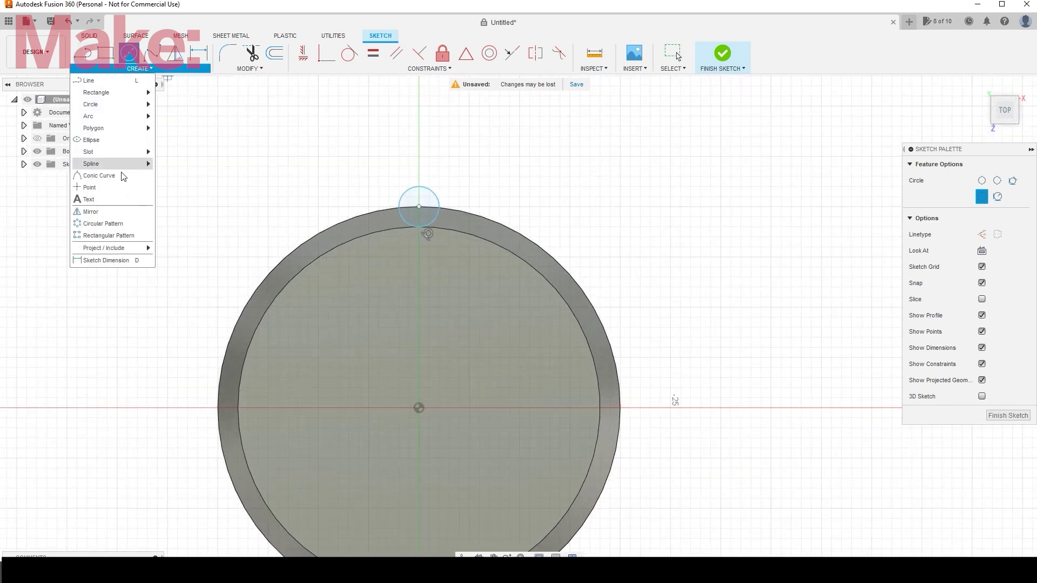
{"action": "left_click", "coordinate": [117, 230]}
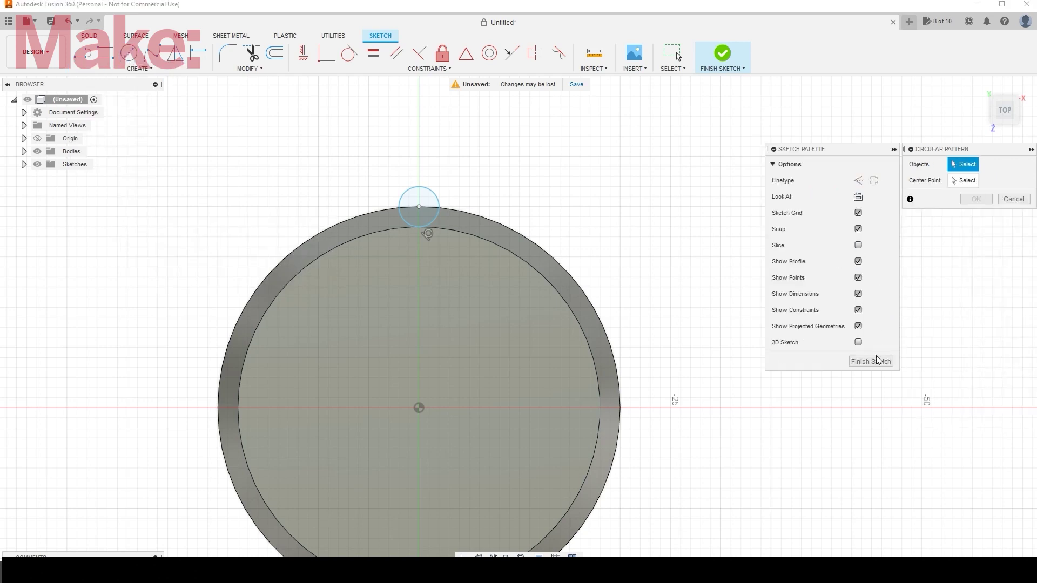
{"action": "left_click", "coordinate": [436, 198]}
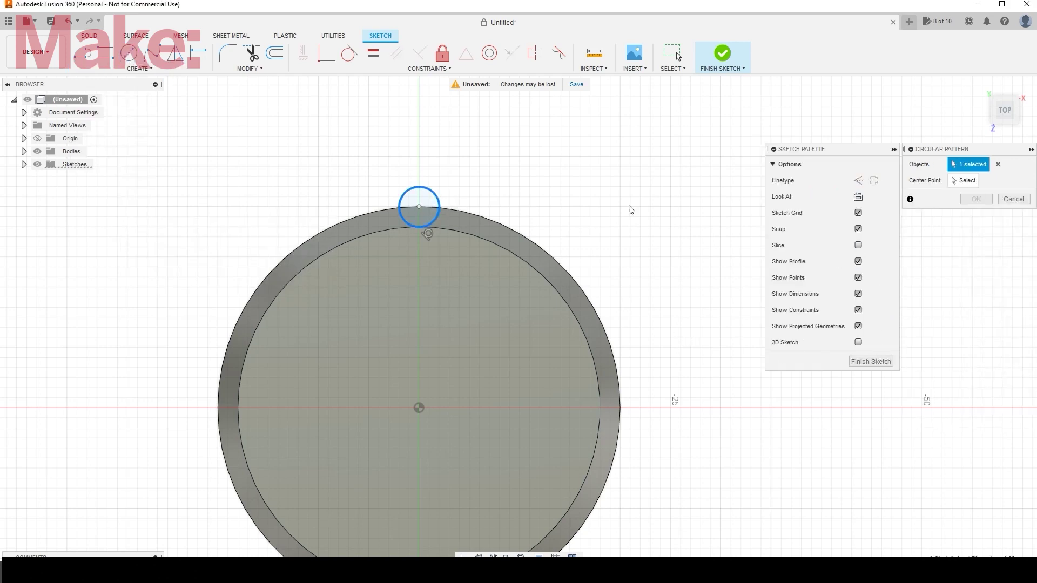
{"action": "left_click", "coordinate": [962, 181]}
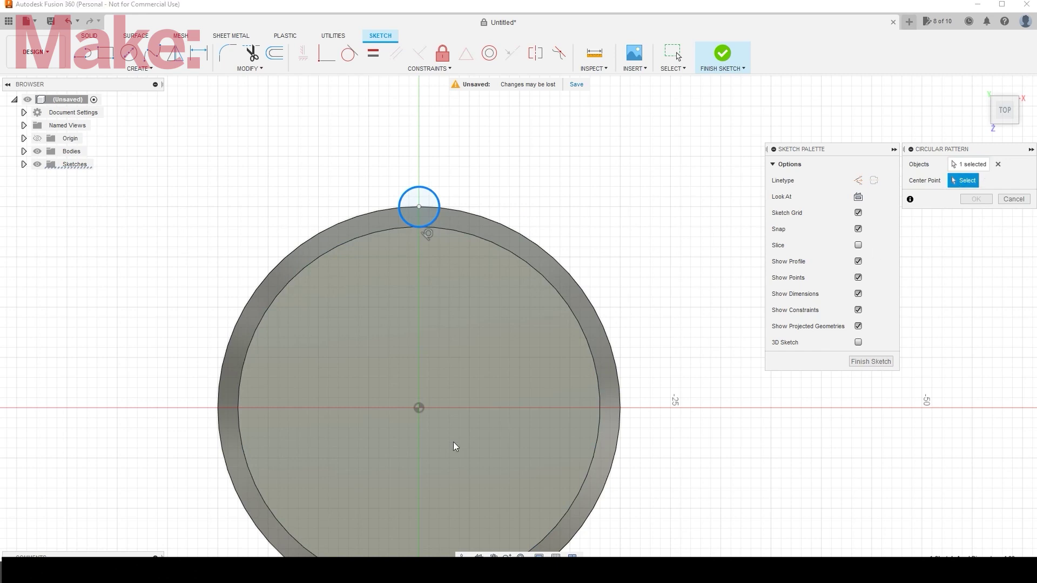
{"action": "left_click", "coordinate": [419, 409]}
{"action": "left_click", "coordinate": [524, 433]}
{"action": "left_click", "coordinate": [524, 433]}
{"action": "left_click", "coordinate": [525, 432]}
{"action": "left_click", "coordinate": [524, 432]}
{"action": "left_click", "coordinate": [524, 433]}
{"action": "left_click", "coordinate": [524, 432]}
{"action": "left_click", "coordinate": [525, 432]}
{"action": "left_click", "coordinate": [525, 432]}
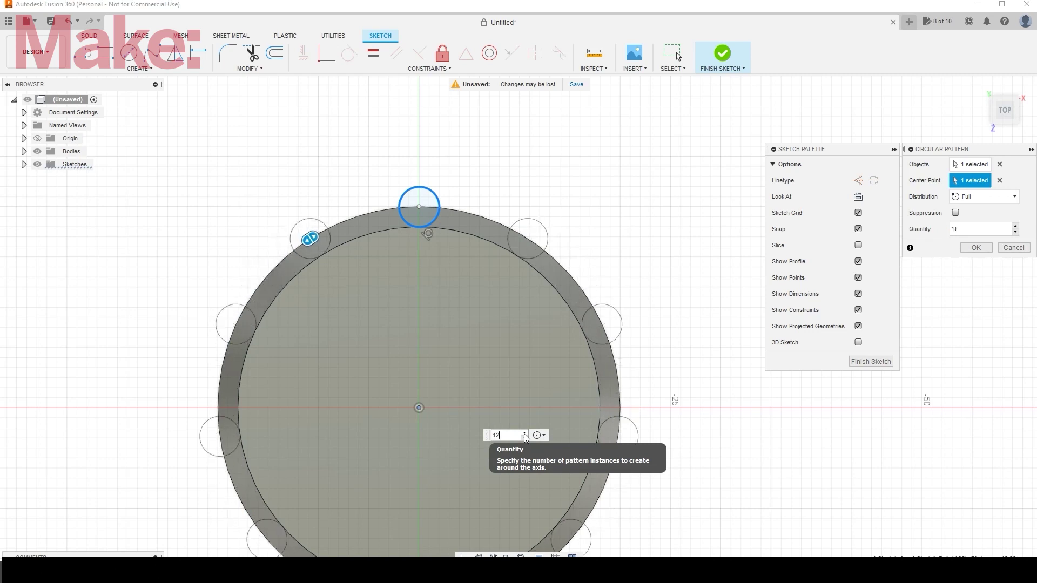
{"action": "left_click", "coordinate": [525, 433]}
{"action": "left_click", "coordinate": [524, 433]}
{"action": "left_click", "coordinate": [525, 433]}
{"action": "left_click", "coordinate": [524, 433]}
{"action": "left_click", "coordinate": [525, 433]}
{"action": "left_click", "coordinate": [524, 433]}
{"action": "left_click", "coordinate": [525, 433]}
{"action": "left_click", "coordinate": [525, 433]}
{"action": "left_click", "coordinate": [524, 433]}
{"action": "left_click", "coordinate": [524, 432]}
{"action": "left_click", "coordinate": [525, 433]}
{"action": "left_click", "coordinate": [524, 432]}
{"action": "left_click", "coordinate": [524, 433]}
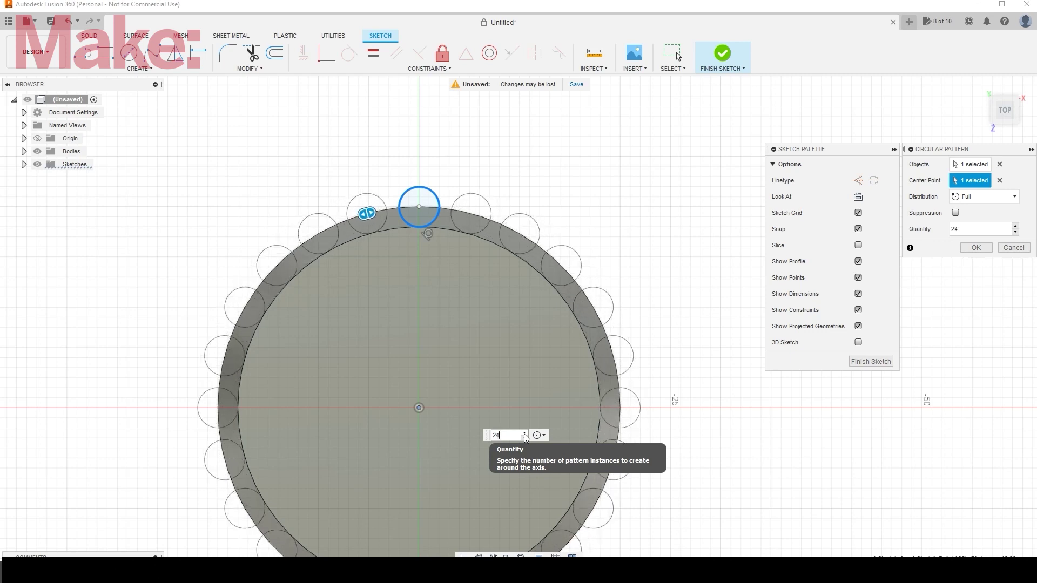
{"action": "left_click", "coordinate": [874, 361]}
- Extrude all 24 small circle profiles by -12 mm as a cut through the disc's rim
{"action": "left_click", "coordinate": [519, 237]}
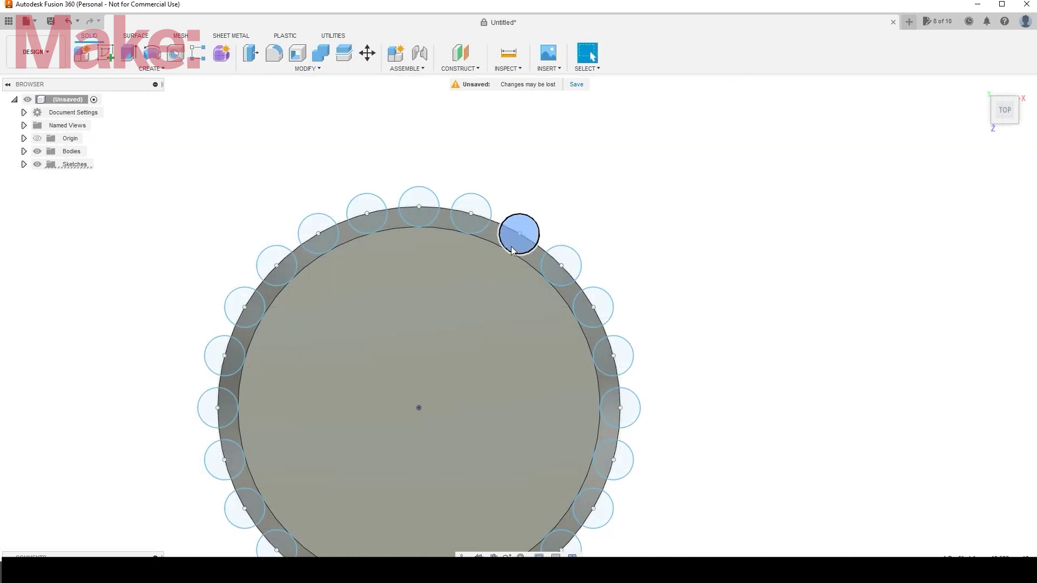
{"action": "left_click", "coordinate": [471, 226]}
{"action": "left_click", "coordinate": [420, 222]}
{"action": "left_click", "coordinate": [368, 224]}
{"action": "left_click", "coordinate": [325, 243]}
{"action": "left_click", "coordinate": [281, 273]}
{"action": "left_click", "coordinate": [249, 316]}
{"action": "left_click", "coordinate": [238, 361]}
{"action": "left_click", "coordinate": [221, 414]}
{"action": "left_click", "coordinate": [230, 464]}
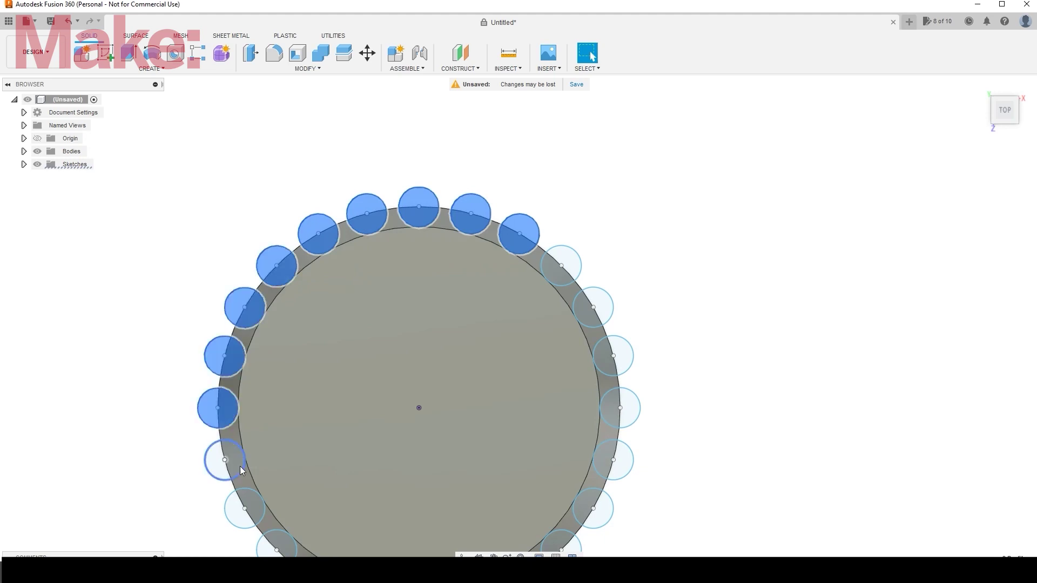
{"action": "left_click", "coordinate": [252, 512]}
{"action": "left_click", "coordinate": [274, 544]}
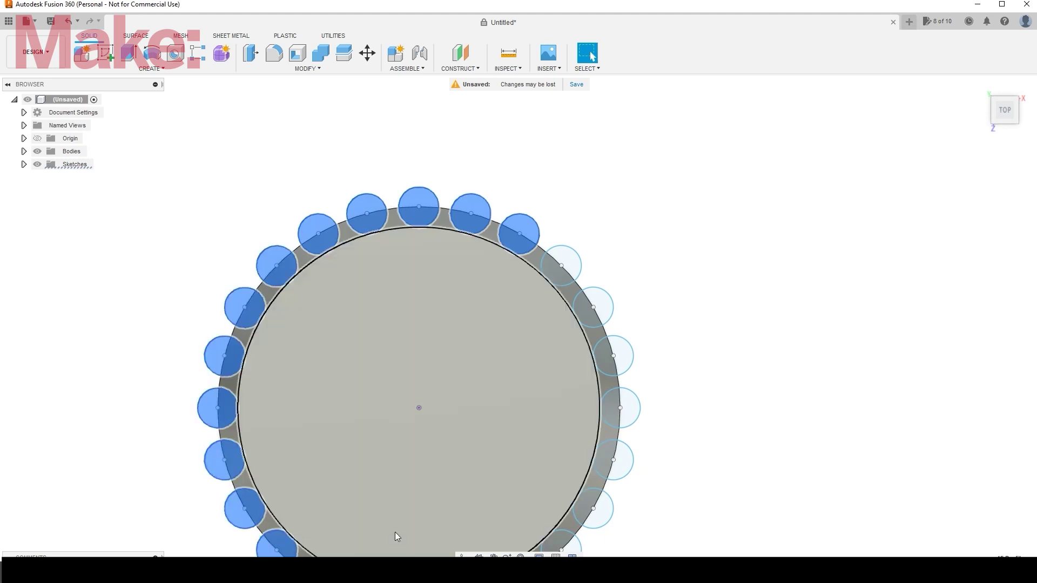
{"action": "left_click", "coordinate": [558, 281]}
{"action": "left_click", "coordinate": [584, 313]}
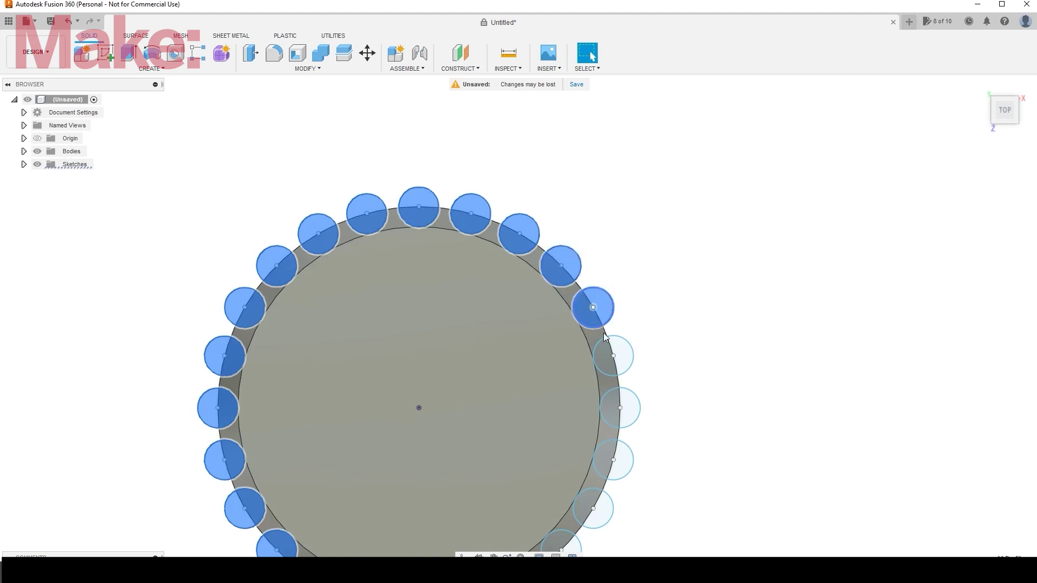
{"action": "left_click", "coordinate": [608, 365]}
{"action": "left_click", "coordinate": [620, 406]}
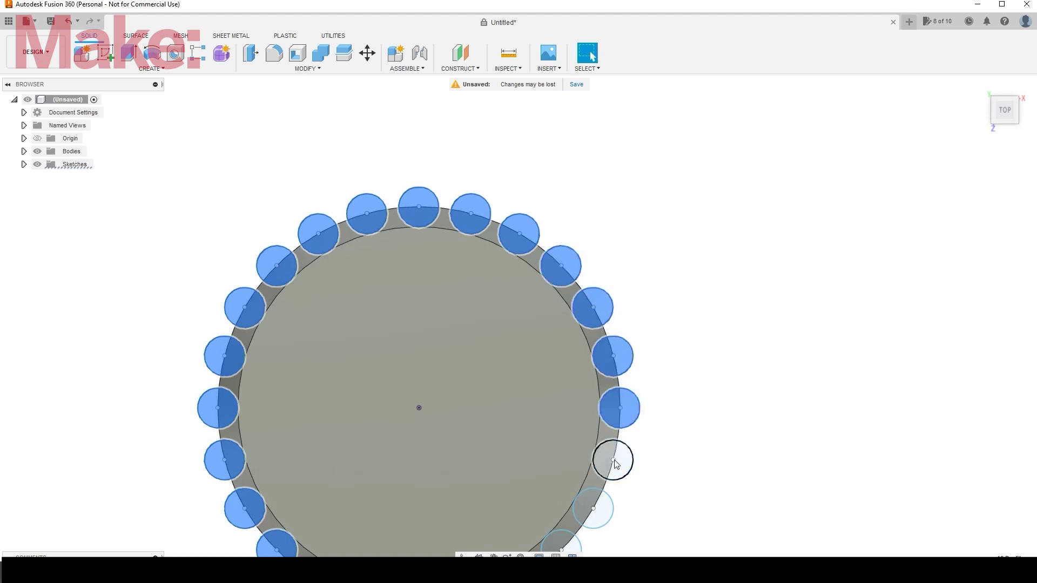
{"action": "left_click", "coordinate": [612, 457]}
{"action": "left_click", "coordinate": [589, 503]}
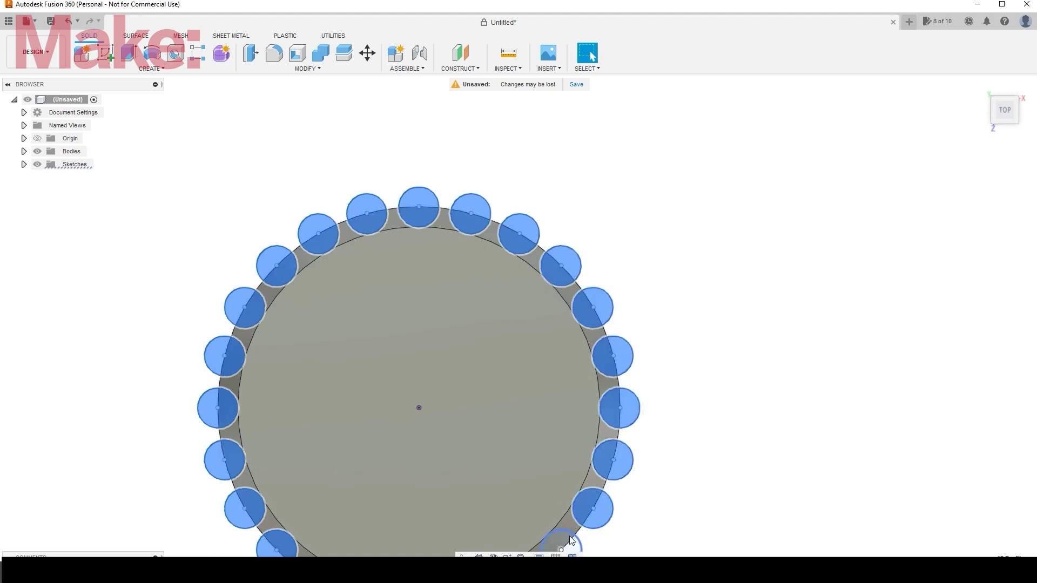
{"action": "middle_click_drag", "start_coordinate": [671, 520], "coordinate": [676, 424]}
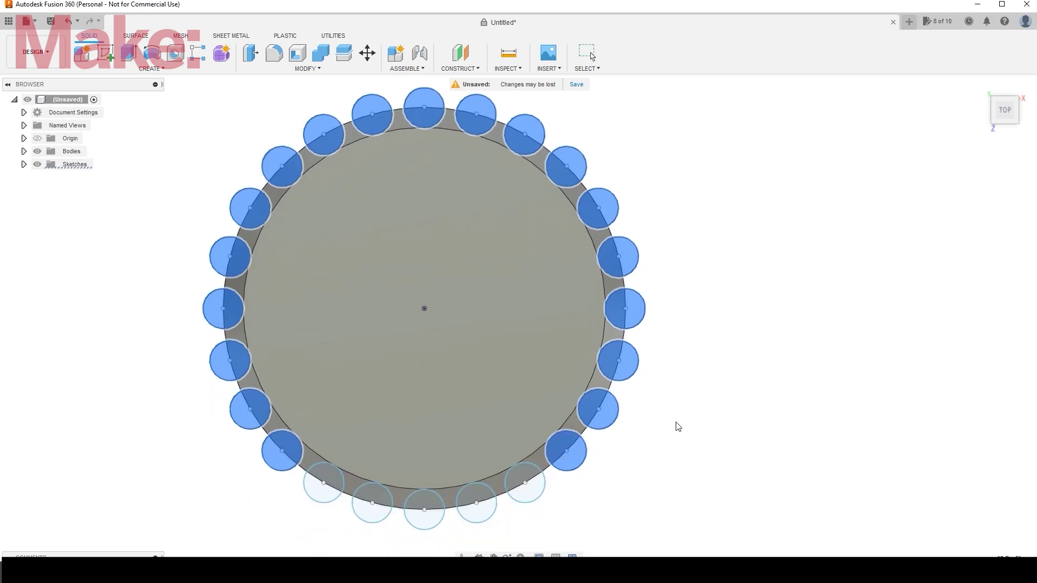
{"action": "left_click", "coordinate": [527, 479]}
{"action": "left_click", "coordinate": [431, 502]}
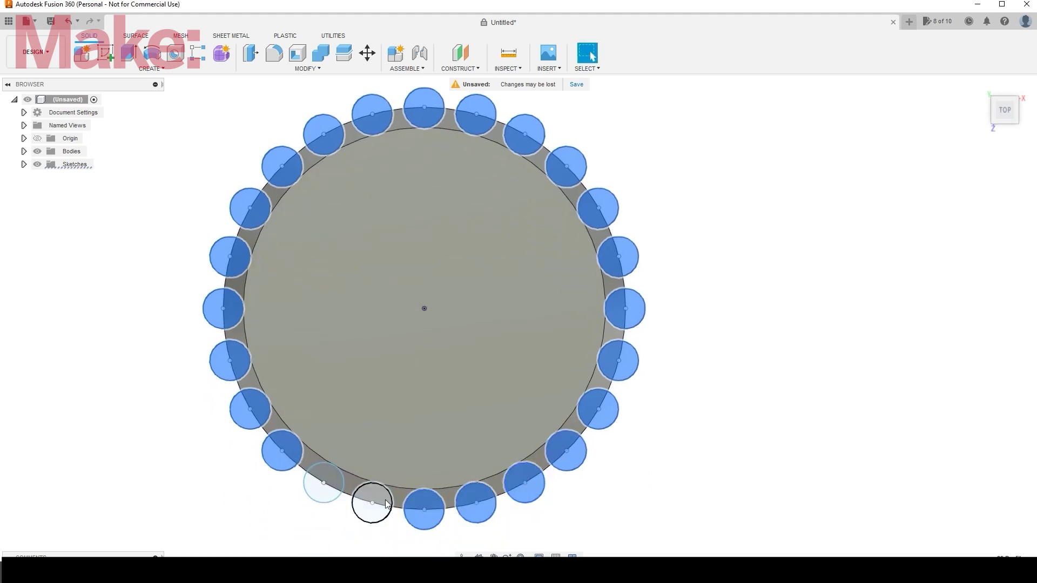
{"action": "left_click", "coordinate": [385, 502]}
{"action": "left_click", "coordinate": [325, 476]}
{"action": "right_click", "coordinate": [326, 479]}
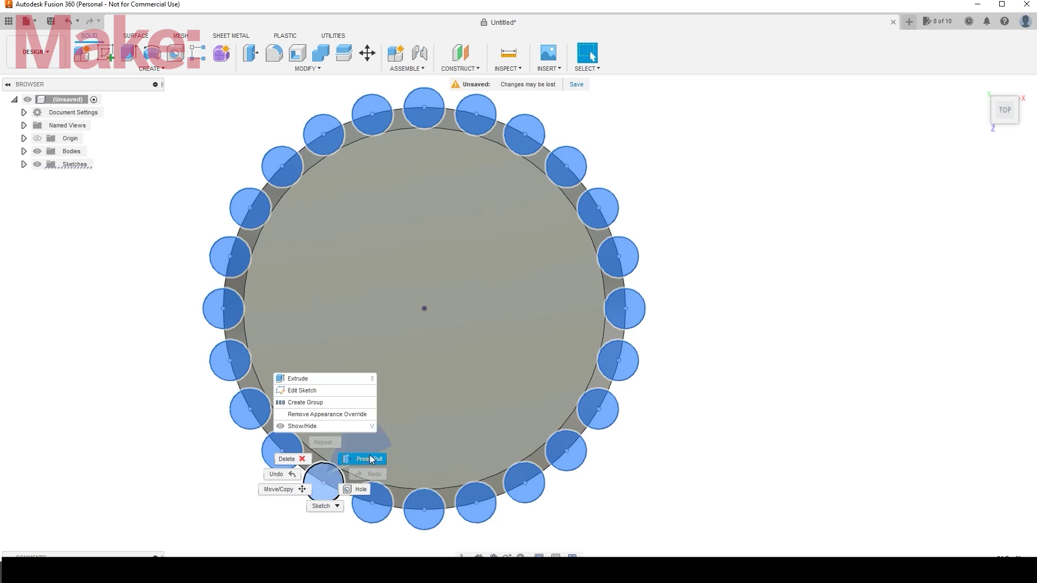
{"action": "left_click", "coordinate": [365, 458]}
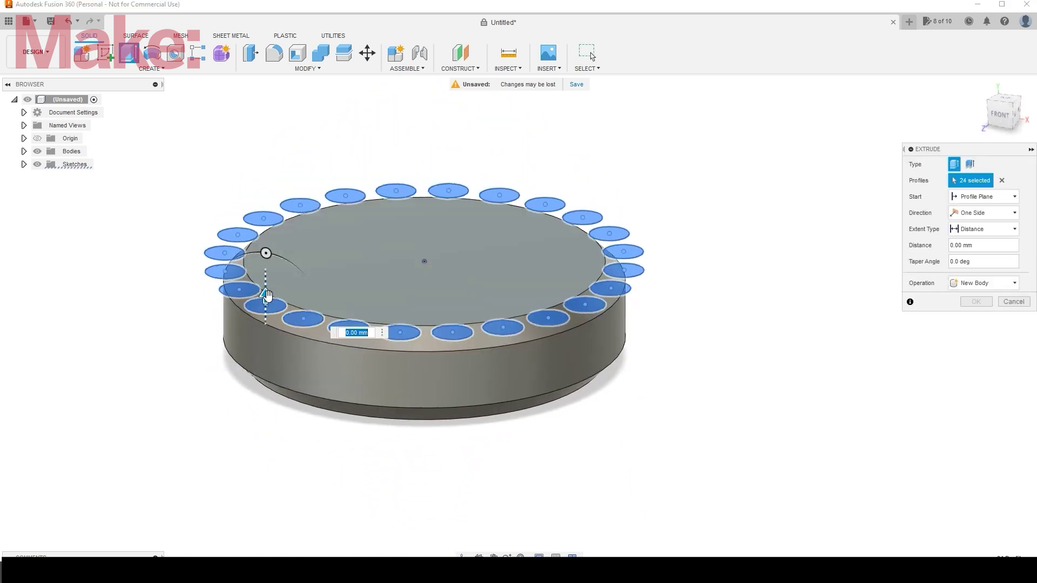
{"action": "left_click_drag", "start_coordinate": [266, 296], "coordinate": [266, 428]}
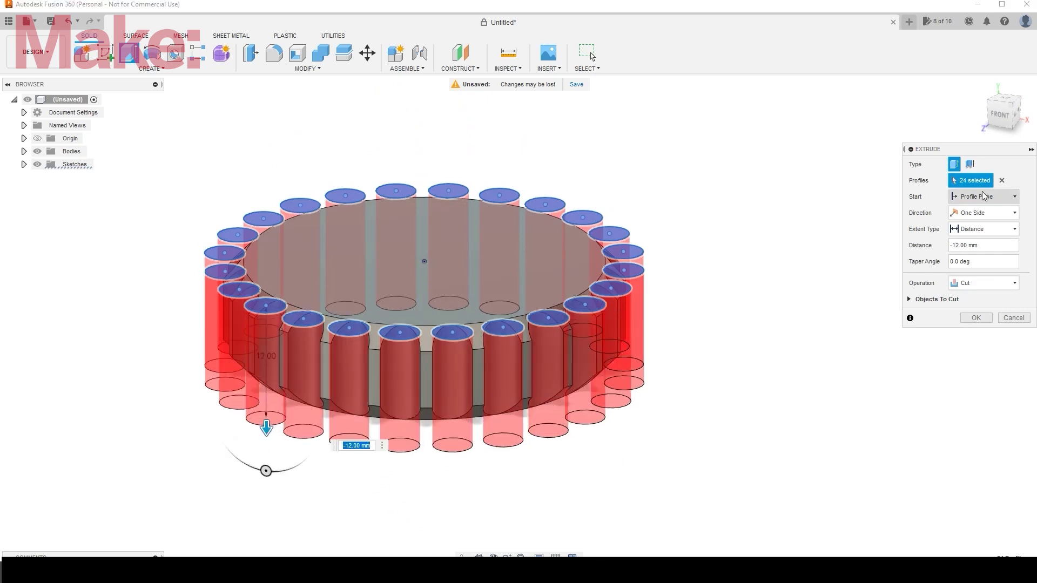
{"action": "left_click", "coordinate": [976, 318]}
- Sketch two circles centred on the disc's top face, about 32 mm and 24 mm in diameter, and finish the sketch
{"action": "middle_click_drag", "start_coordinate": [606, 444], "coordinate": [551, 492], "text": "shift"}
{"action": "left_click", "coordinate": [397, 299]}
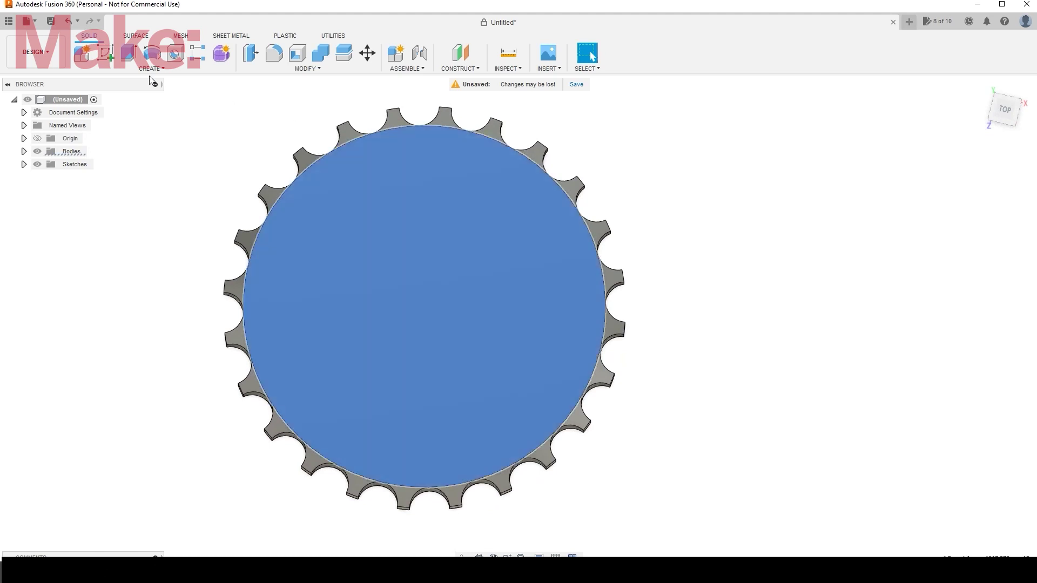
{"action": "left_click", "coordinate": [100, 54]}
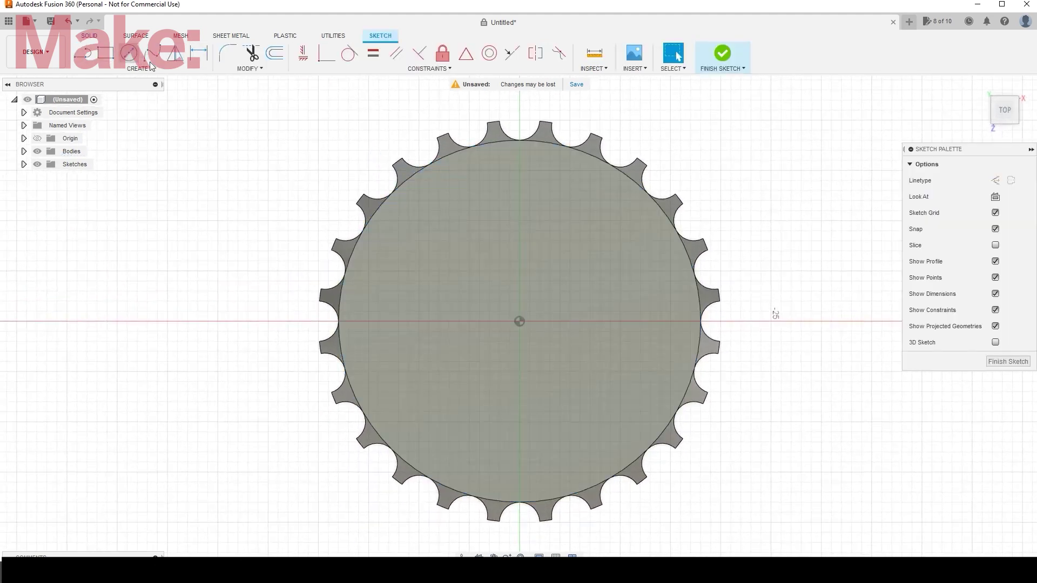
{"action": "key", "text": "c"}
{"action": "left_click", "coordinate": [519, 322]}
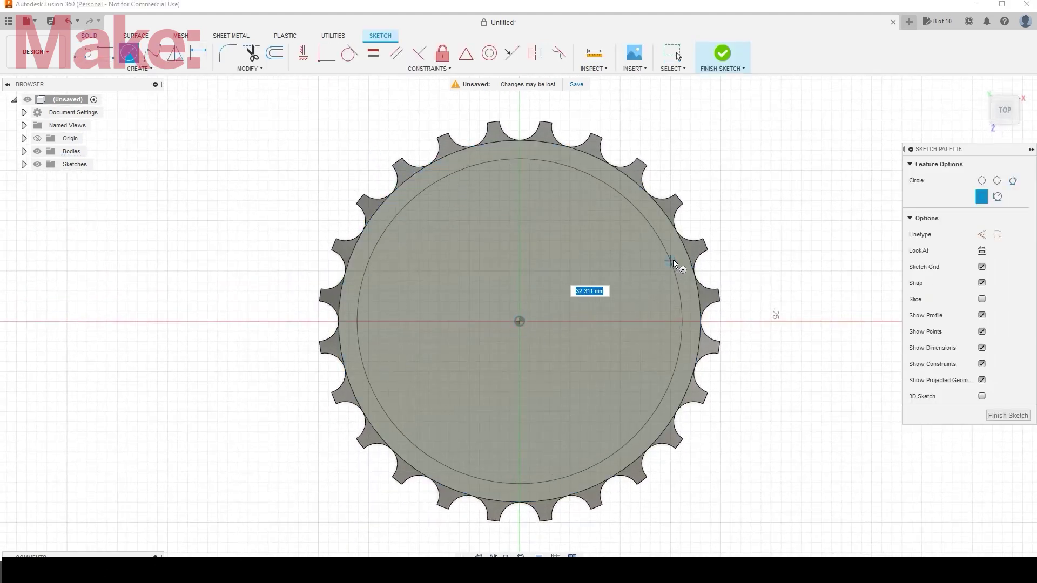
{"action": "left_click", "coordinate": [672, 258]}
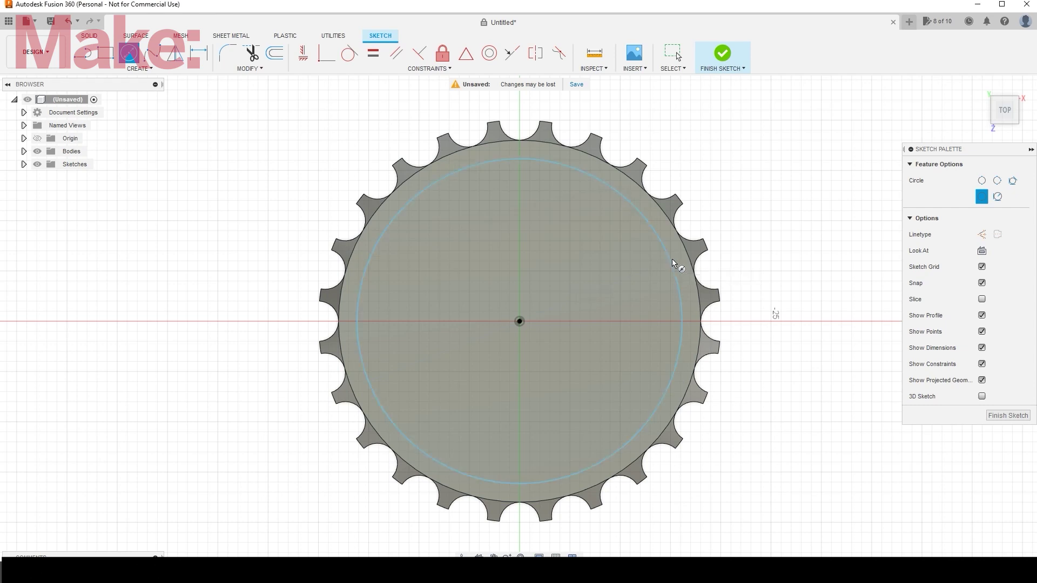
{"action": "left_click", "coordinate": [519, 322]}
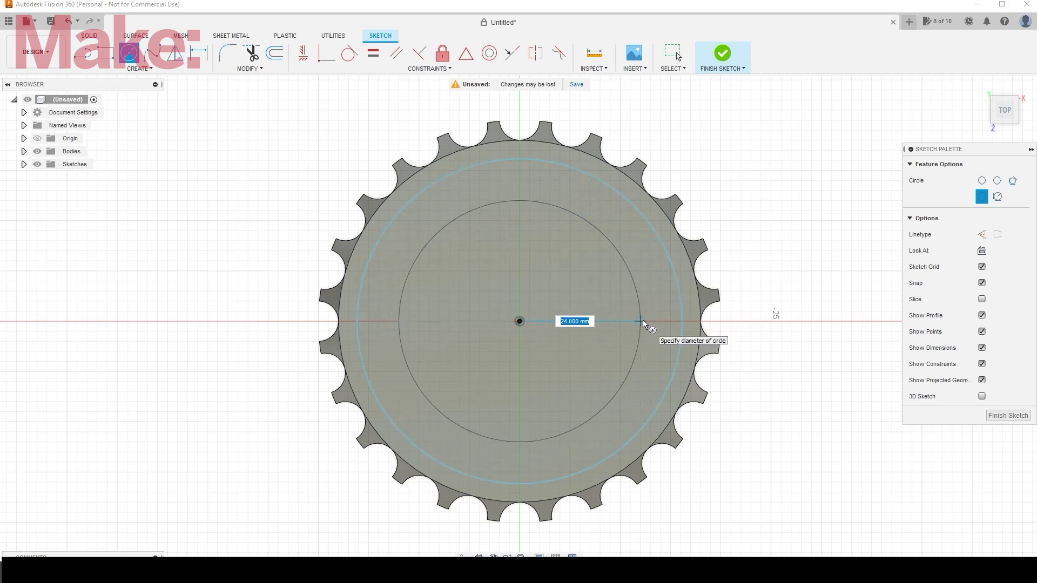
{"action": "left_click", "coordinate": [643, 321]}
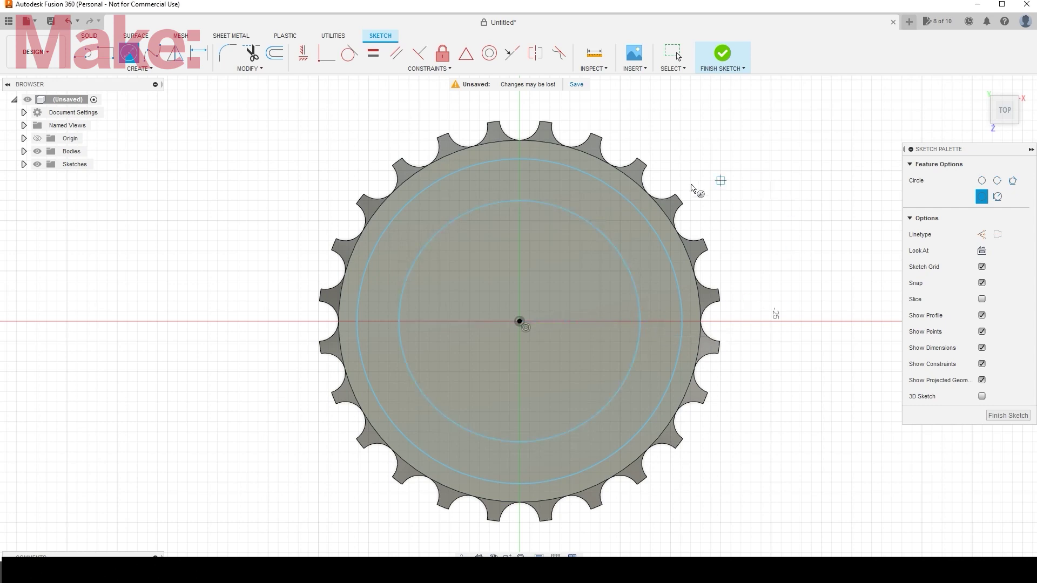
{"action": "left_click", "coordinate": [1008, 416]}
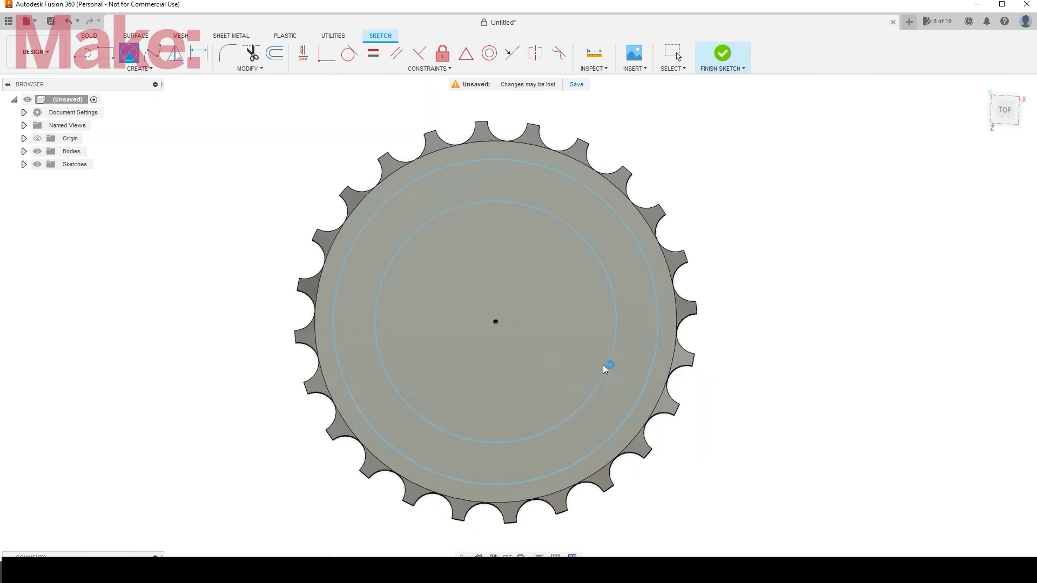
- Extrude the inner 24 mm circle profile by -20 mm as a cut through the disc
{"action": "left_click", "coordinate": [488, 329]}
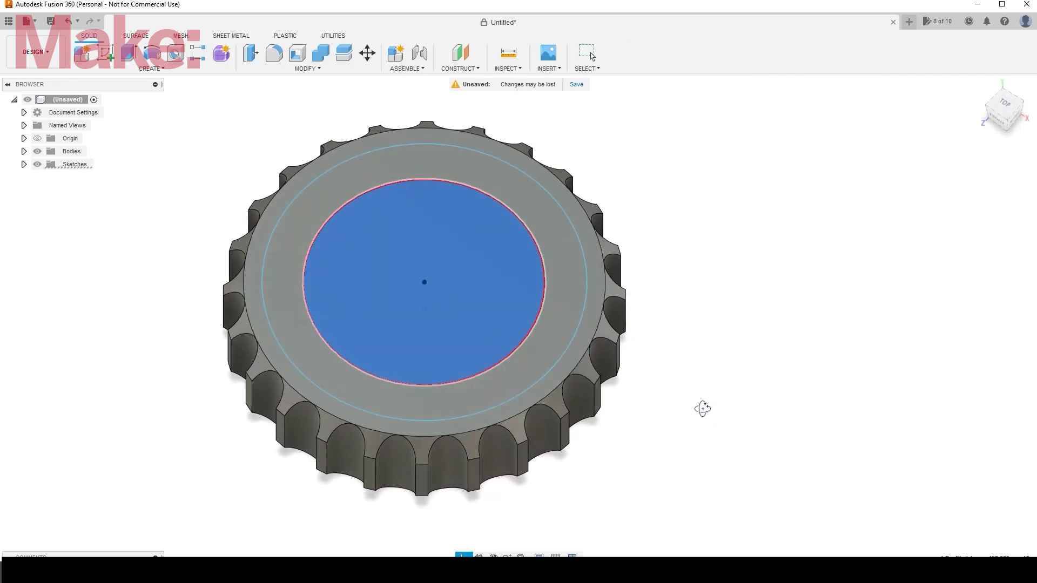
{"action": "right_click", "coordinate": [478, 283]}
{"action": "left_click", "coordinate": [506, 269]}
{"action": "left_click_drag", "start_coordinate": [424, 264], "coordinate": [436, 418]}
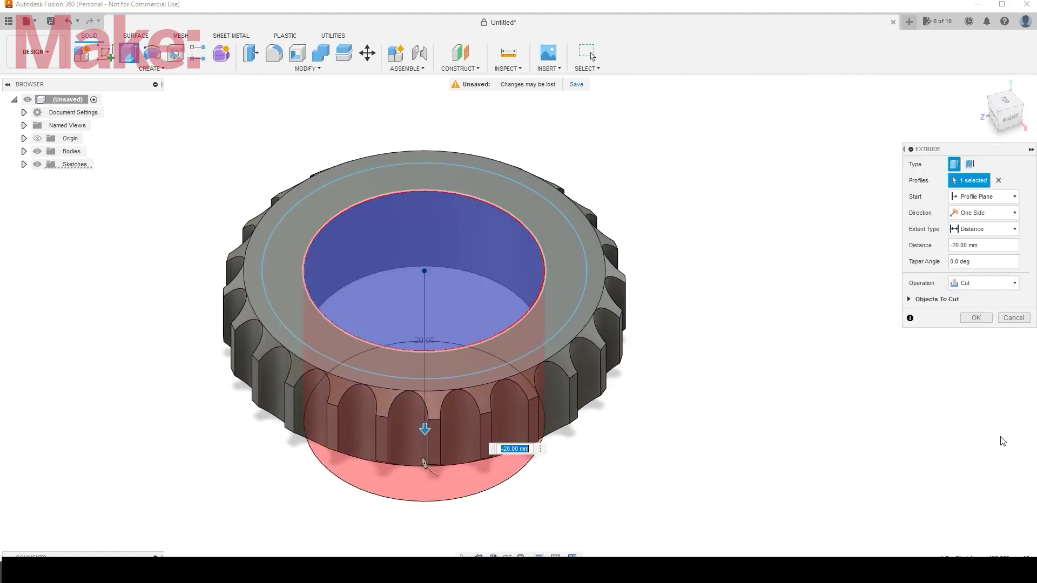
{"action": "left_click", "coordinate": [976, 318]}
- Chamfer the upper and lower edges of the central hole with an equal distance of 4 mm
{"action": "left_click", "coordinate": [478, 274]}
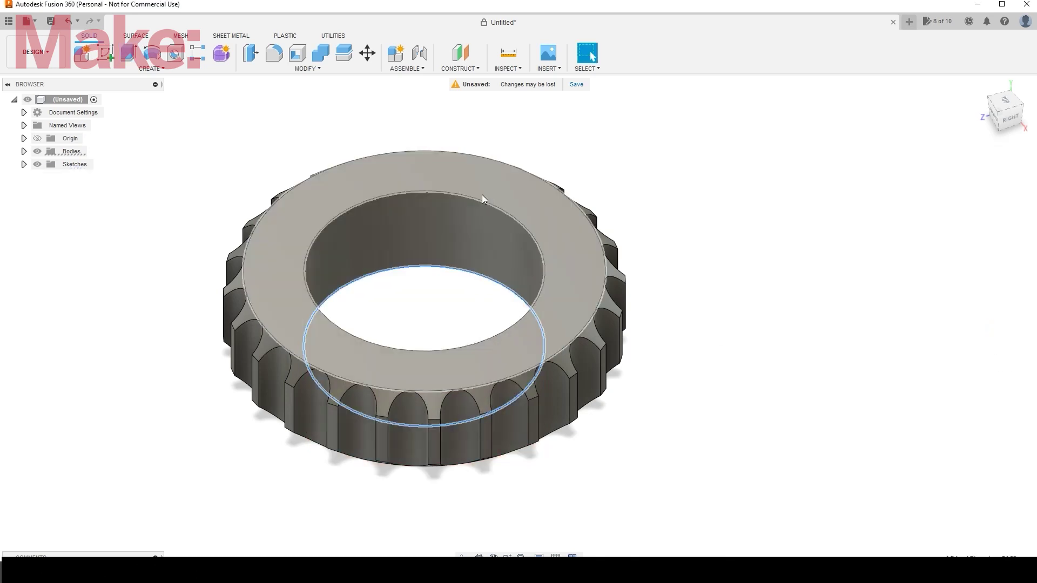
{"action": "left_click", "coordinate": [482, 202]}
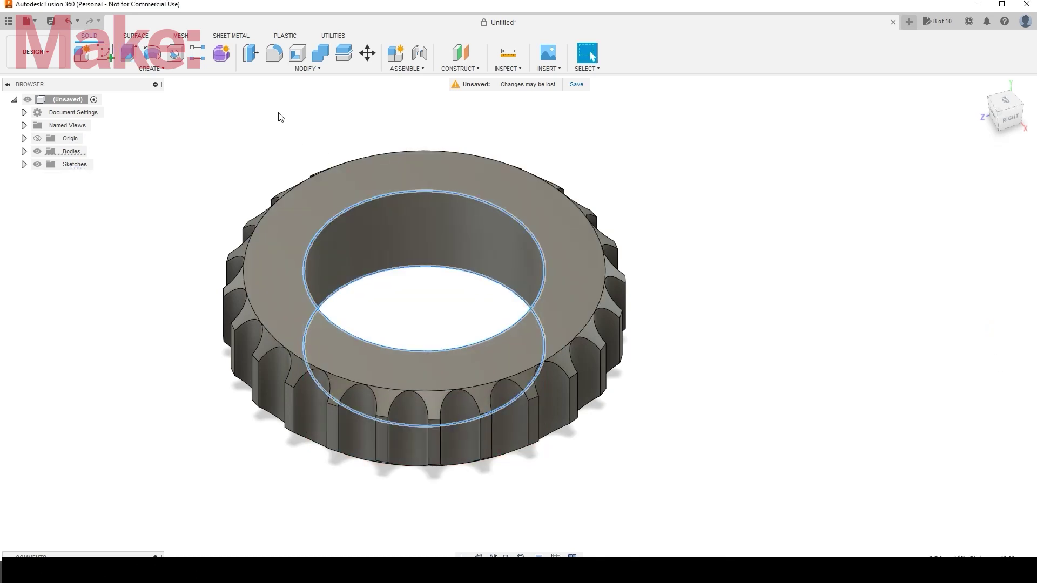
{"action": "left_click", "coordinate": [307, 69]}
{"action": "left_click", "coordinate": [306, 104]}
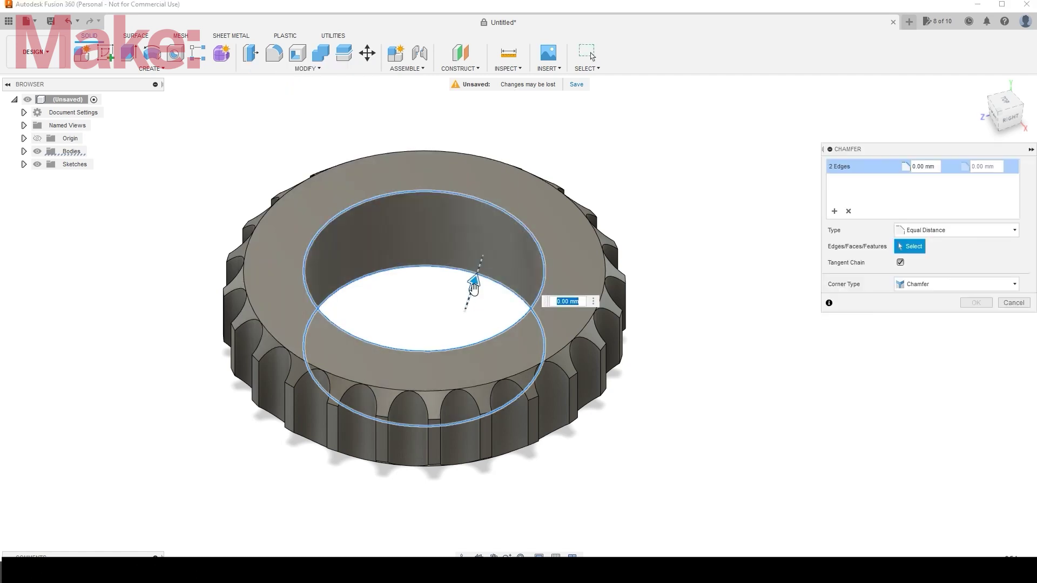
{"action": "left_click_drag", "start_coordinate": [478, 273], "coordinate": [482, 267]}
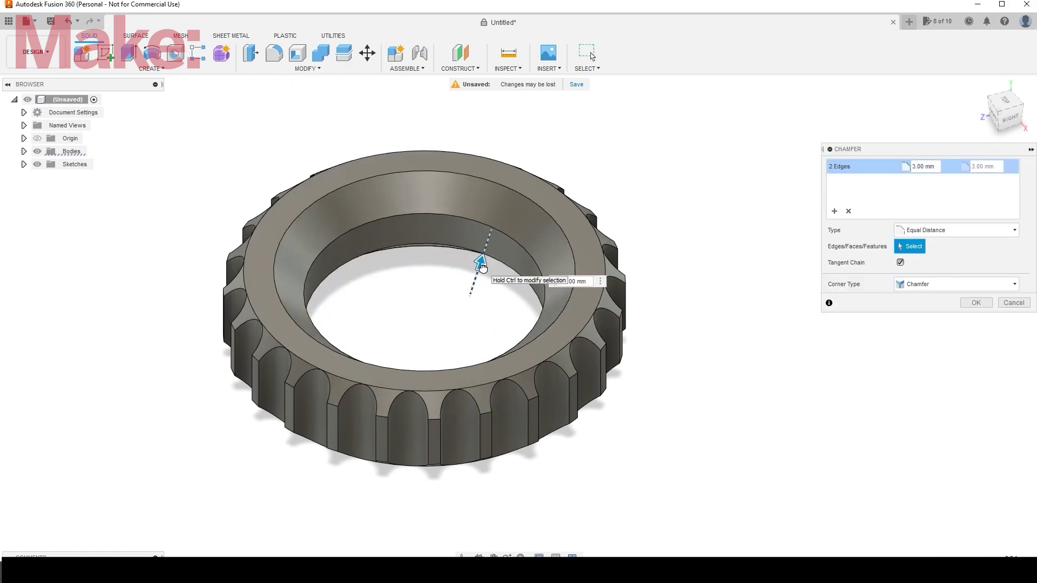
{"action": "left_click_drag", "start_coordinate": [483, 267], "coordinate": [490, 262]}
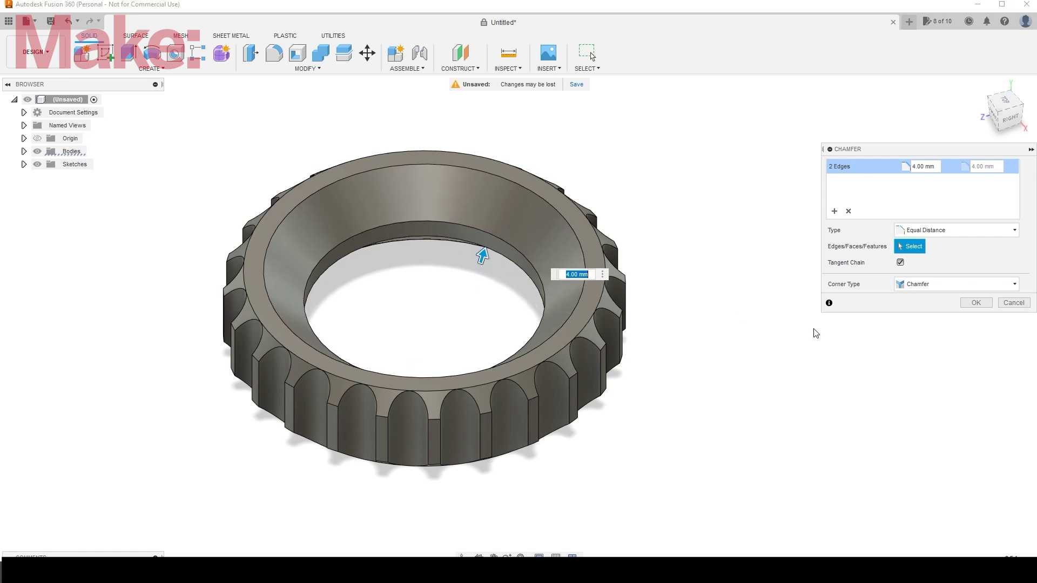
{"action": "left_click", "coordinate": [977, 304]}
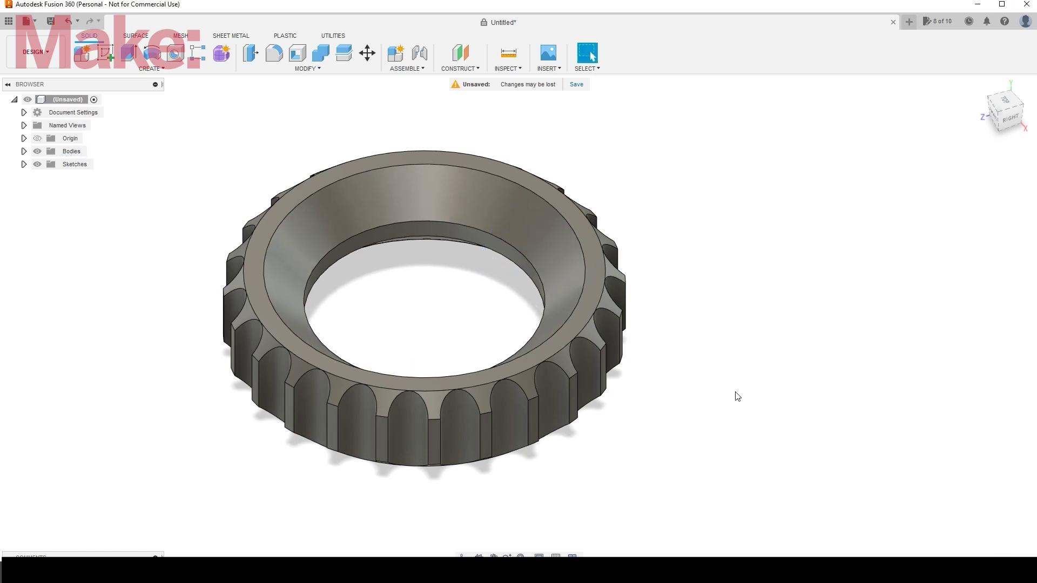
- Create a section analysis through the ring's centre on the vertical origin plane, keeping a distance of 0 mm
{"action": "mouse_move", "coordinate": [686, 420]}
{"action": "middle_mouse_down", "text": "shift"}
{"action": "mouse_move", "coordinate": [736, 454]}
{"action": "mouse_move", "coordinate": [702, 389]}
{"action": "mouse_move", "coordinate": [684, 294]}
{"action": "mouse_move", "coordinate": [695, 377]}
{"action": "mouse_move", "coordinate": [748, 444]}
{"action": "middle_mouse_up", "text": "shift"}
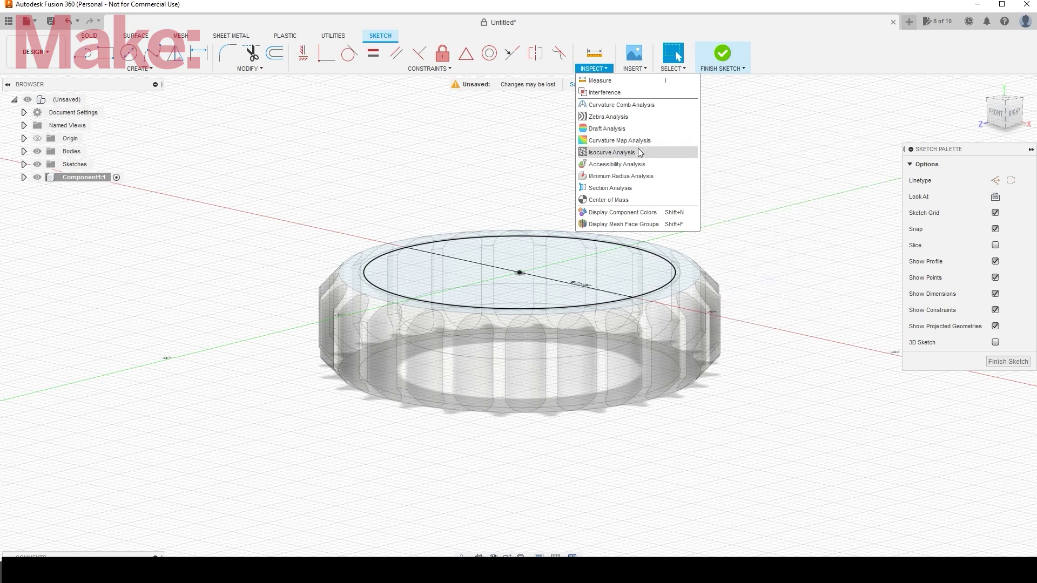
{"action": "left_click", "coordinate": [641, 188]}
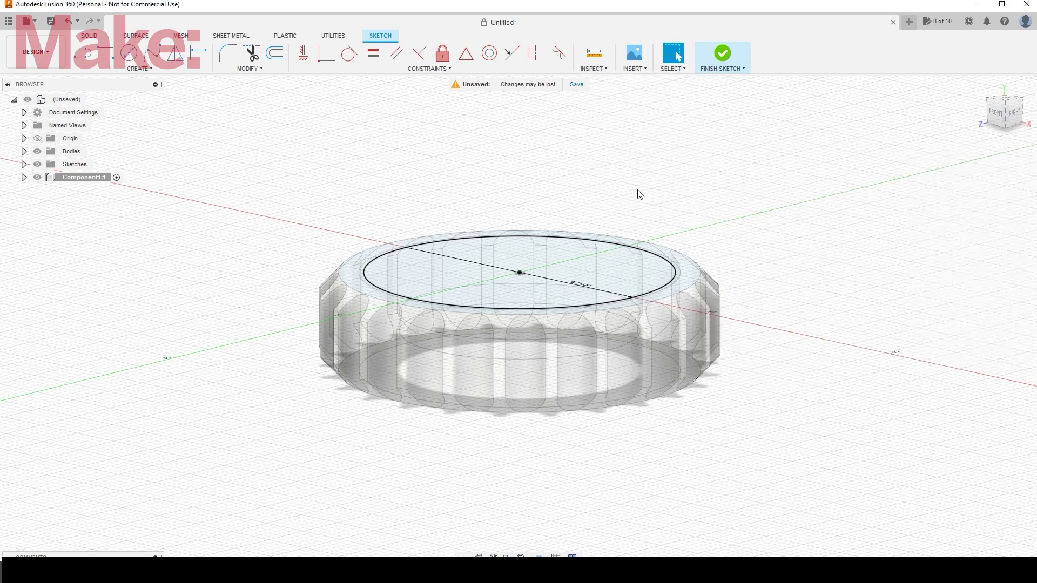
{"action": "left_click", "coordinate": [497, 346]}
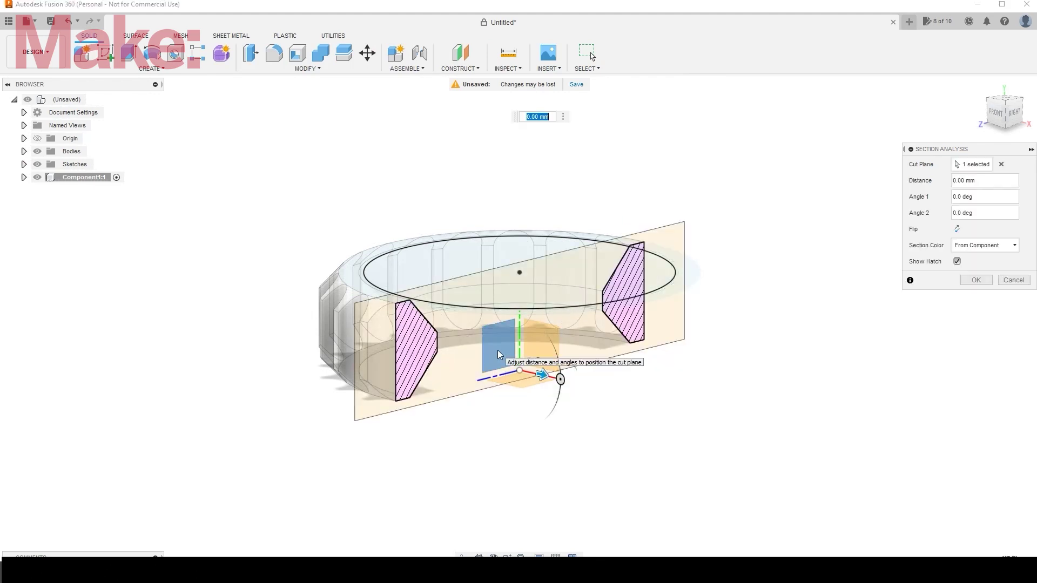
{"action": "left_click", "coordinate": [975, 281]}
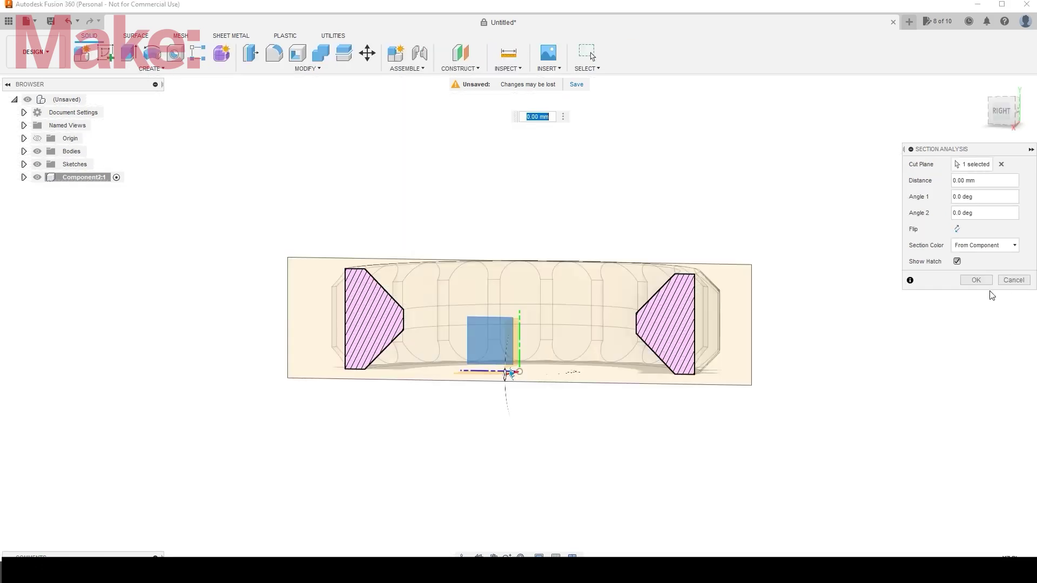
{"action": "left_click", "coordinate": [982, 281]}
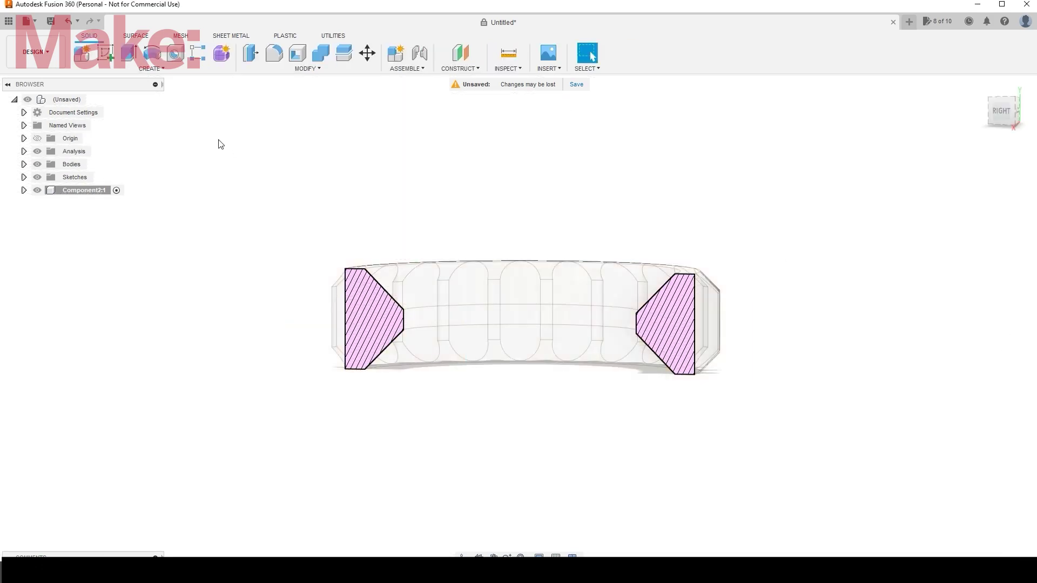
- Start a sketch on the section's origin plane and trace the ring's inner profile with three connected lines along its chamfers and hole wall
{"action": "left_click", "coordinate": [106, 53]}
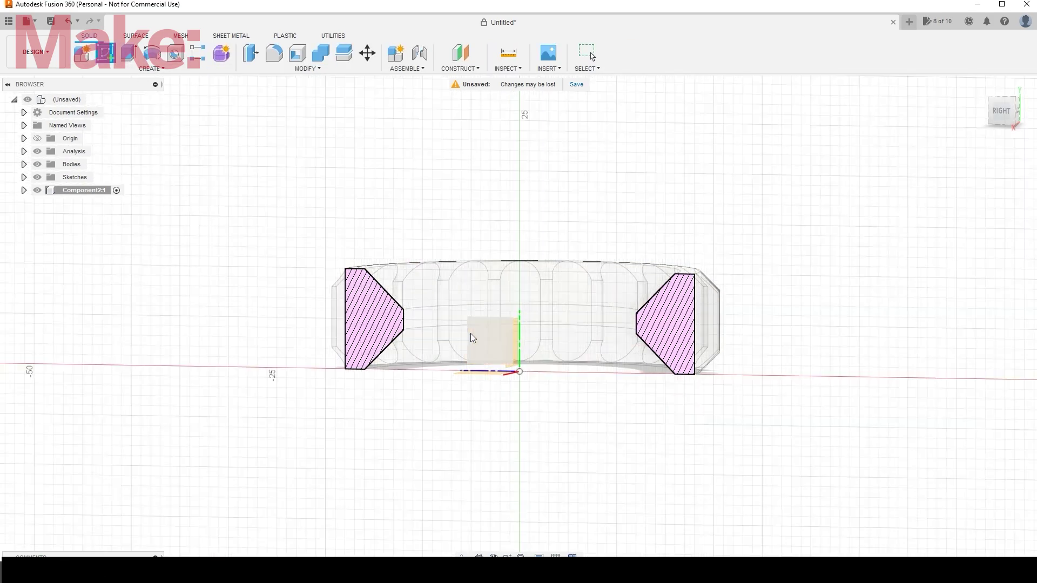
{"action": "left_click", "coordinate": [475, 340]}
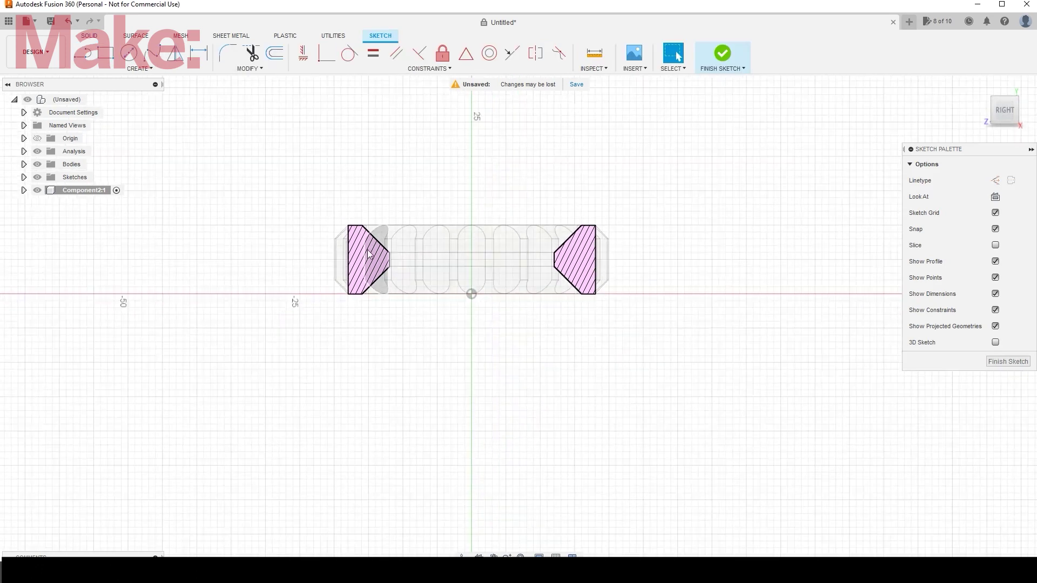
{"action": "scroll", "coordinate": [369, 253], "scroll_direction": "up", "scroll_amount": 5}
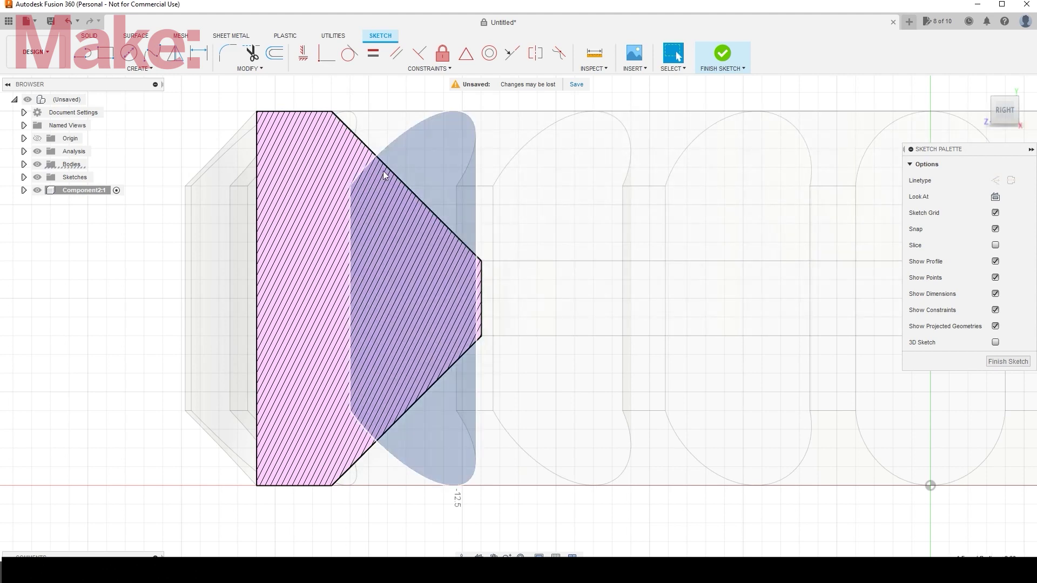
{"action": "left_click", "coordinate": [82, 53]}
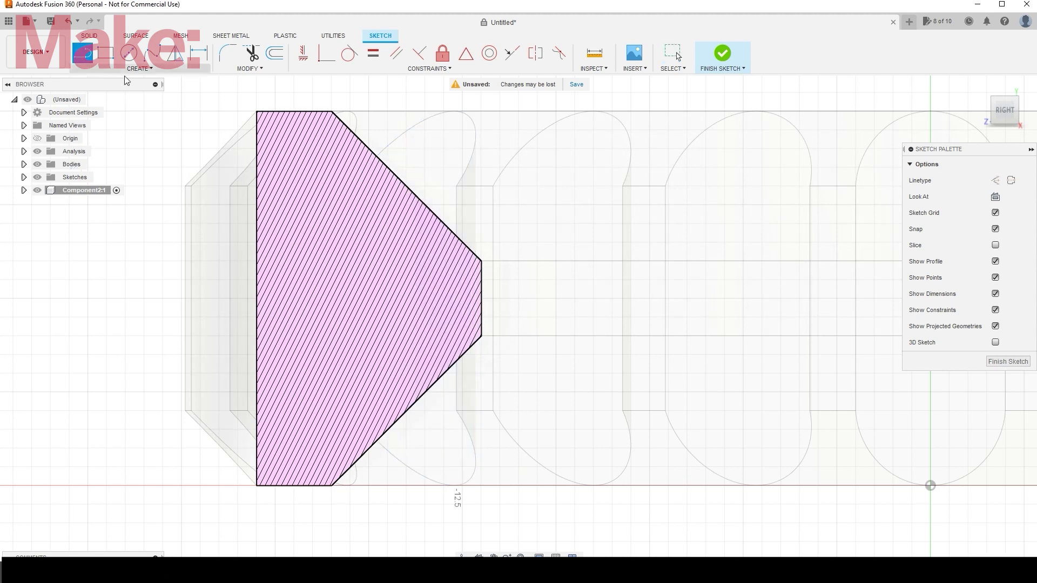
{"action": "left_click", "coordinate": [333, 112]}
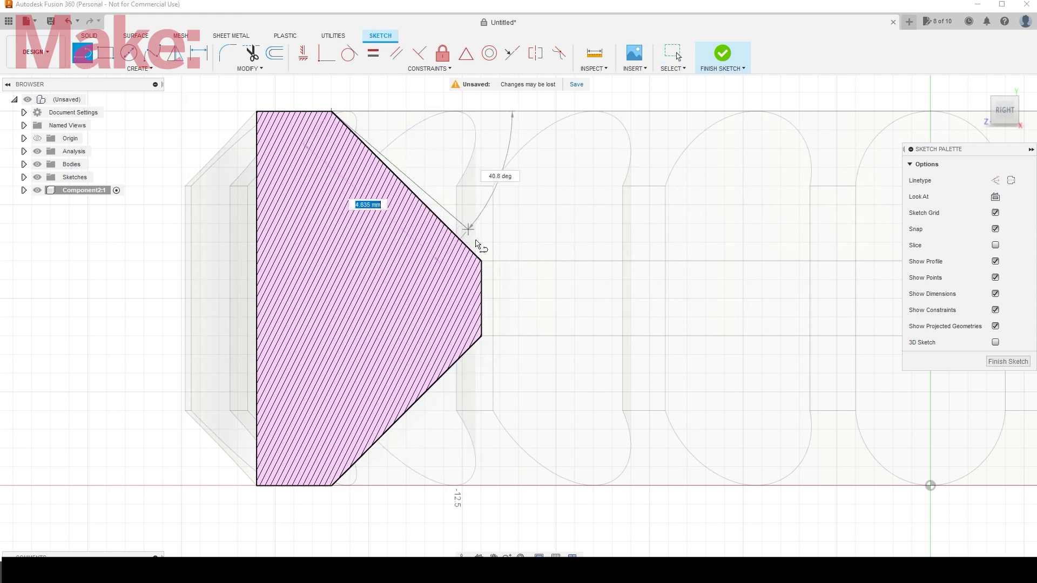
{"action": "left_click", "coordinate": [481, 261]}
{"action": "left_click", "coordinate": [481, 337]}
{"action": "left_click", "coordinate": [332, 486]}
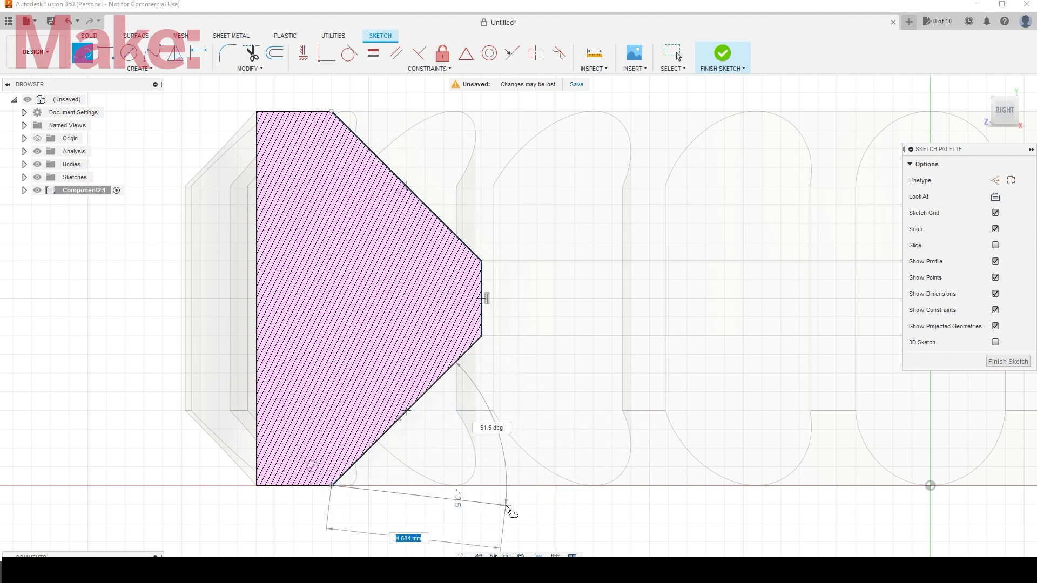
{"action": "key", "text": "Escape"}
- Offset the traced three-line chain by -0.2 mm toward the ring's centre
{"action": "mouse_move", "coordinate": [650, 387]}
{"action": "middle_mouse_down"}
{"action": "mouse_move", "coordinate": [331, 421]}
{"action": "mouse_move", "coordinate": [343, 417]}
{"action": "middle_mouse_up"}
{"action": "scroll", "coordinate": [358, 398], "scroll_direction": "up", "scroll_amount": 2}
{"action": "scroll", "coordinate": [354, 399], "scroll_direction": "down", "scroll_amount": 4}
{"action": "scroll", "coordinate": [324, 402], "scroll_direction": "down", "scroll_amount": 3}
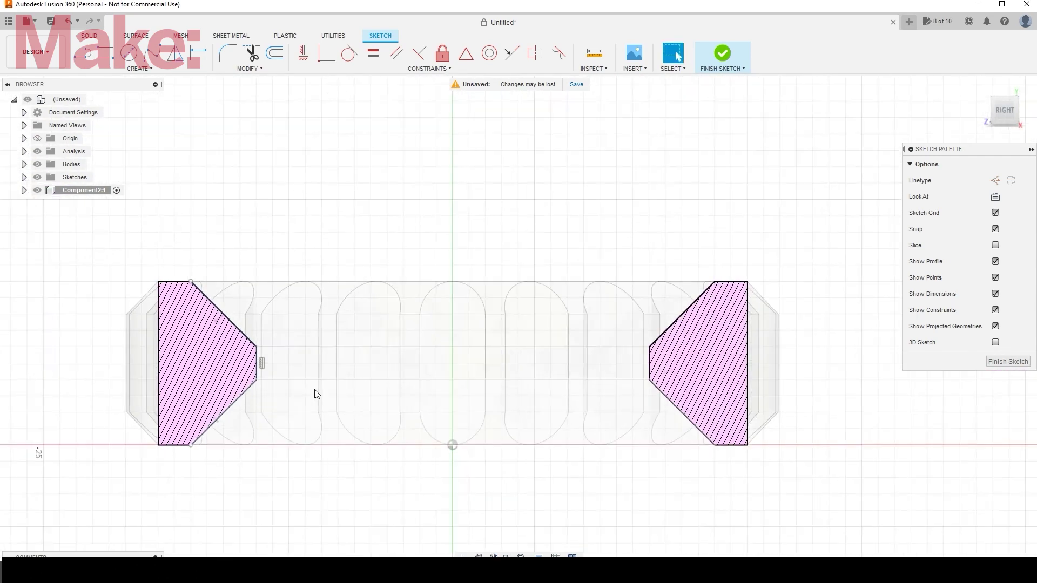
{"action": "scroll", "coordinate": [316, 389], "scroll_direction": "up", "scroll_amount": 3}
{"action": "mouse_move", "coordinate": [241, 291]}
{"action": "middle_mouse_down"}
{"action": "mouse_move", "coordinate": [300, 280]}
{"action": "mouse_move", "coordinate": [331, 296]}
{"action": "middle_mouse_up"}
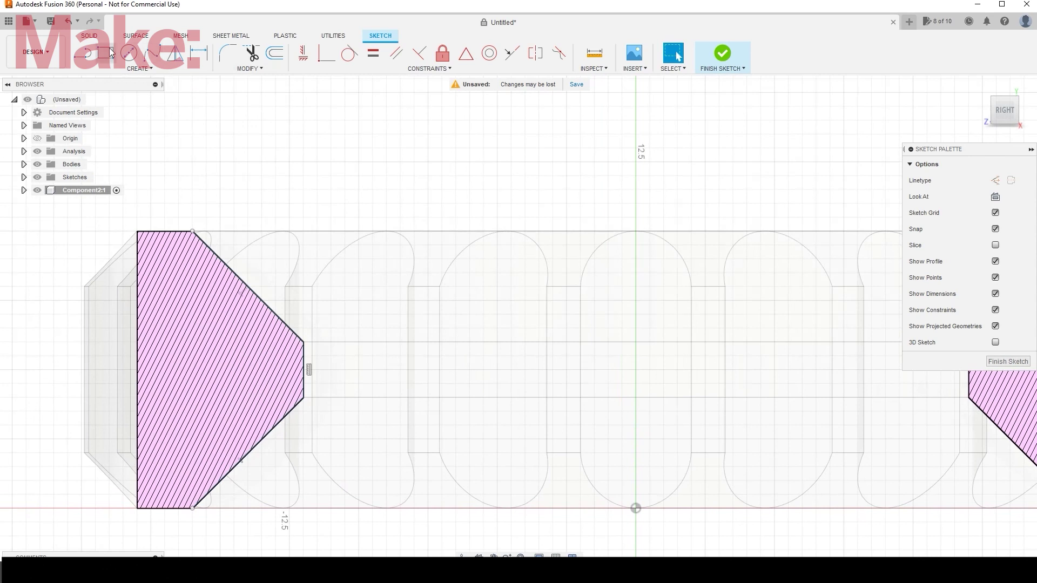
{"action": "left_click", "coordinate": [275, 55]}
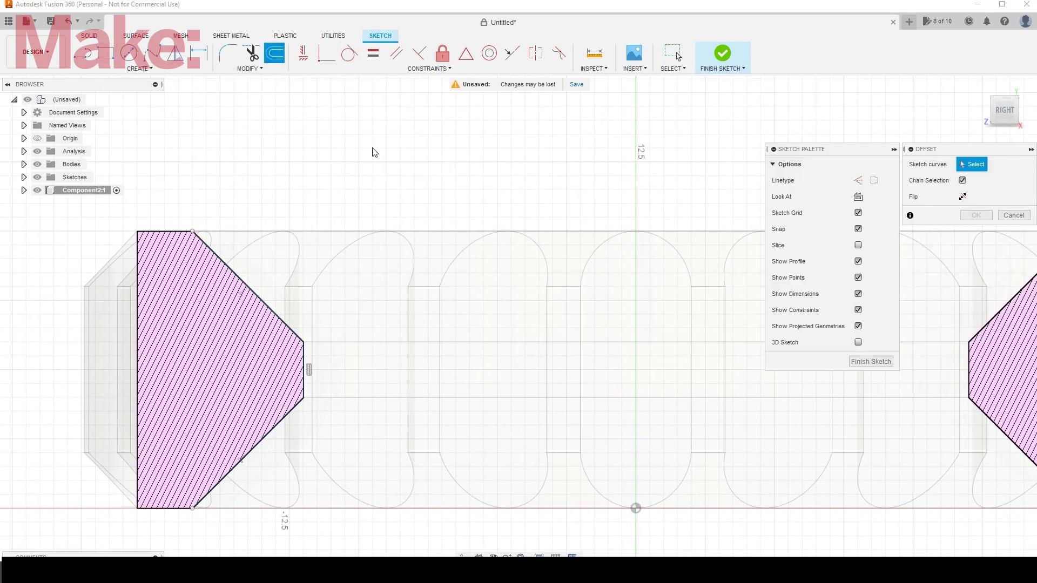
{"action": "left_click", "coordinate": [261, 302]}
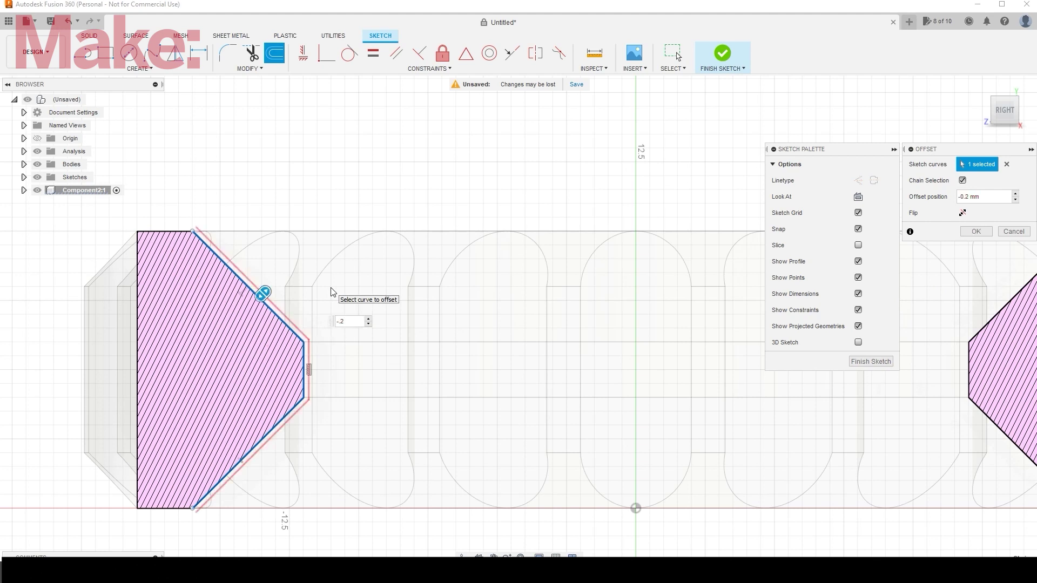
{"action": "key", "text": "Return"}
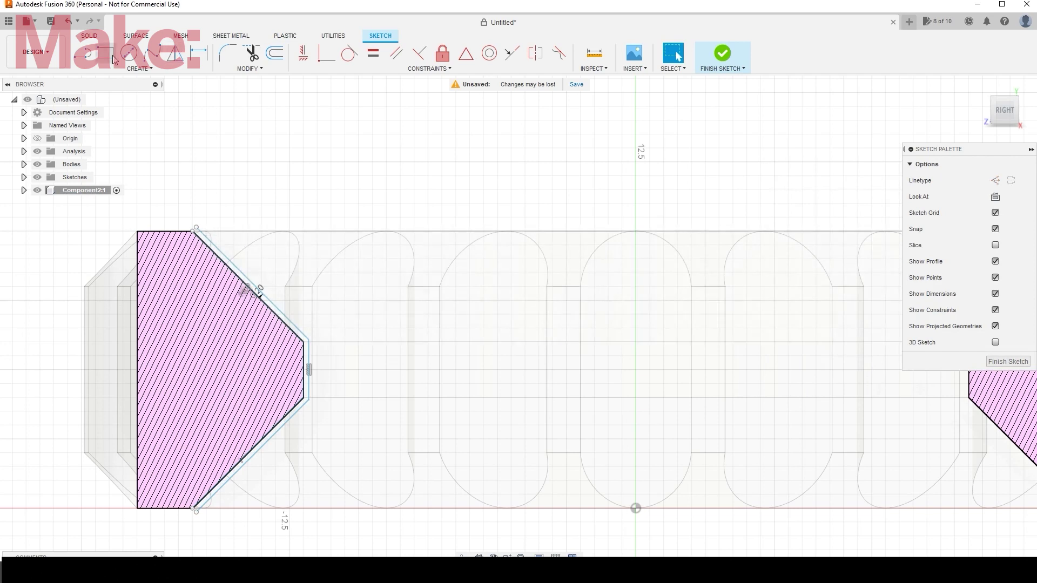
- Draw two horizontal lines from the section's upper and lower inner corners to the vertical centre axis, ending the lower one at the origin
{"action": "left_click", "coordinate": [82, 54]}
{"action": "left_click", "coordinate": [193, 231]}
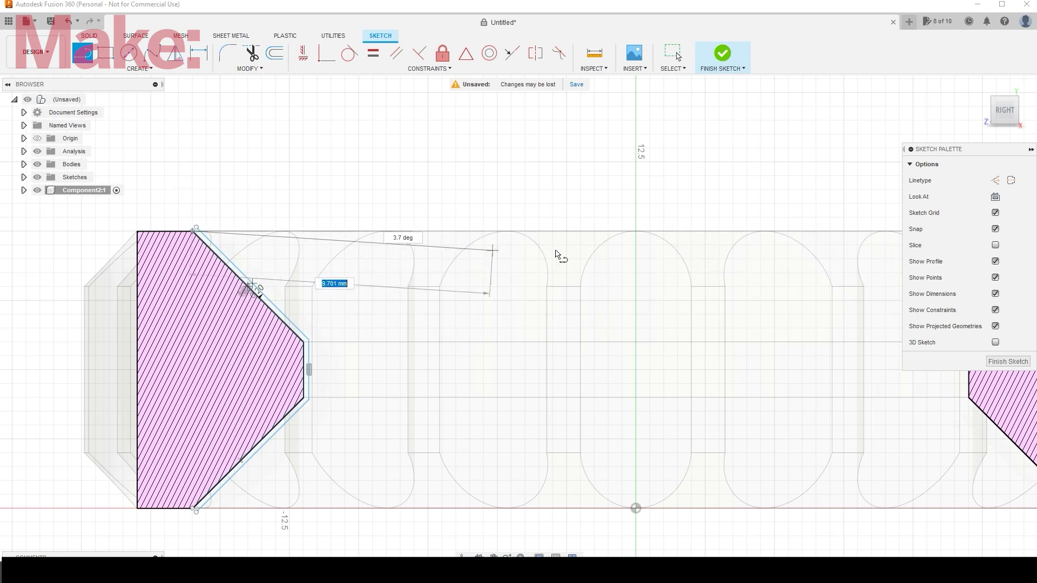
{"action": "left_click", "coordinate": [637, 232]}
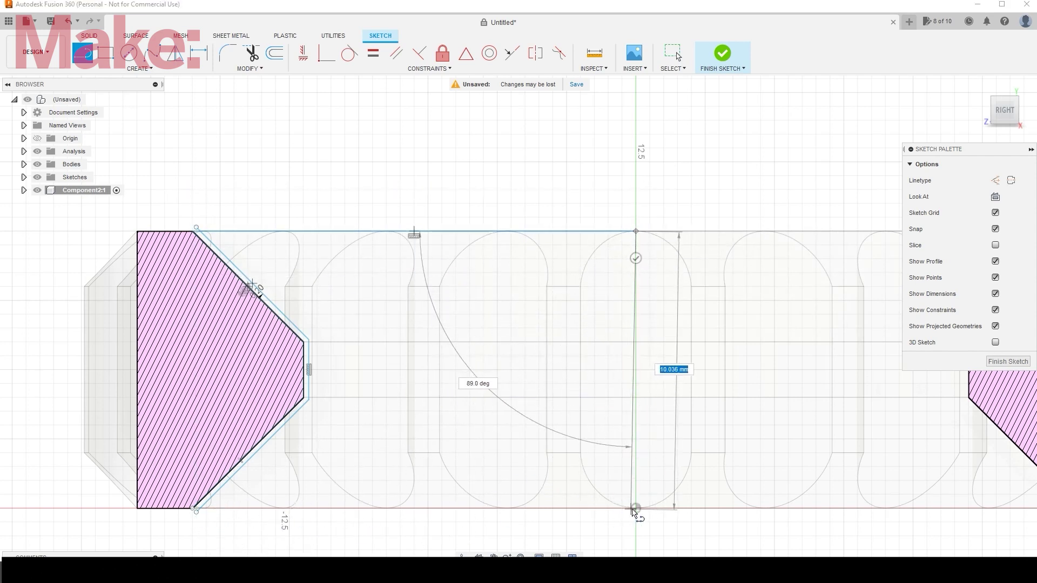
{"action": "key", "text": "Escape"}
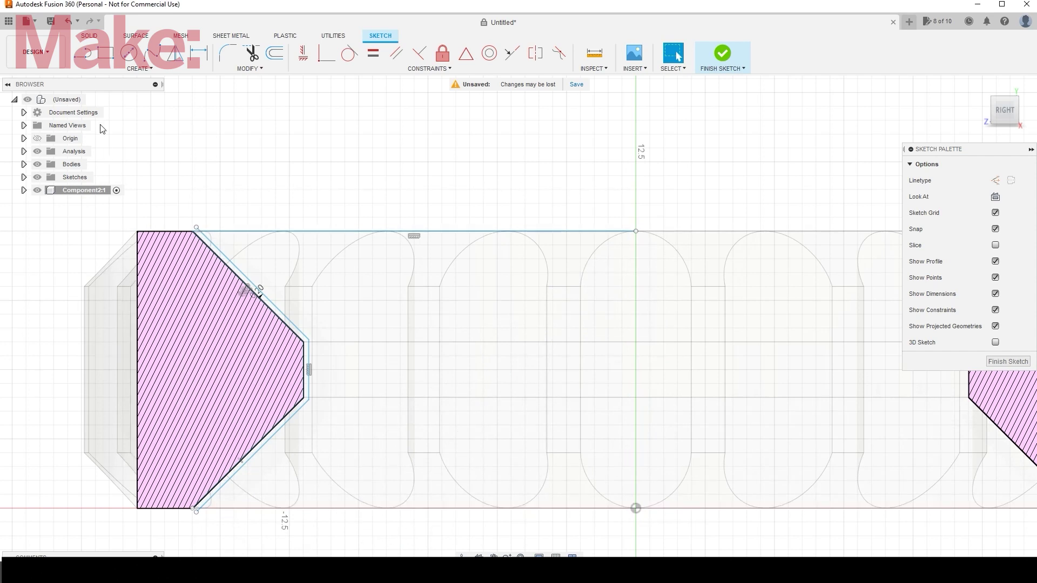
{"action": "left_click", "coordinate": [82, 54]}
{"action": "left_click", "coordinate": [193, 508]}
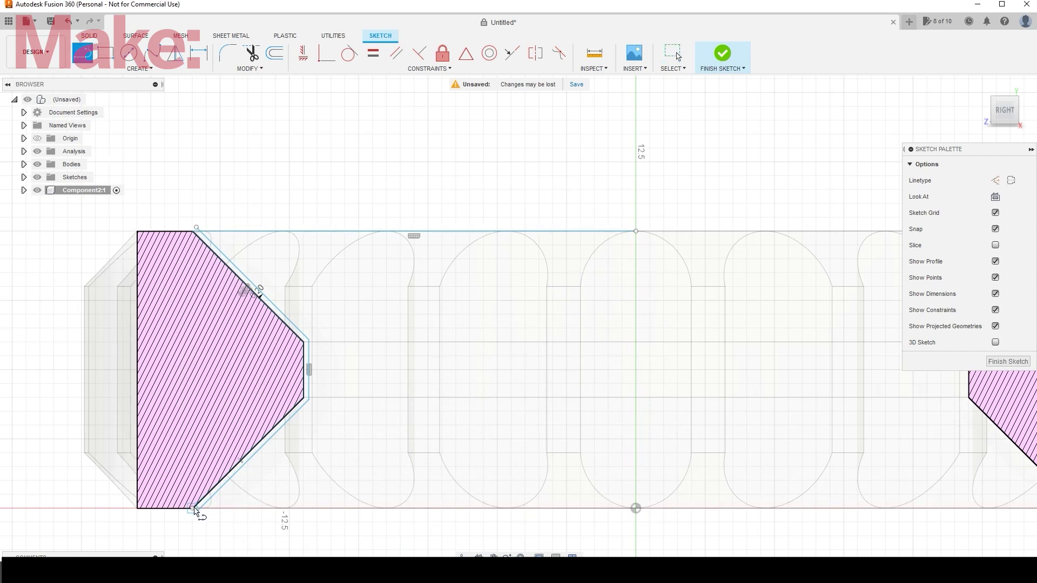
{"action": "left_click", "coordinate": [635, 508]}
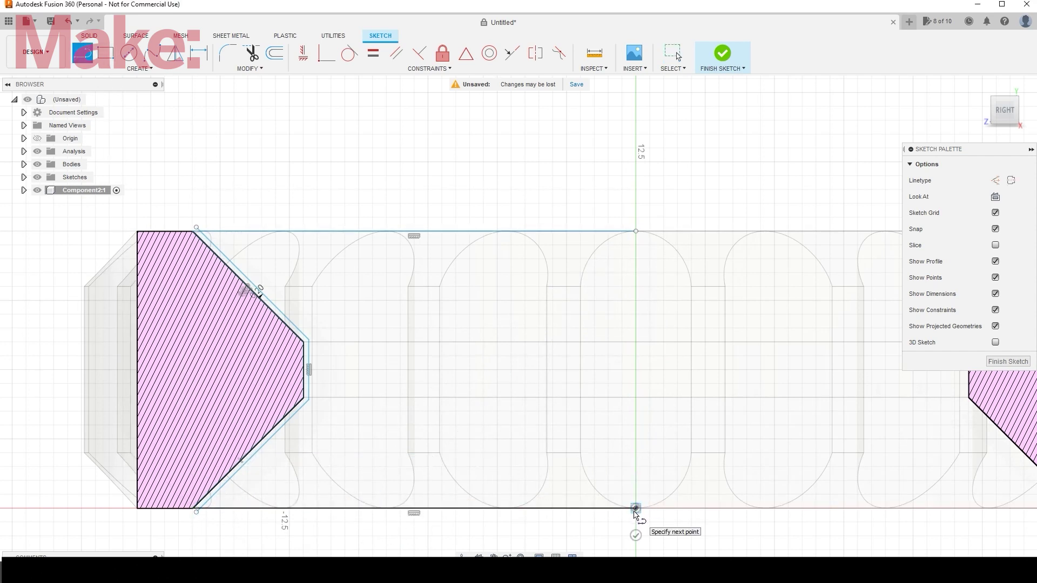
{"action": "key", "text": "Escape"}
- Trim the offset line's overhang above the ring's upper edge and the short end of the upper horizontal line
{"action": "left_click", "coordinate": [252, 53]}
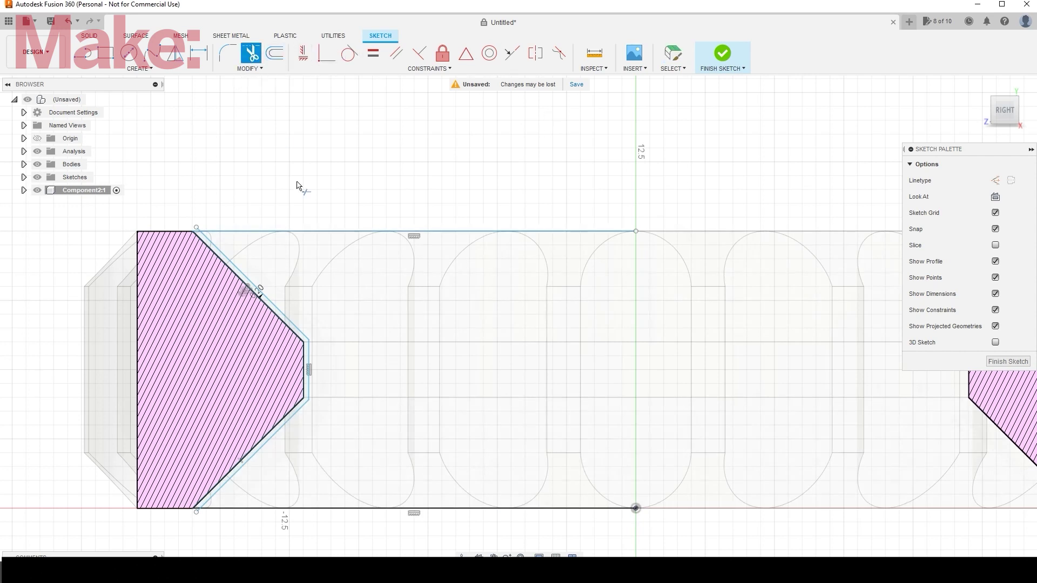
{"action": "scroll", "coordinate": [210, 248], "scroll_direction": "up", "scroll_amount": 6}
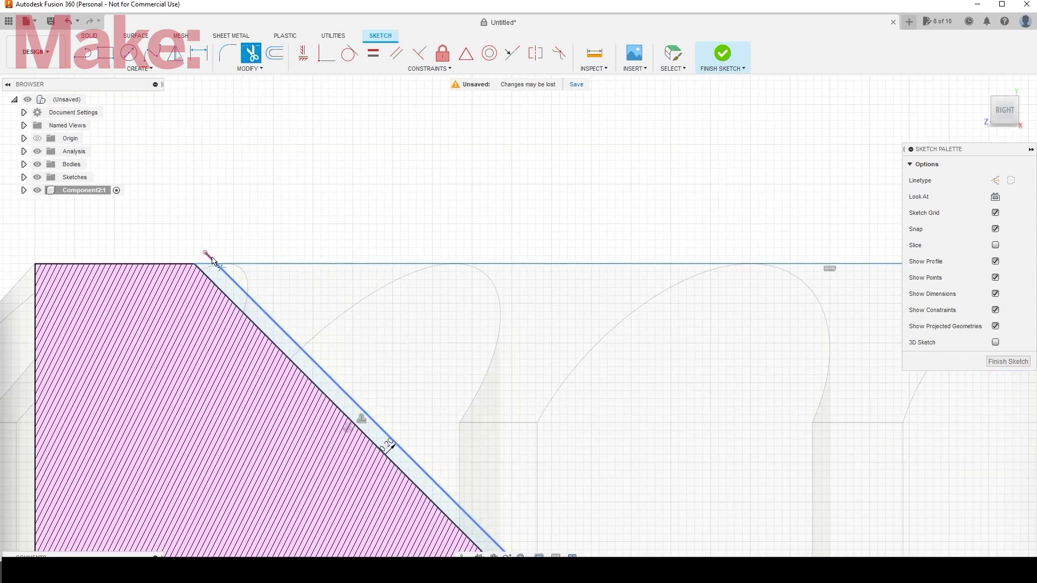
{"action": "left_click", "coordinate": [218, 266]}
{"action": "left_click", "coordinate": [206, 268]}
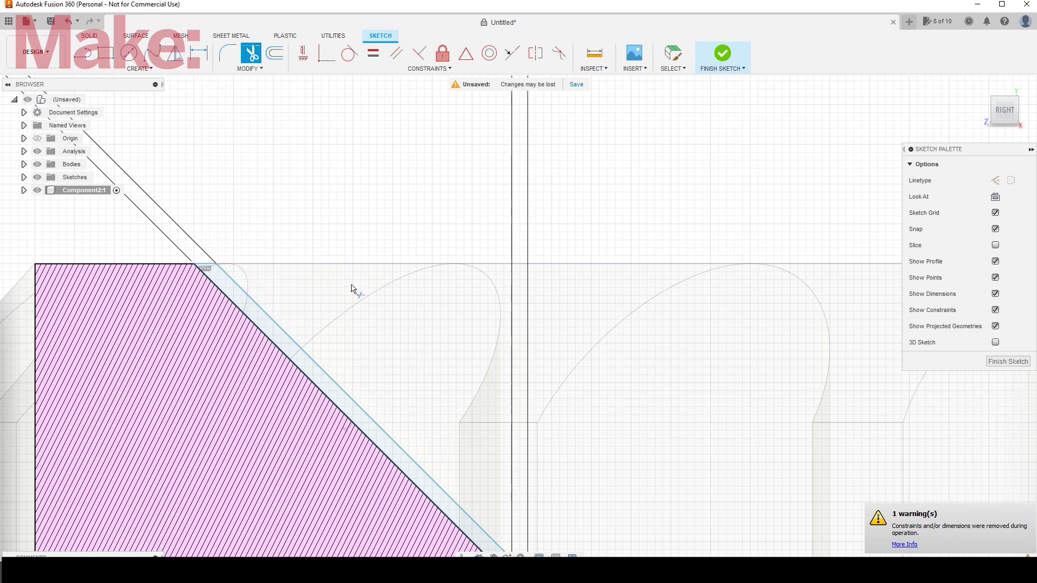
{"action": "key", "text": "Escape"}
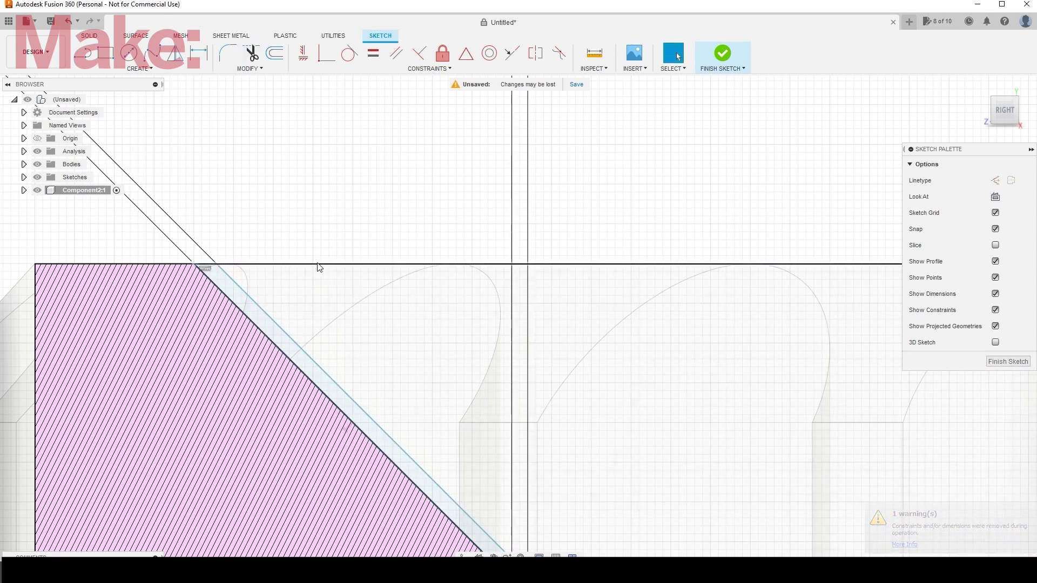
- Trim away the original traced lines along the ring's chamfer and hole wall, keeping the offset lines
{"action": "scroll", "coordinate": [322, 272], "scroll_direction": "up", "scroll_amount": 4}
{"action": "key", "text": "t"}
{"action": "left_click", "coordinate": [122, 259]}
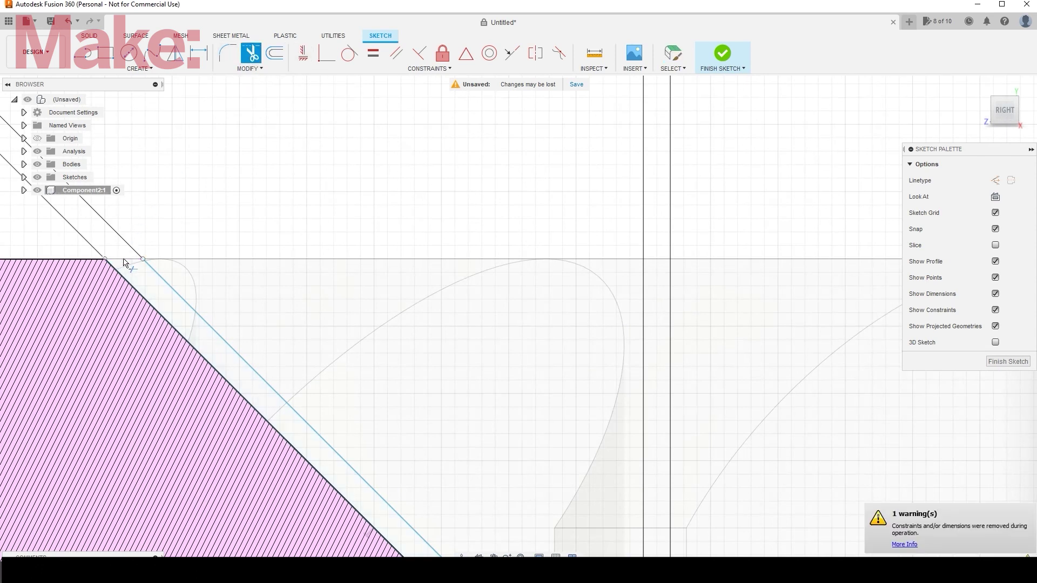
{"action": "left_click", "coordinate": [133, 286]}
{"action": "scroll", "coordinate": [216, 367], "scroll_direction": "down", "scroll_amount": 5}
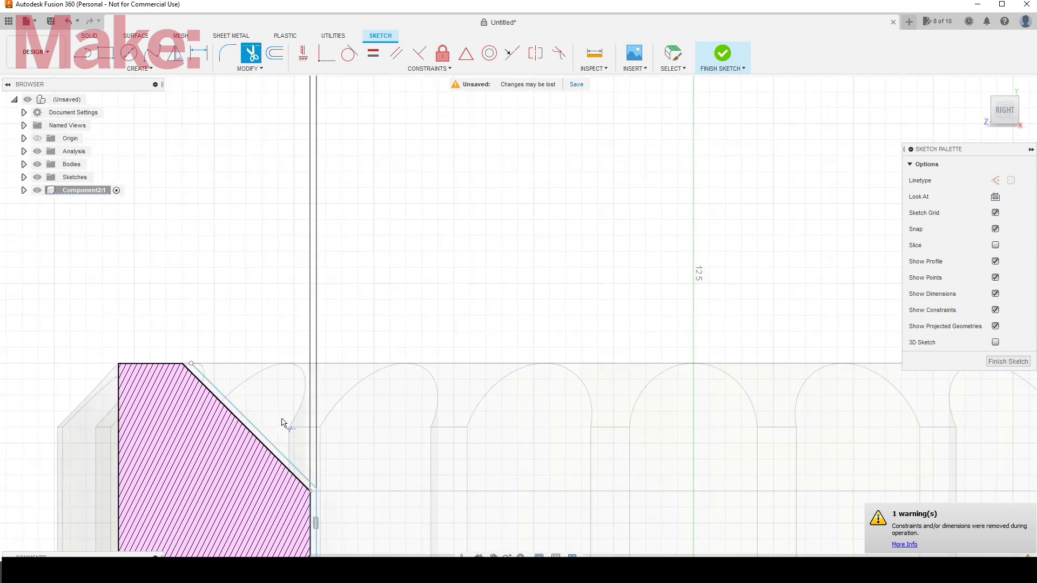
{"action": "left_click", "coordinate": [315, 521]}
- Trim the offset line's overhang below the ring's lower edge
{"action": "mouse_move", "coordinate": [402, 430]}
{"action": "middle_mouse_down"}
{"action": "mouse_move", "coordinate": [372, 234]}
{"action": "mouse_move", "coordinate": [380, 198]}
{"action": "middle_mouse_up"}
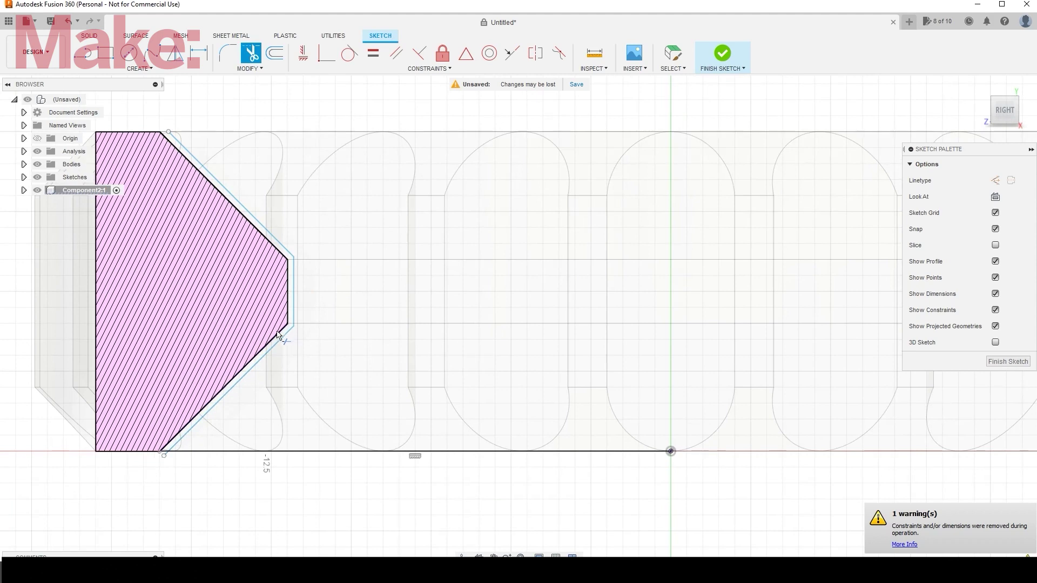
{"action": "scroll", "coordinate": [163, 456], "scroll_direction": "up", "scroll_amount": 6}
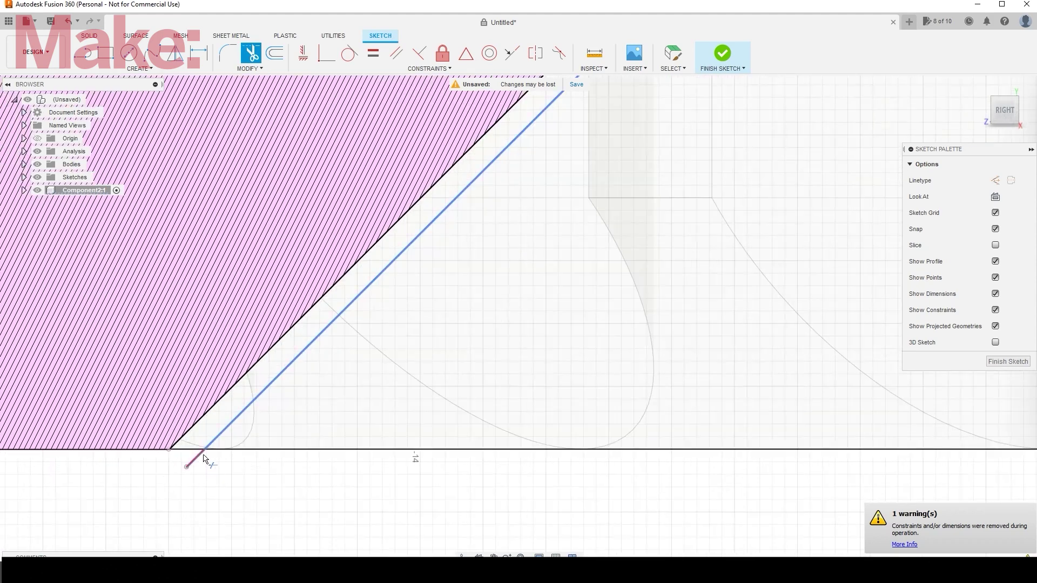
{"action": "left_click", "coordinate": [201, 459]}
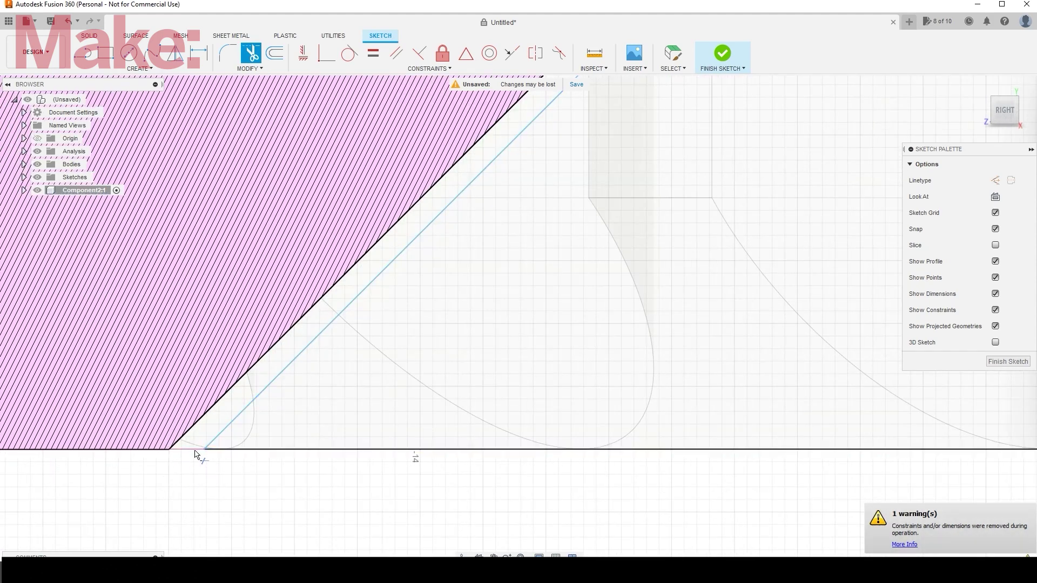
- Redraw the upper horizontal line from the upper end of the offset line to the vertical centre axis
{"action": "scroll", "coordinate": [322, 448], "scroll_direction": "down", "scroll_amount": 6}
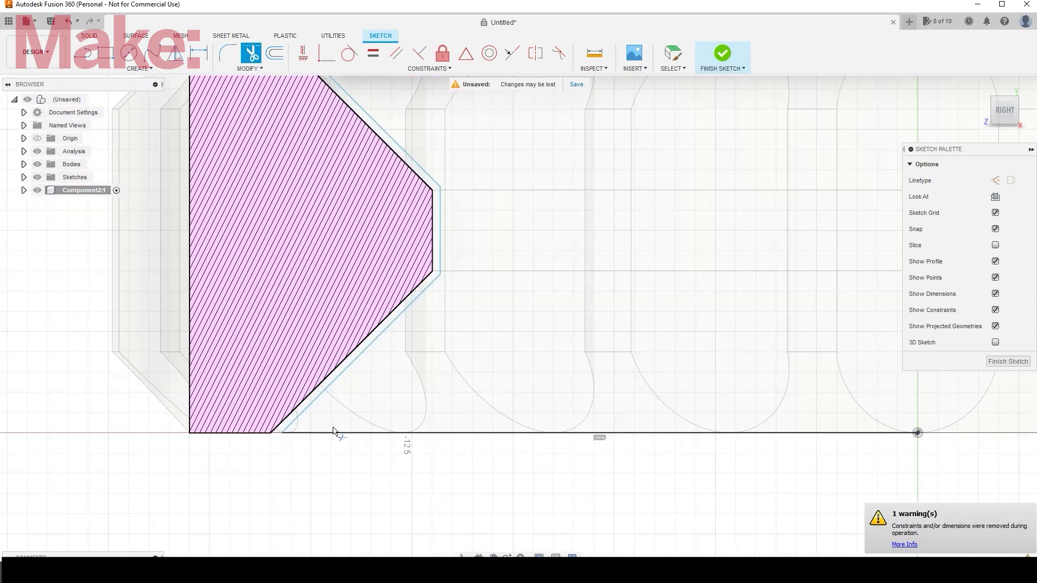
{"action": "middle_click_drag", "start_coordinate": [536, 342], "coordinate": [431, 350]}
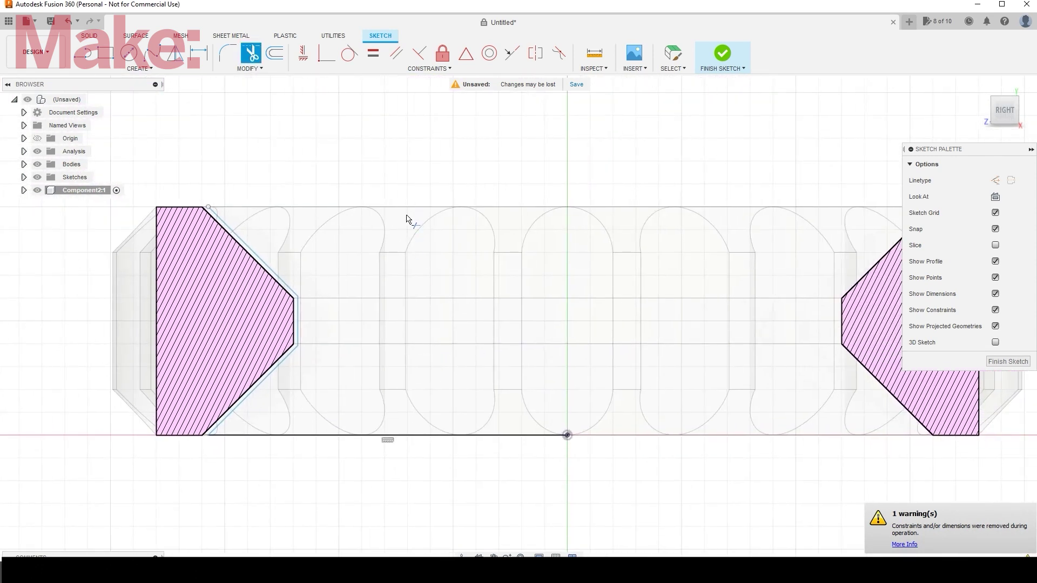
{"action": "left_click", "coordinate": [82, 53]}
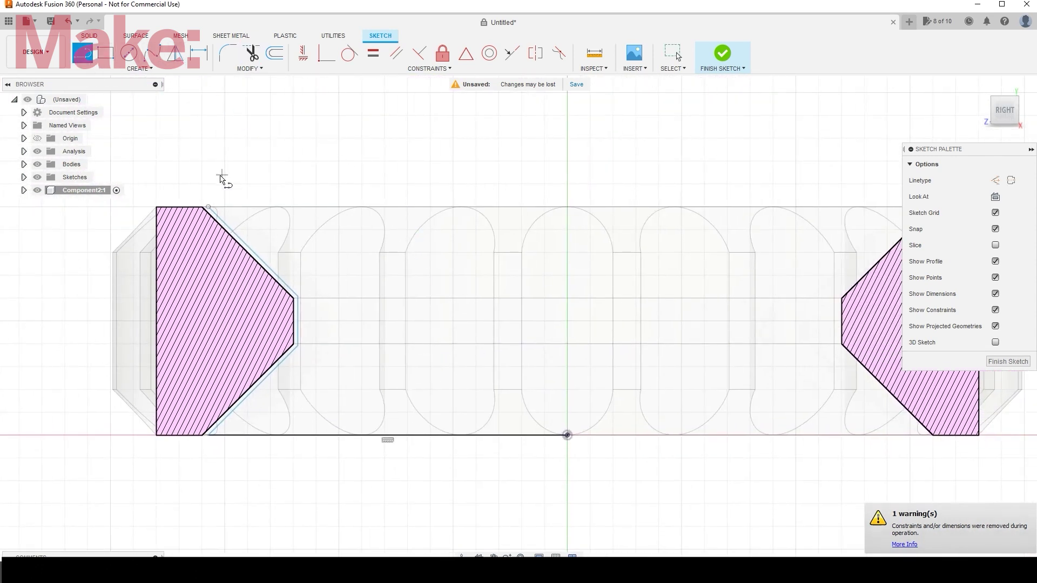
{"action": "left_click", "coordinate": [202, 207]}
{"action": "left_click", "coordinate": [567, 207]}
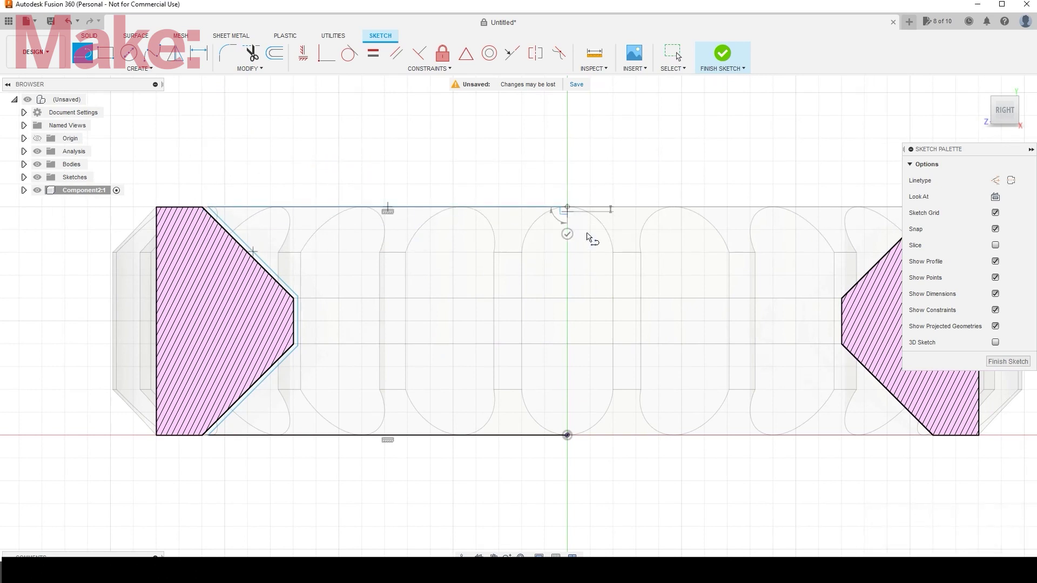
{"action": "key", "text": "Escape"}
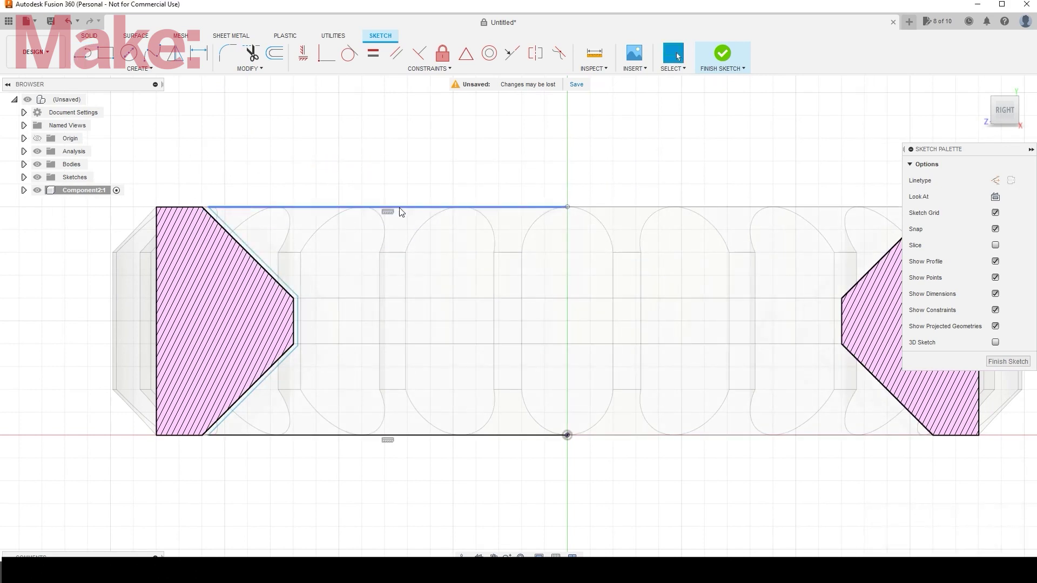
- Close the profile with a vertical line along the centre axis down to the origin, and finish the sketch
{"action": "key", "text": "l"}
{"action": "left_click", "coordinate": [567, 207]}
{"action": "double_click", "coordinate": [567, 435]}
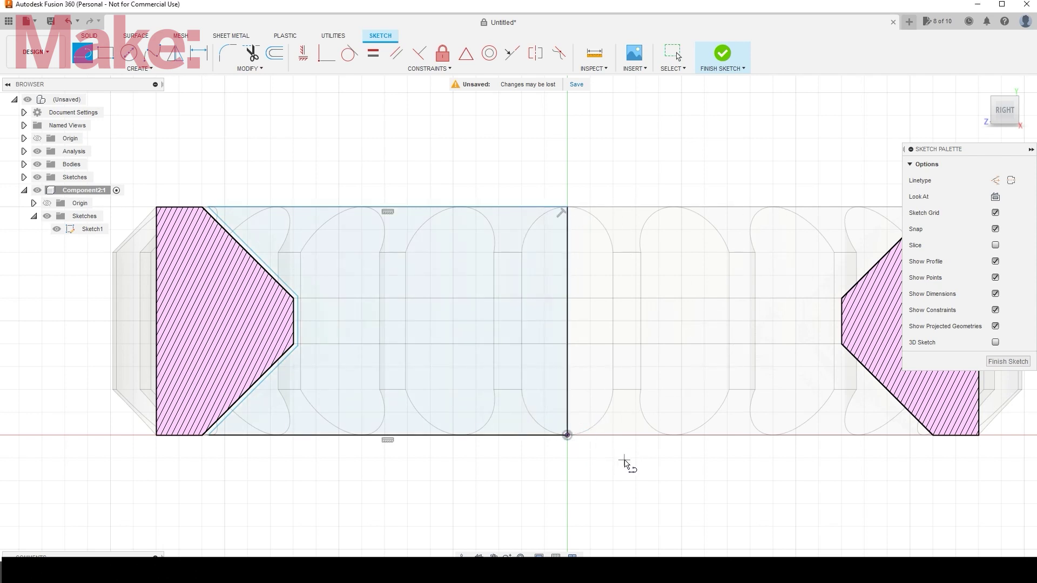
{"action": "key", "text": "Escape"}
{"action": "left_click", "coordinate": [1008, 361]}
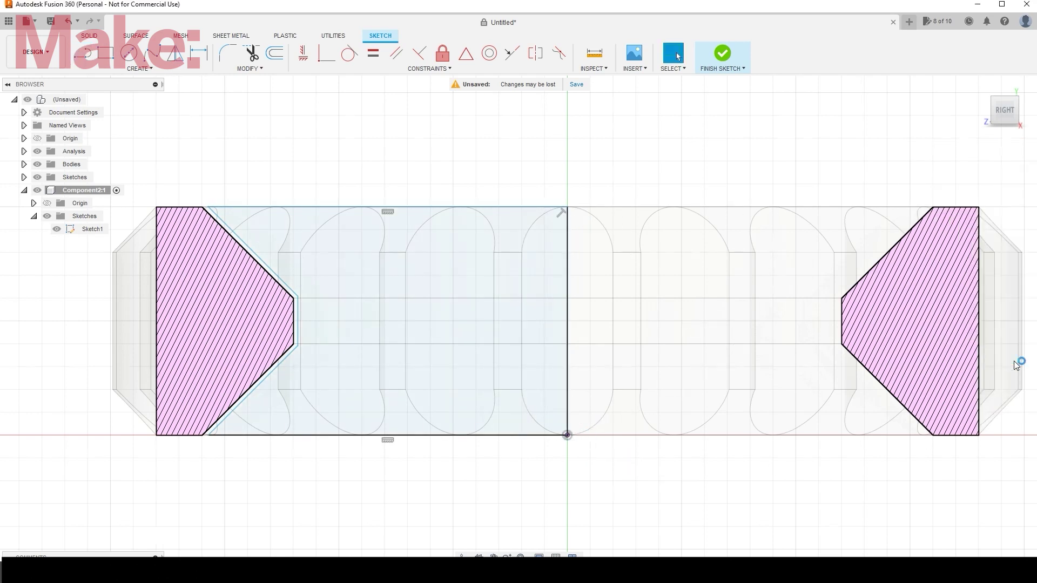
- Revolve the closed profile 360 degrees around its vertical centre line as a new body
{"action": "left_click", "coordinate": [544, 283]}
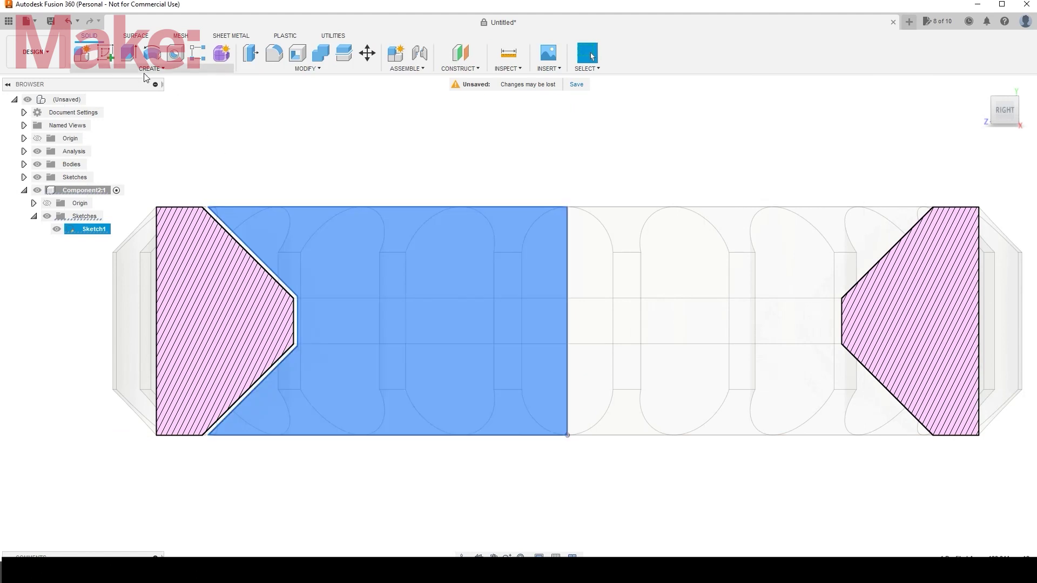
{"action": "left_click", "coordinate": [148, 69]}
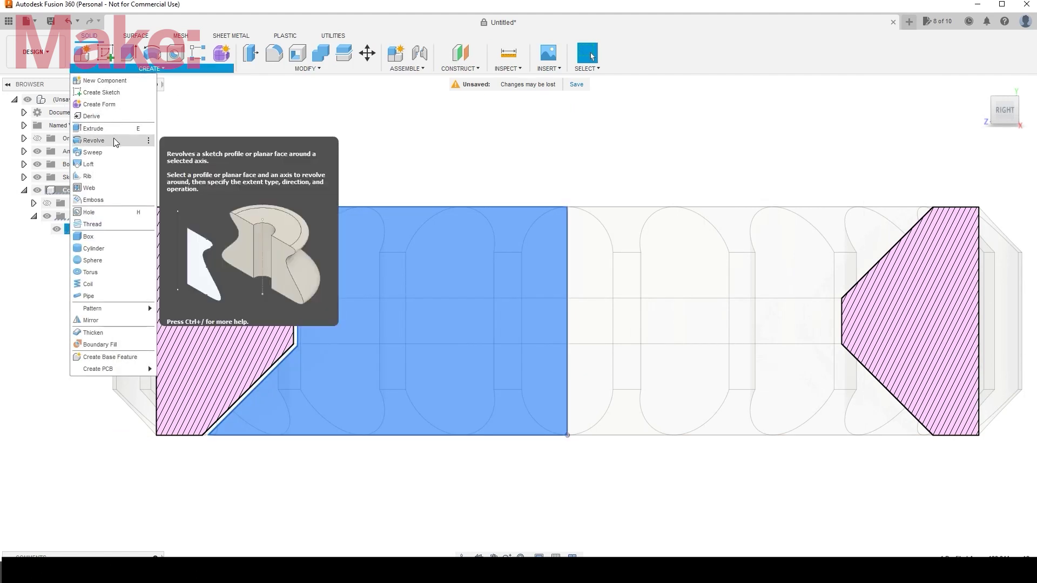
{"action": "left_click", "coordinate": [94, 140]}
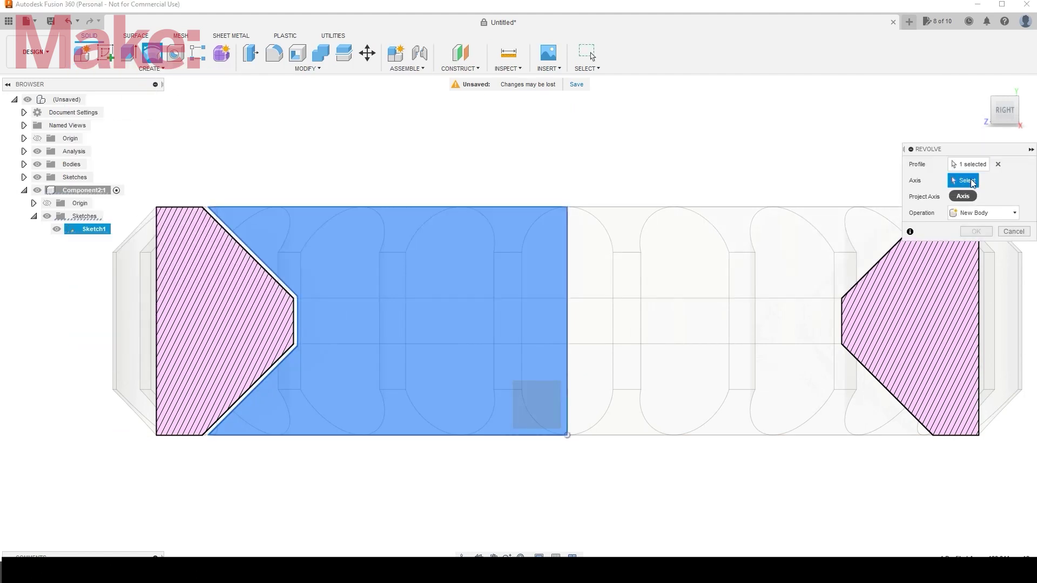
{"action": "left_click", "coordinate": [567, 283]}
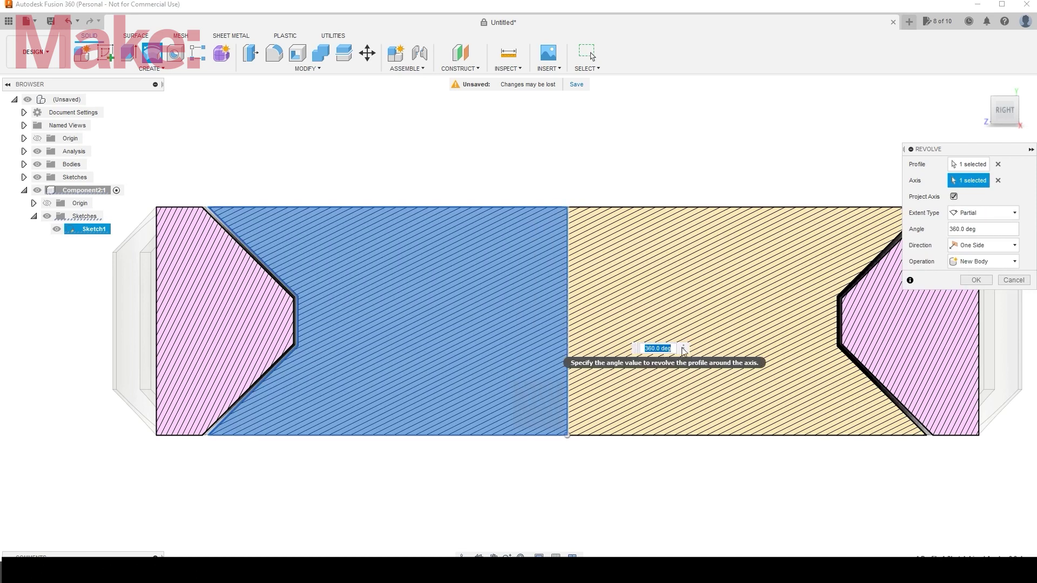
{"action": "key", "text": "Return"}
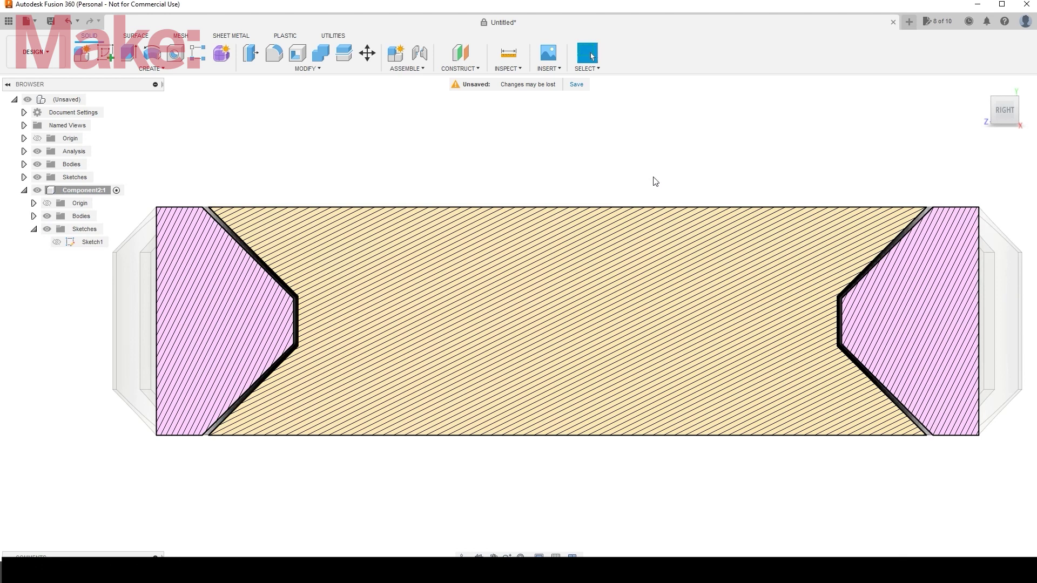
- Hide the section analysis to show the complete ring with its inner component from above
{"action": "left_click", "coordinate": [1017, 100]}
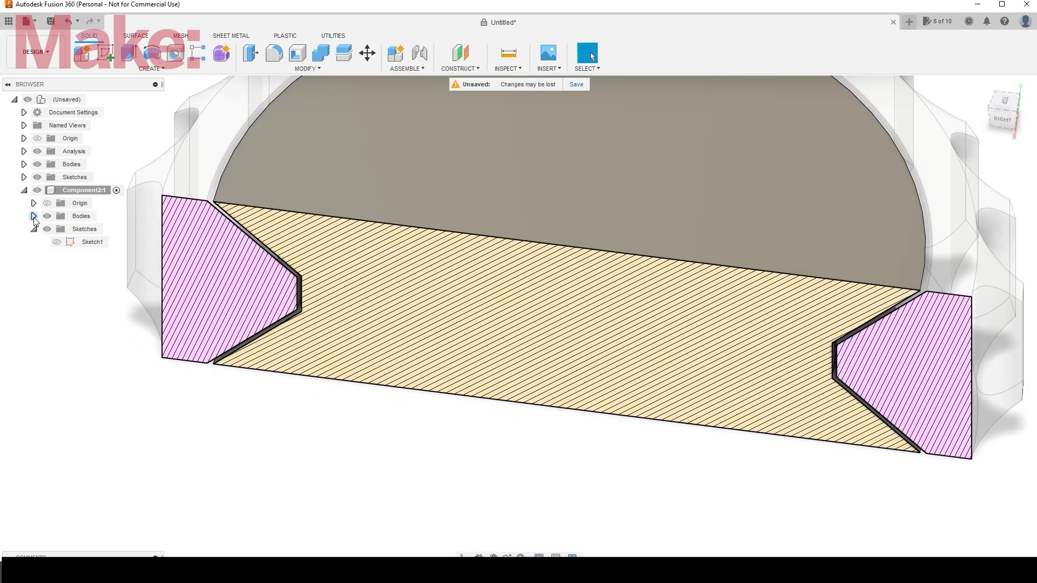
{"action": "left_click", "coordinate": [23, 151]}
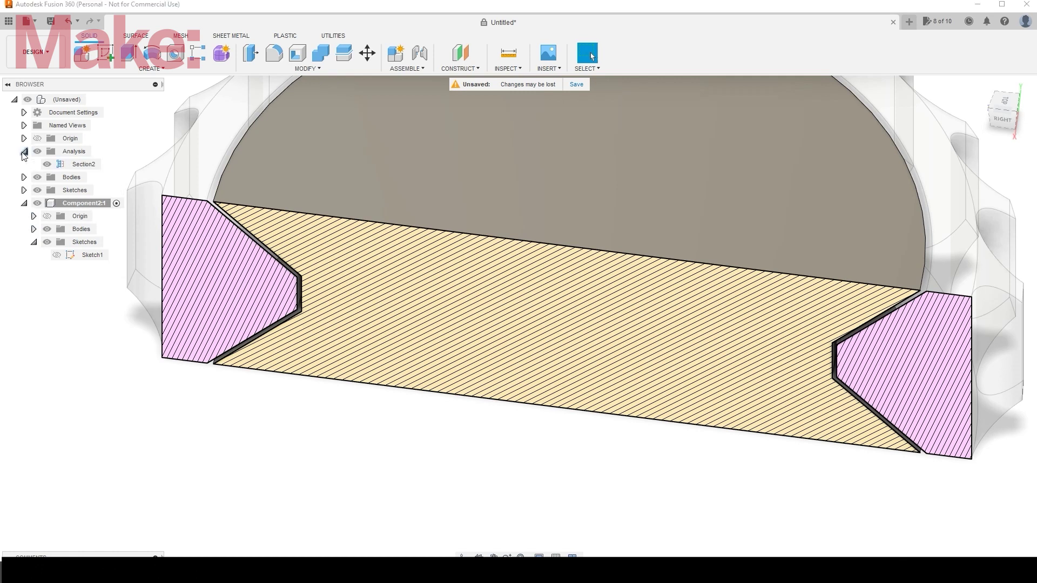
{"action": "left_click", "coordinate": [37, 151]}
{"action": "scroll", "coordinate": [401, 383], "scroll_direction": "down", "scroll_amount": 5}
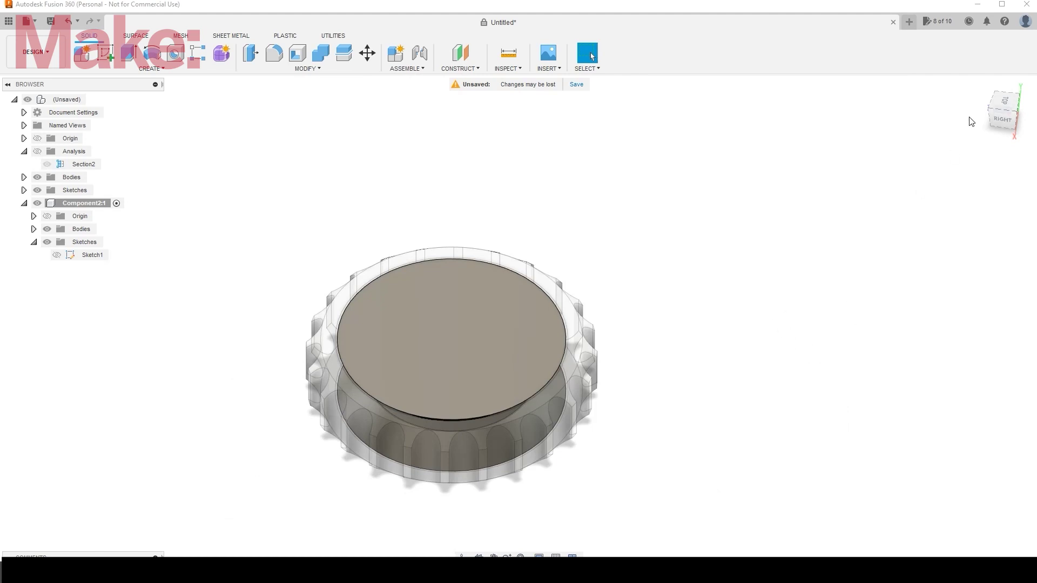
{"action": "mouse_move", "coordinate": [519, 321]}
{"action": "middle_mouse_down", "text": "shift"}
{"action": "mouse_move", "coordinate": [519, 227]}
{"action": "mouse_move", "coordinate": [527, 335]}
{"action": "middle_mouse_up", "text": "shift"}
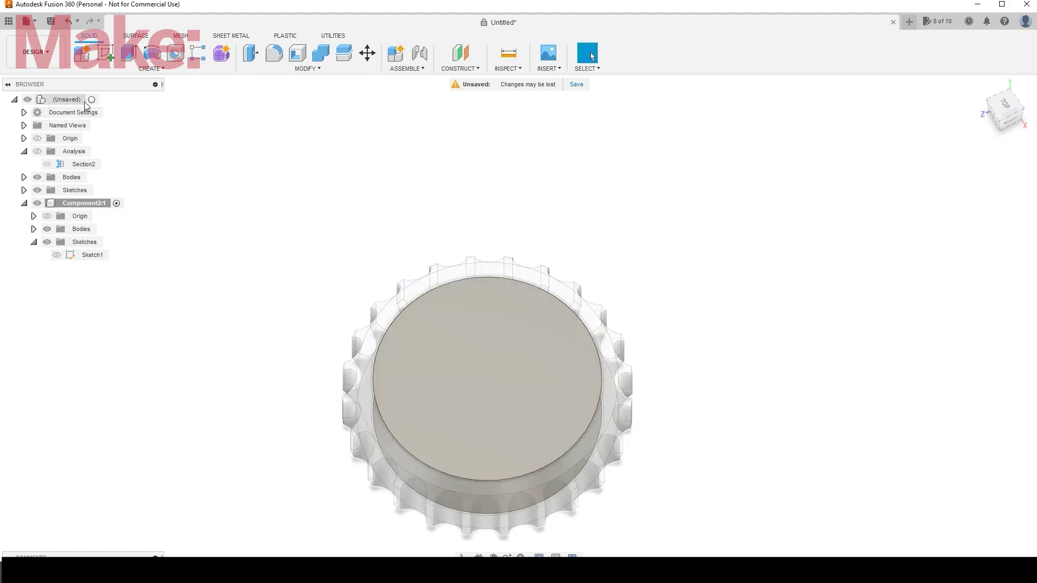
- Activate the top-level component of the design and save the file
{"action": "left_click", "coordinate": [94, 100]}
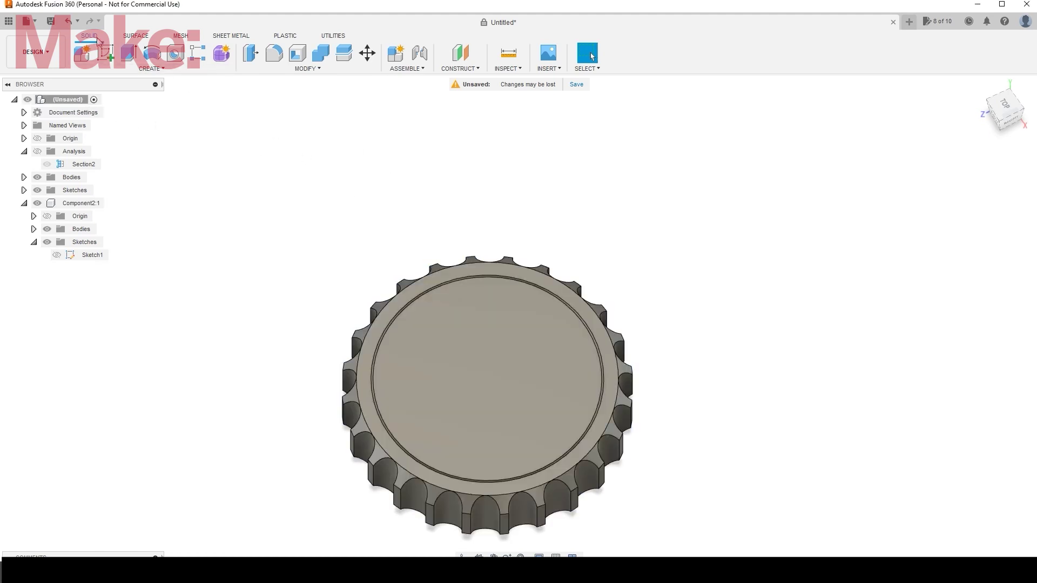
{"action": "key", "text": "ctrl+s"}
{"action": "type", "text": "c"}
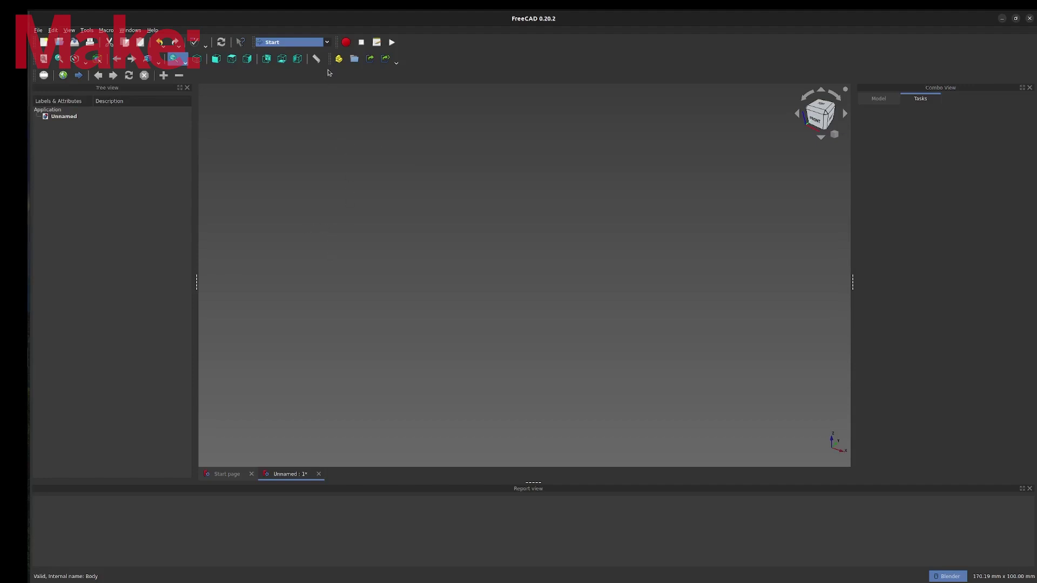
- In FreeCAD, switch to the Part Design workbench, create a new body and expand its origin
{"action": "left_click", "coordinate": [327, 44]}
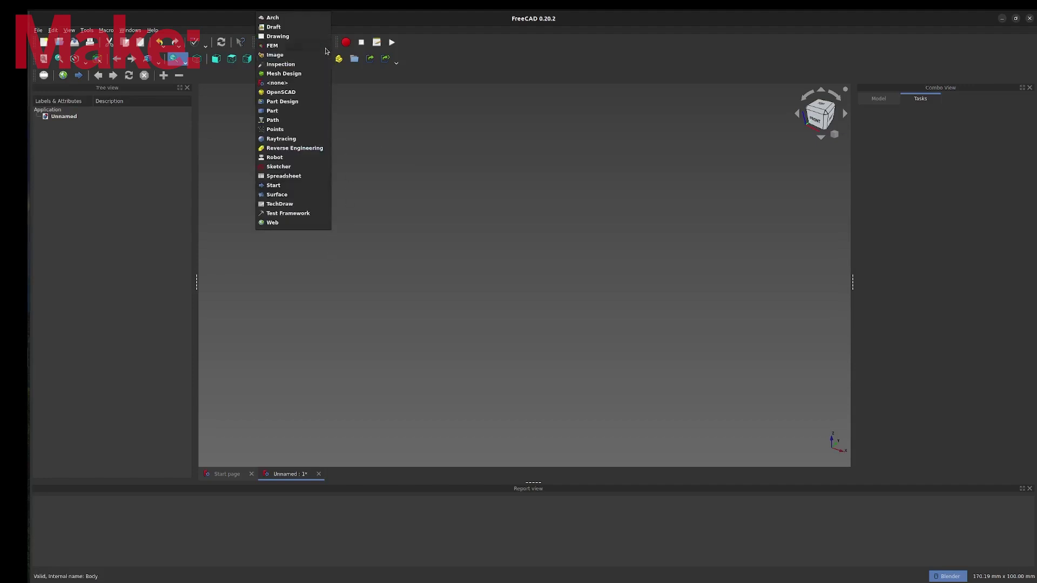
{"action": "left_click", "coordinate": [303, 102]}
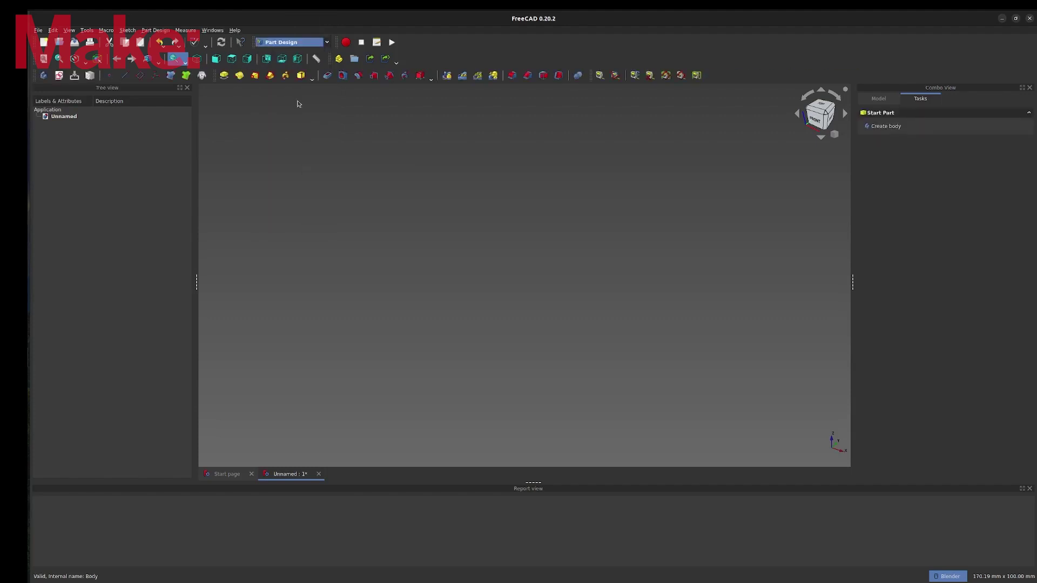
{"action": "left_click", "coordinate": [44, 76]}
{"action": "left_click", "coordinate": [53, 131]}
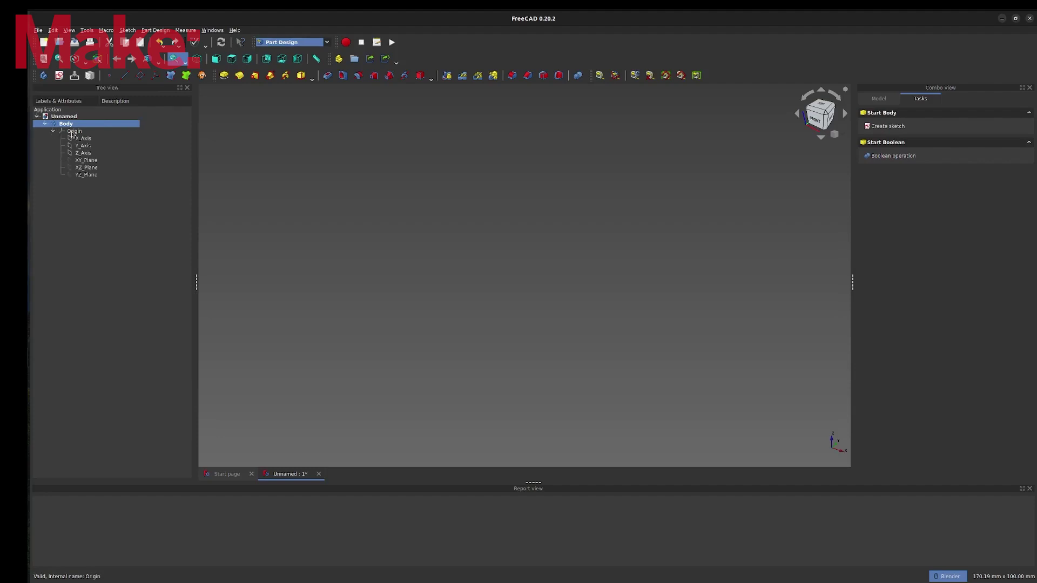
- Show the body's origin planes and start a new sketch on the XY plane
{"action": "left_click", "coordinate": [72, 133]}
{"action": "key", "text": "space"}
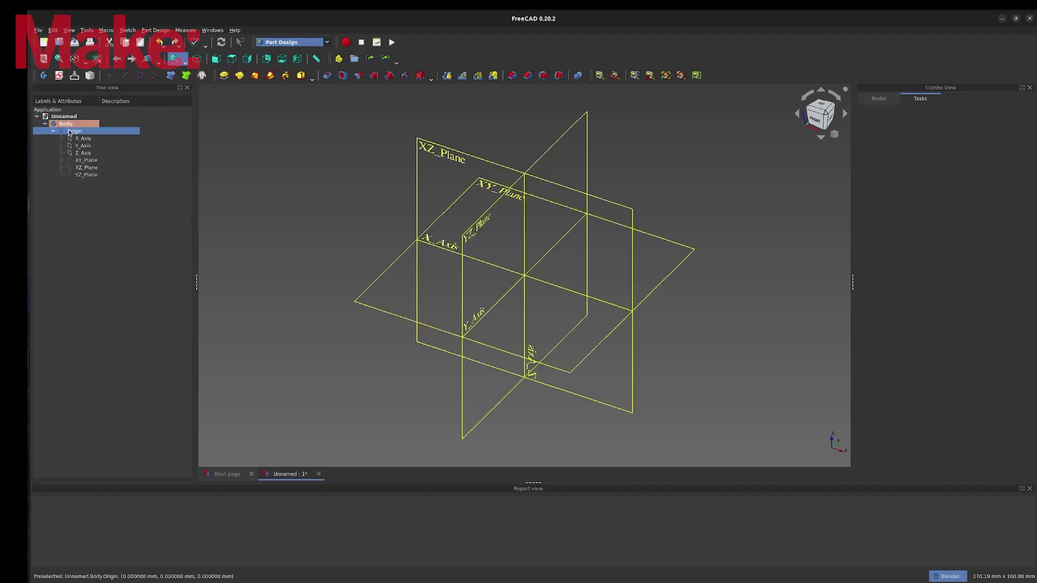
{"action": "left_click", "coordinate": [393, 189]}
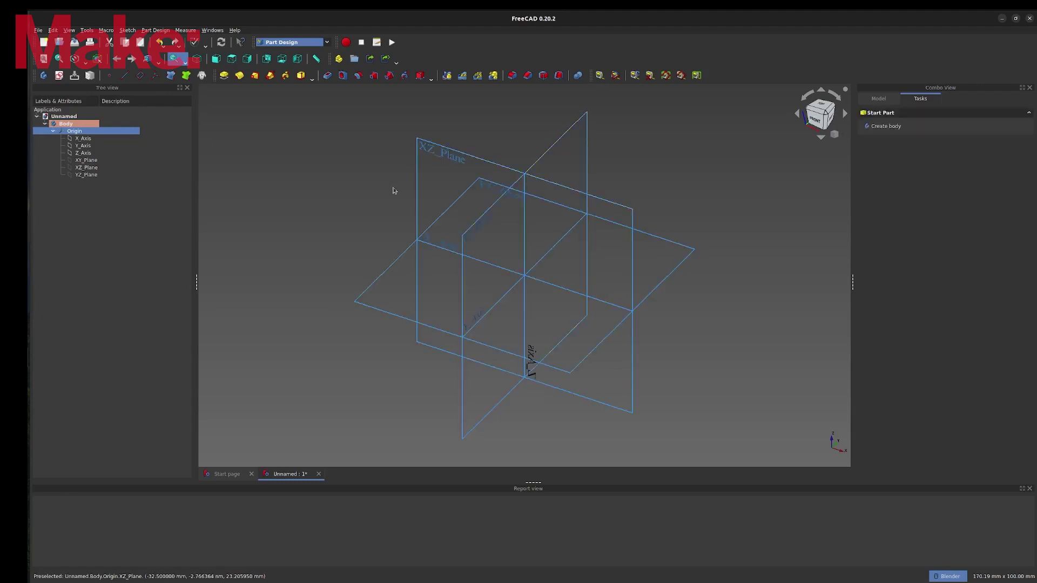
{"action": "left_click", "coordinate": [87, 161]}
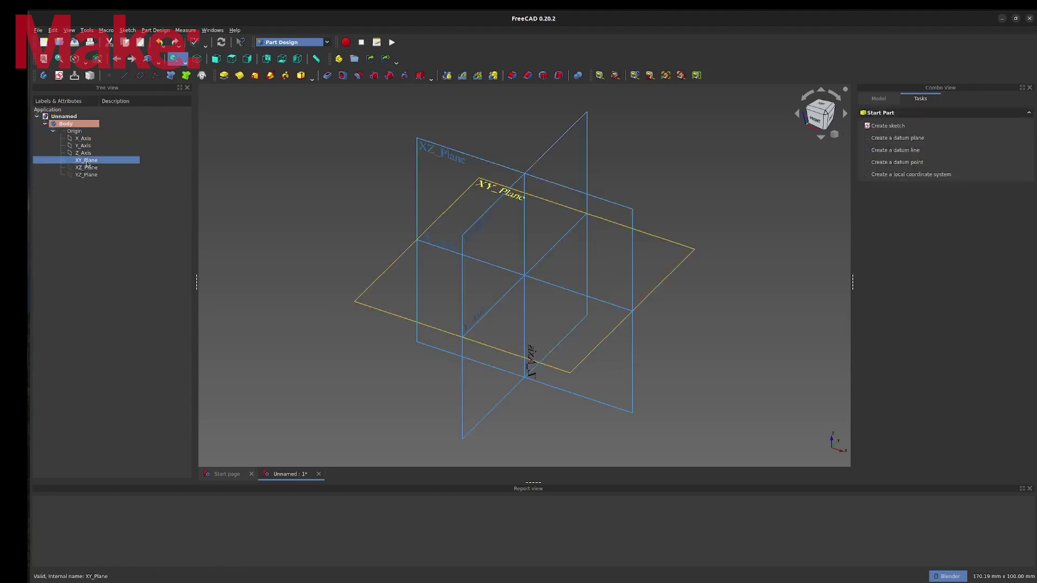
{"action": "left_click", "coordinate": [59, 76]}
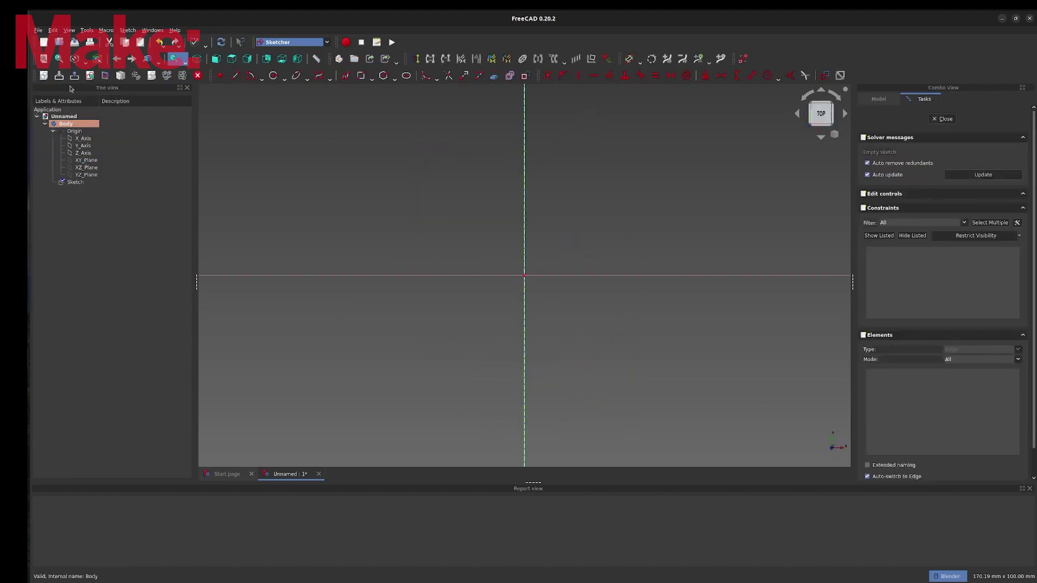
- Draw a circle centred on the sketch origin and constrain its diameter to 40 mm, placing the dimension label beside it
{"action": "left_click", "coordinate": [274, 77]}
{"action": "left_click", "coordinate": [525, 275]}
{"action": "left_click", "coordinate": [604, 208]}
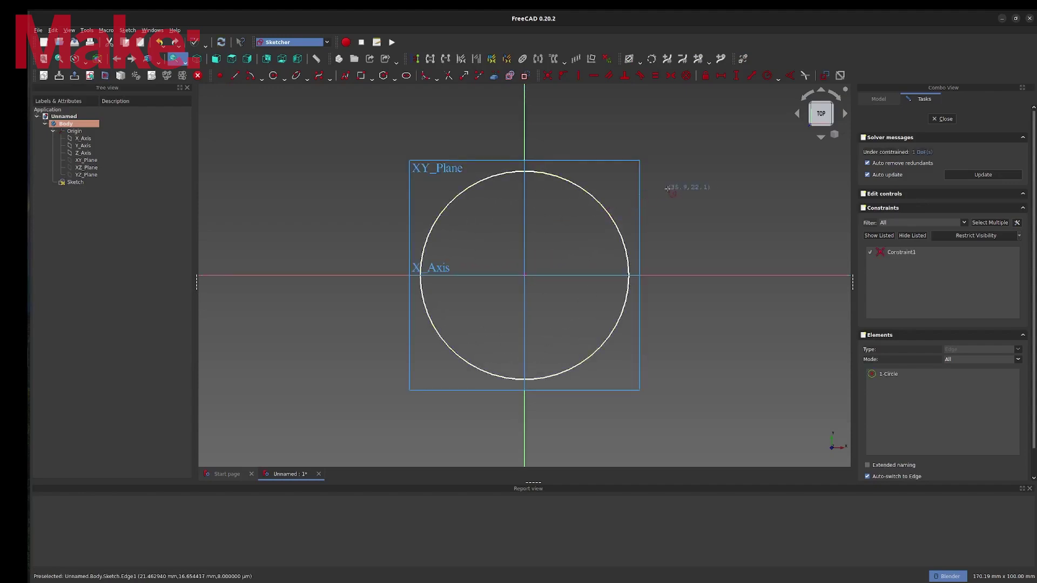
{"action": "left_click", "coordinate": [767, 75]}
{"action": "left_click", "coordinate": [606, 210]}
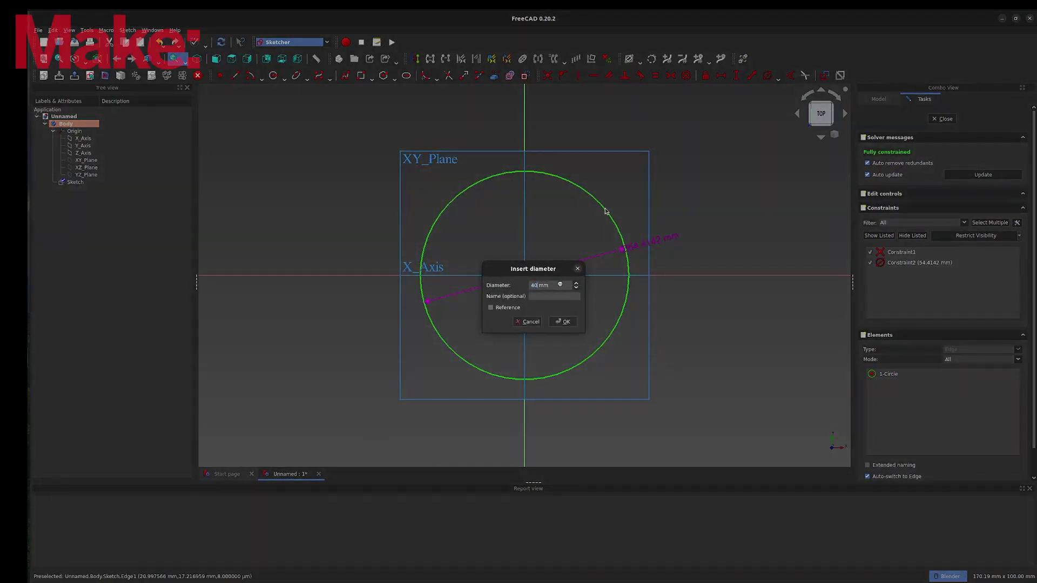
{"action": "key", "text": "Return"}
{"action": "left_click_drag", "start_coordinate": [622, 253], "coordinate": [631, 239]}
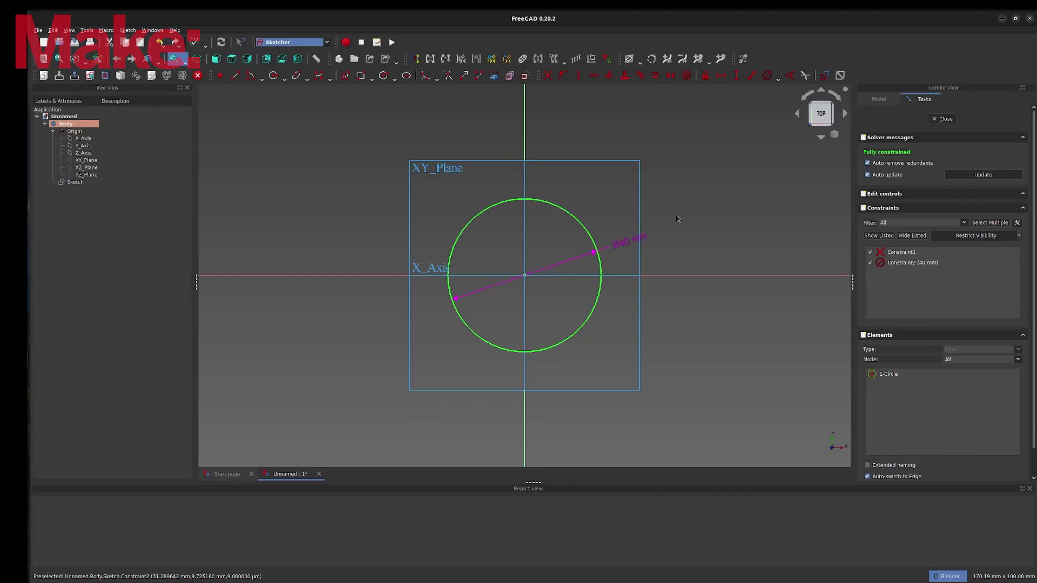
- Close the sketch and pad the 40 mm circle to a length of 10 mm
{"action": "left_click", "coordinate": [943, 119]}
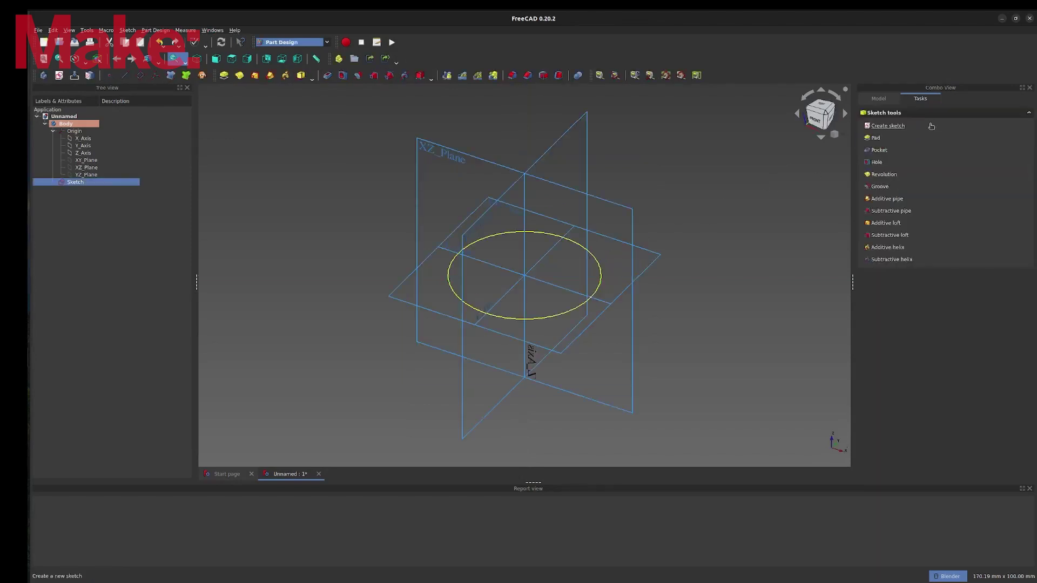
{"action": "left_click", "coordinate": [225, 78]}
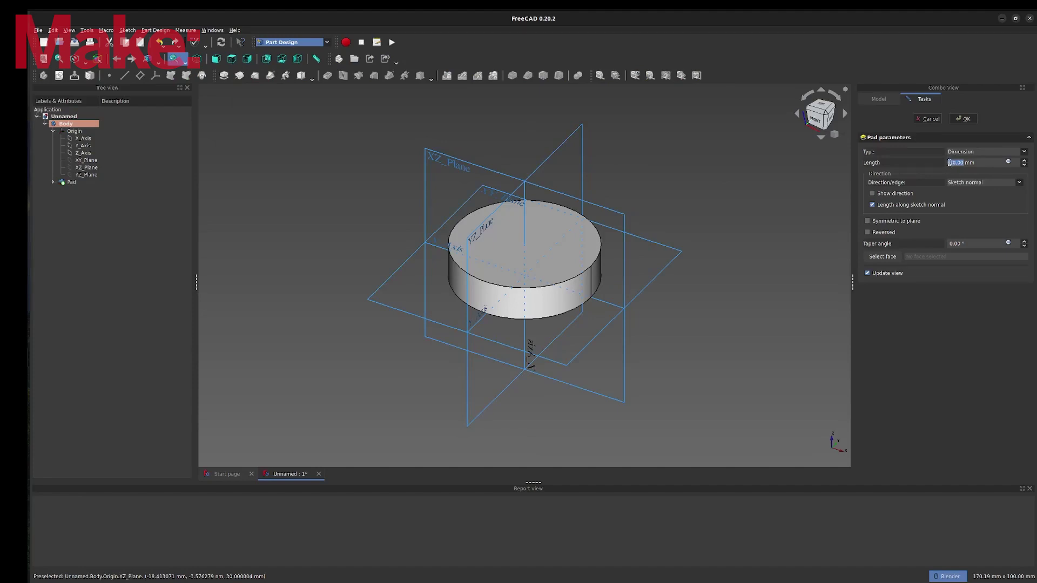
{"action": "left_click", "coordinate": [962, 118]}
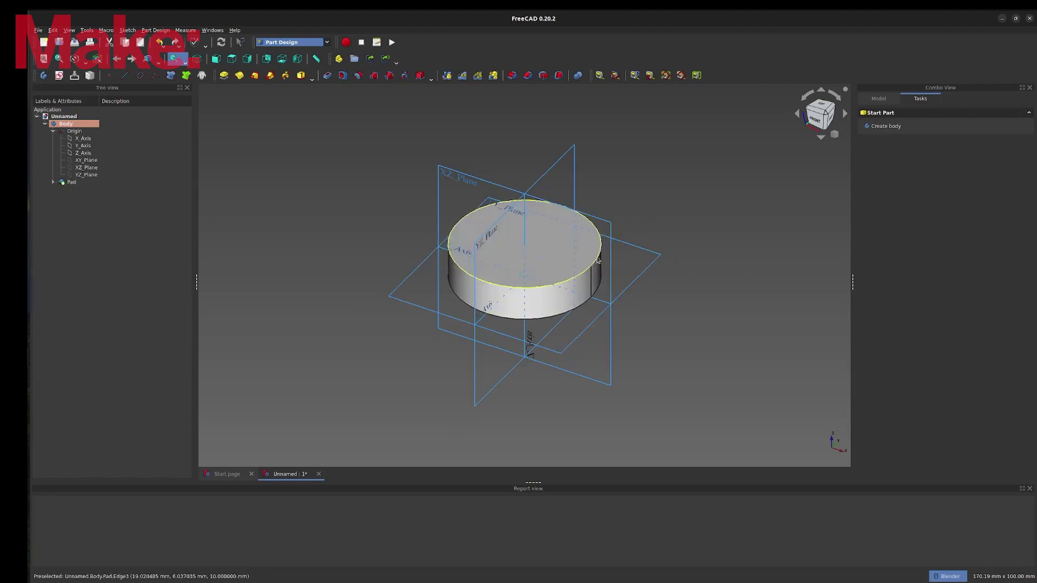
- Chamfer the disc's upper and lower outer edges with an equal distance of 2 mm
{"action": "left_click", "coordinate": [573, 281]}
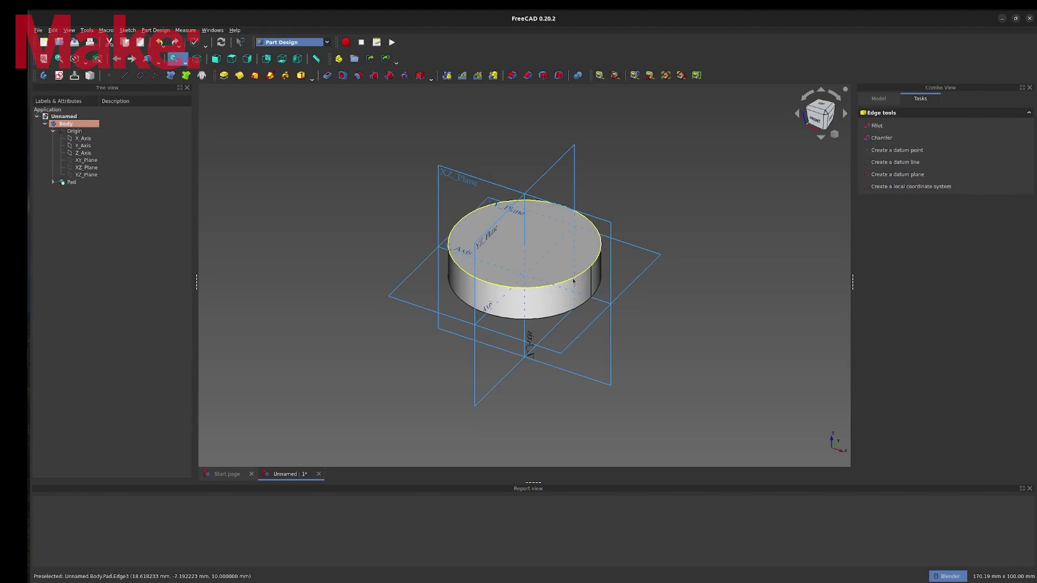
{"action": "left_click", "coordinate": [564, 316], "text": "ctrl"}
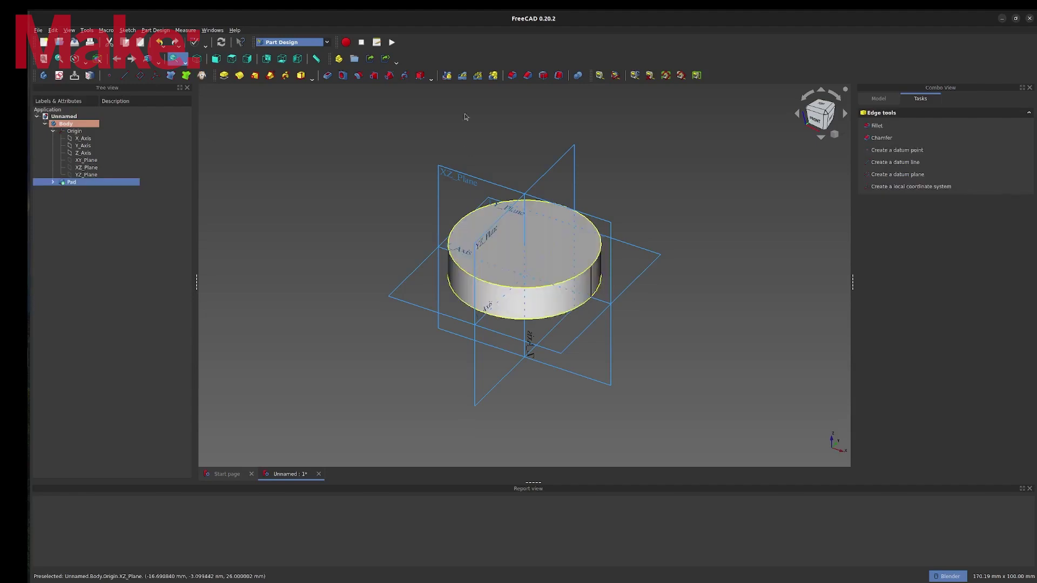
{"action": "left_click", "coordinate": [529, 76]}
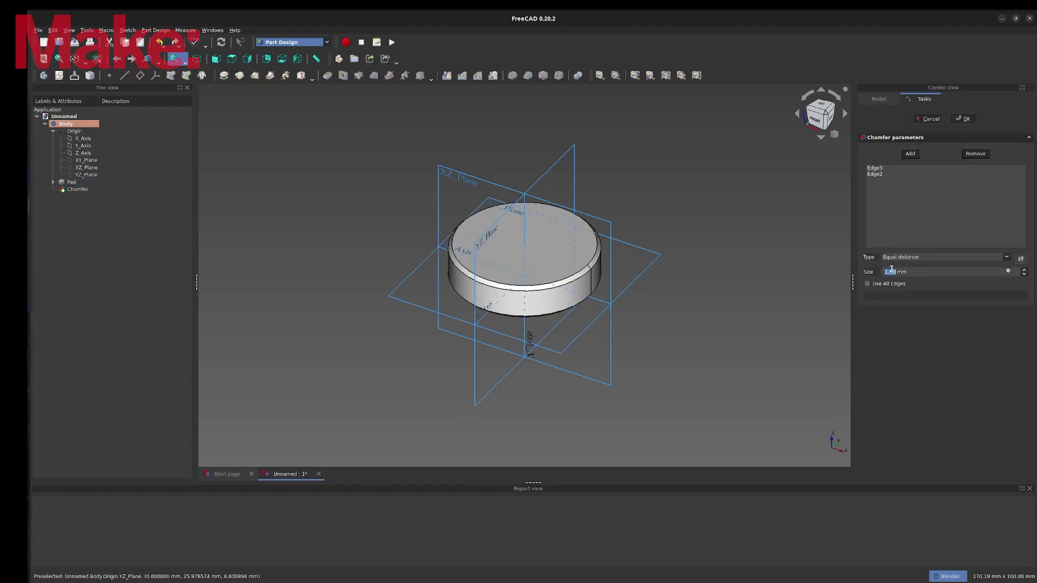
{"action": "type", "text": "2"}
{"action": "key", "text": "Return"}
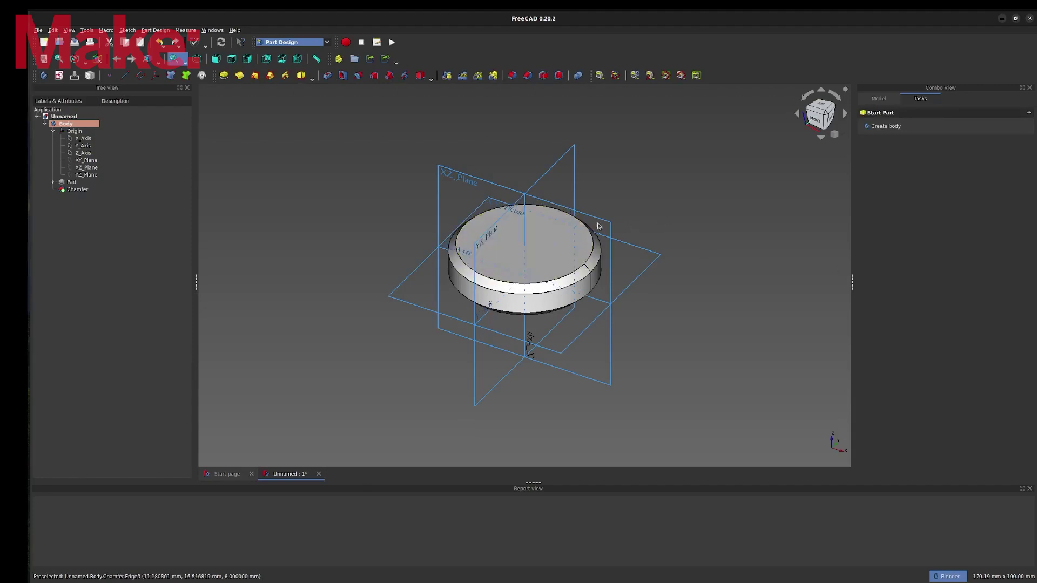
- Start a second sketch on the XY plane and hide the chamfered disc to clear the sketch view
{"action": "scroll", "coordinate": [651, 236], "scroll_direction": "down", "scroll_amount": 1}
{"action": "scroll", "coordinate": [651, 235], "scroll_direction": "up", "scroll_amount": 2}
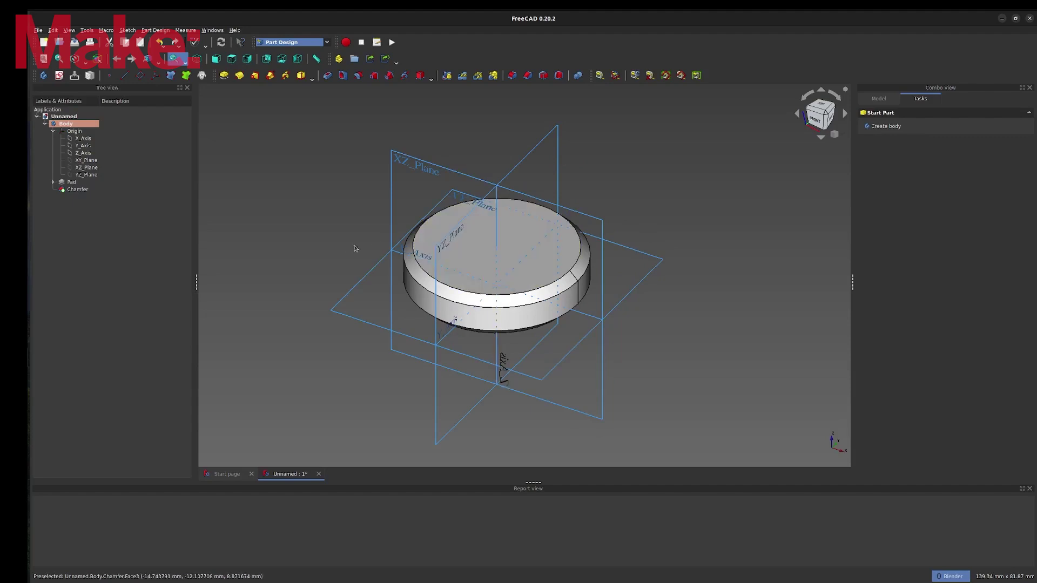
{"action": "left_click", "coordinate": [82, 161]}
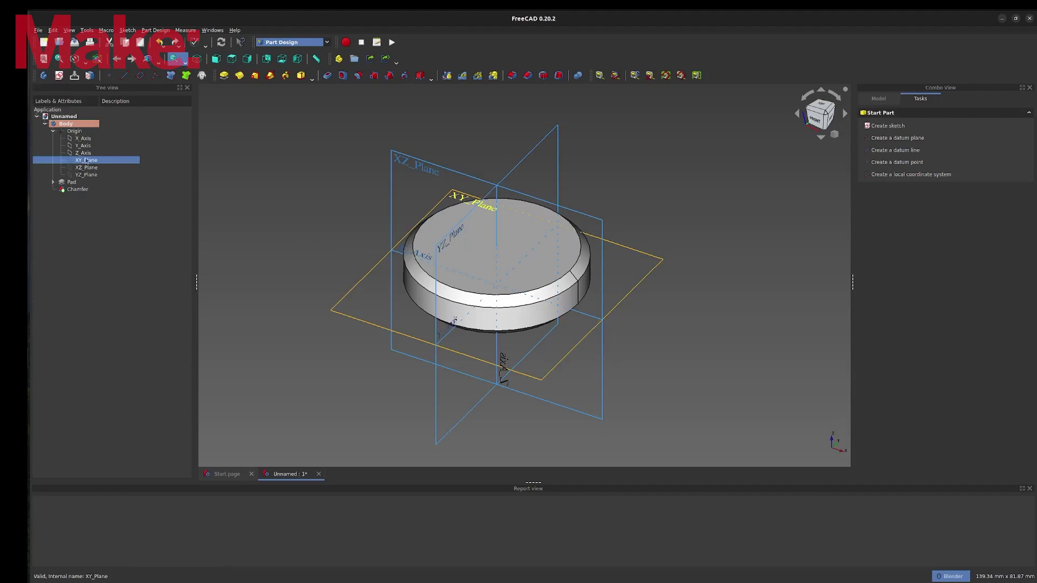
{"action": "left_click", "coordinate": [59, 75]}
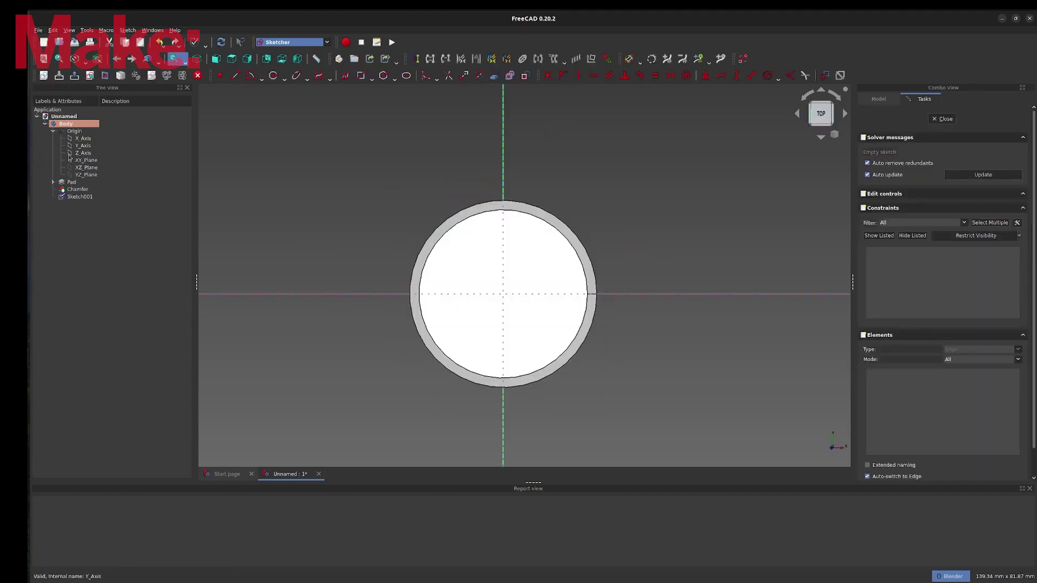
{"action": "left_click", "coordinate": [77, 189]}
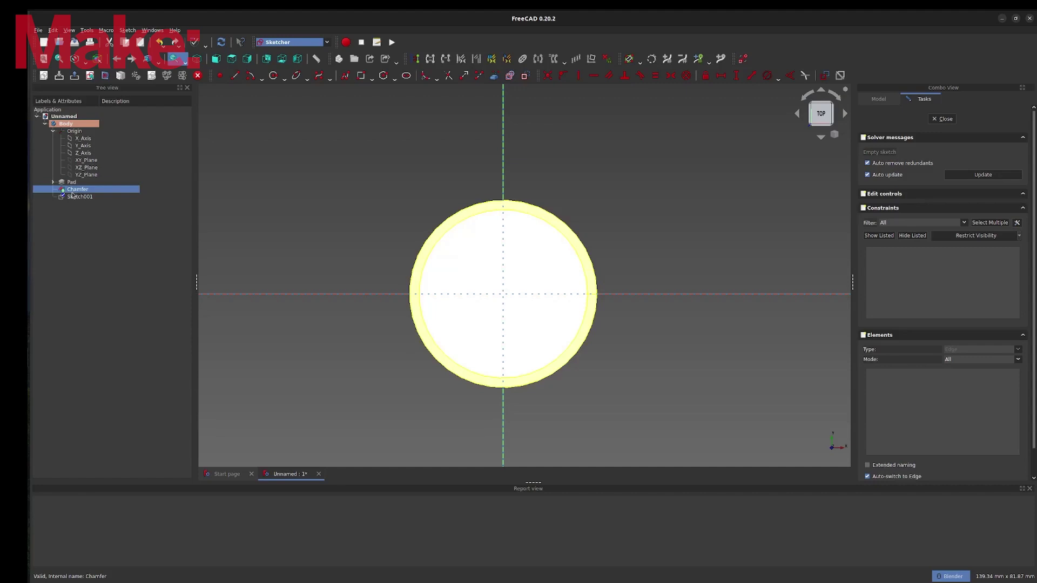
{"action": "key", "text": "space"}
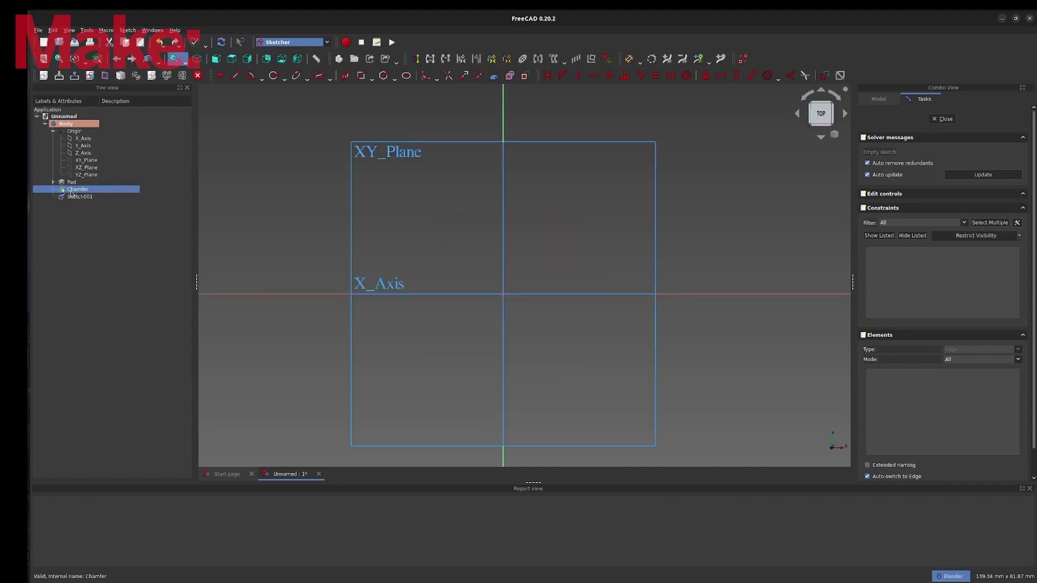
- Draw a circle centred on the sketch origin and constrain its diameter to 20 mm, placing the dimension label beside it
{"action": "left_click", "coordinate": [274, 77]}
{"action": "left_click", "coordinate": [502, 294]}
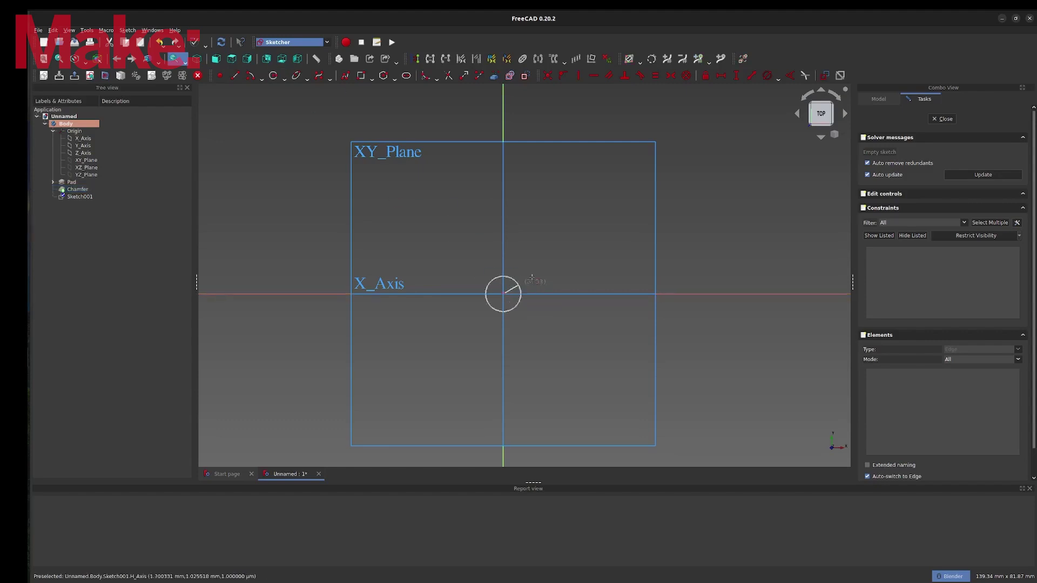
{"action": "left_click", "coordinate": [535, 265]}
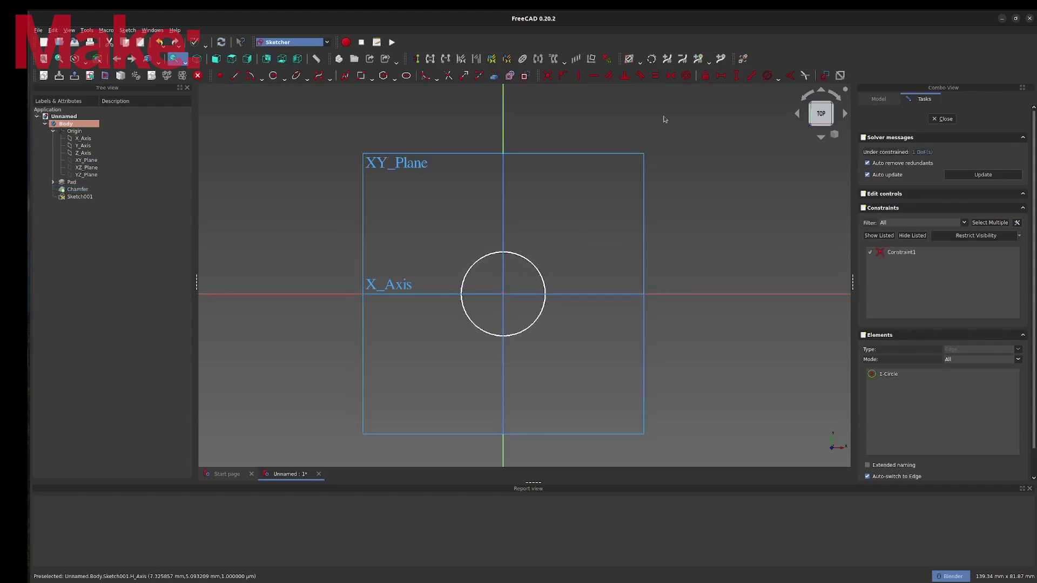
{"action": "left_click", "coordinate": [767, 77]}
{"action": "left_click", "coordinate": [537, 271]}
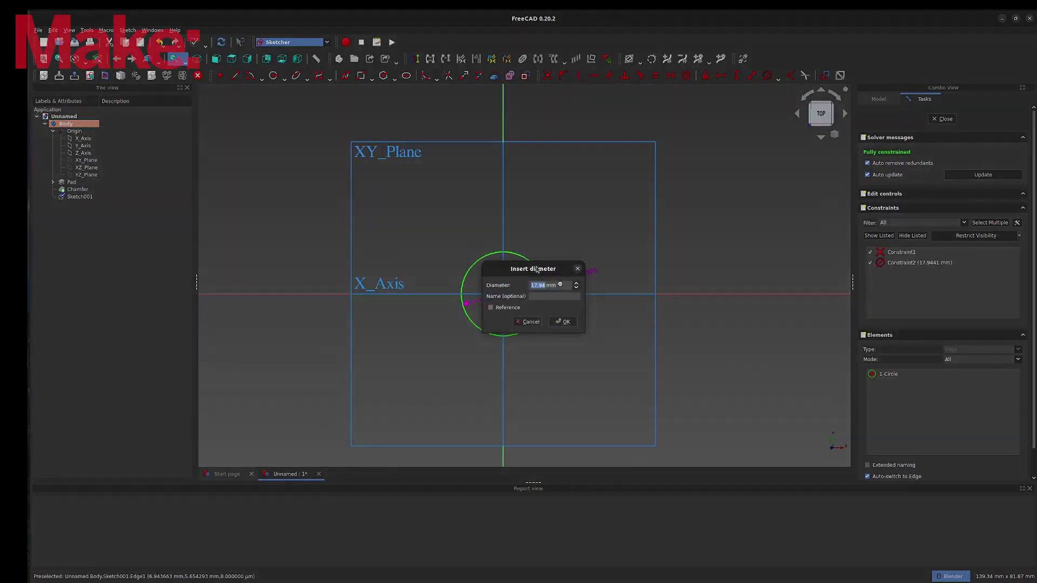
{"action": "type", "text": "20"}
{"action": "key", "text": "Return"}
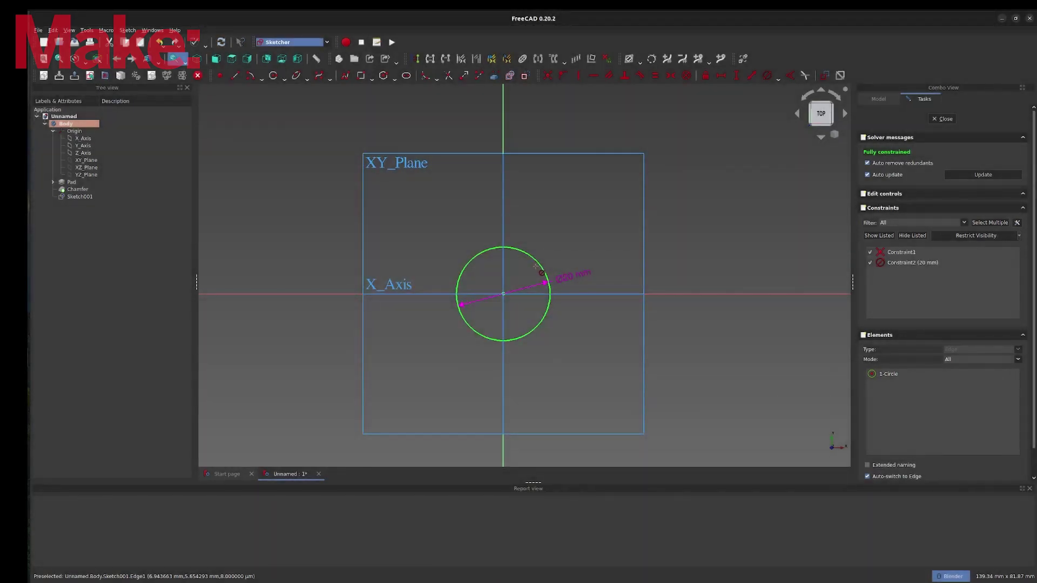
{"action": "left_click_drag", "start_coordinate": [567, 279], "coordinate": [579, 260]}
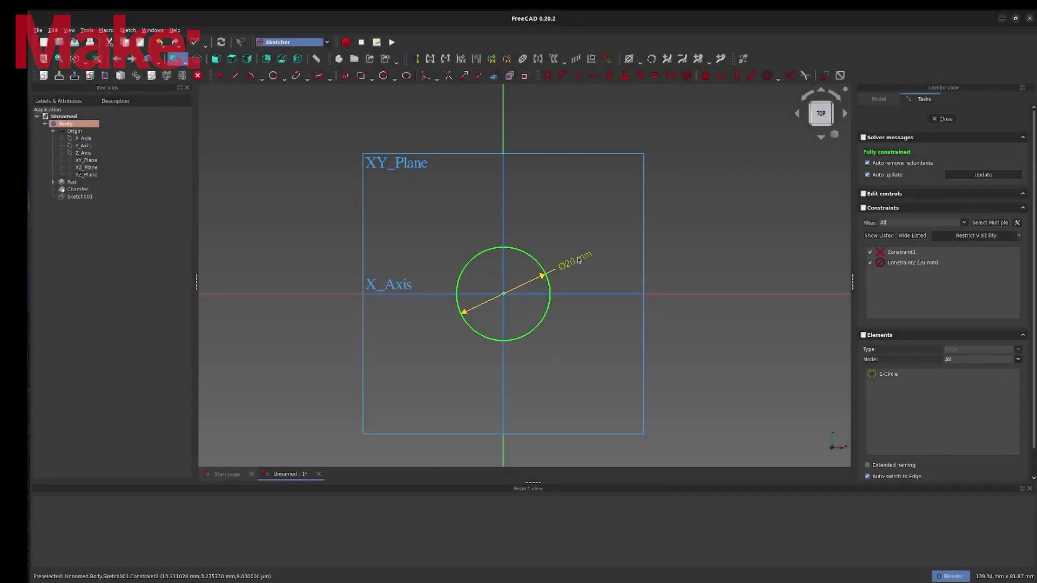
- Close the sketch and make the chamfered disc visible again
{"action": "left_click", "coordinate": [943, 119]}
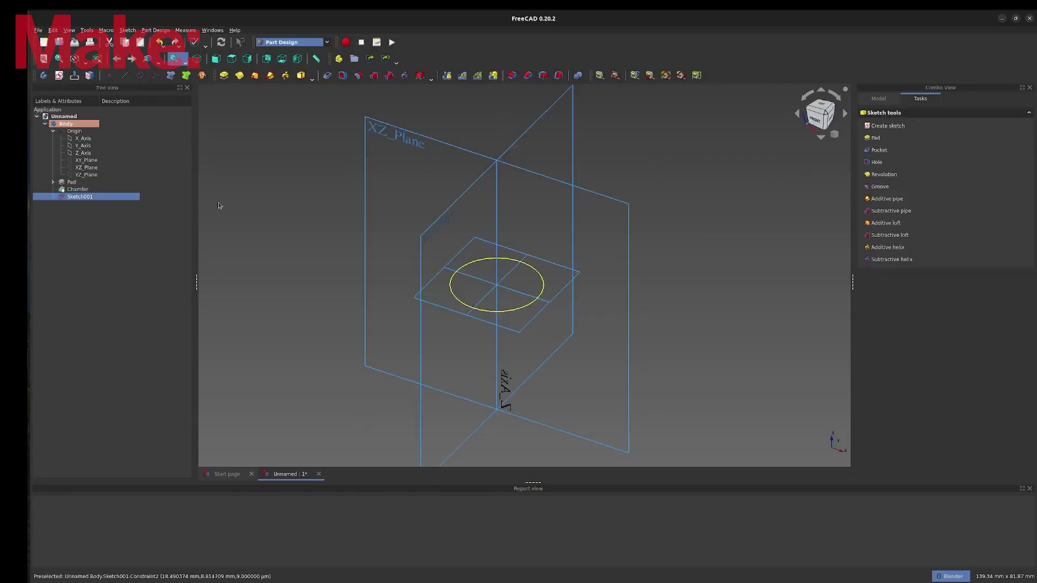
{"action": "left_click", "coordinate": [78, 191]}
{"action": "key", "text": "space"}
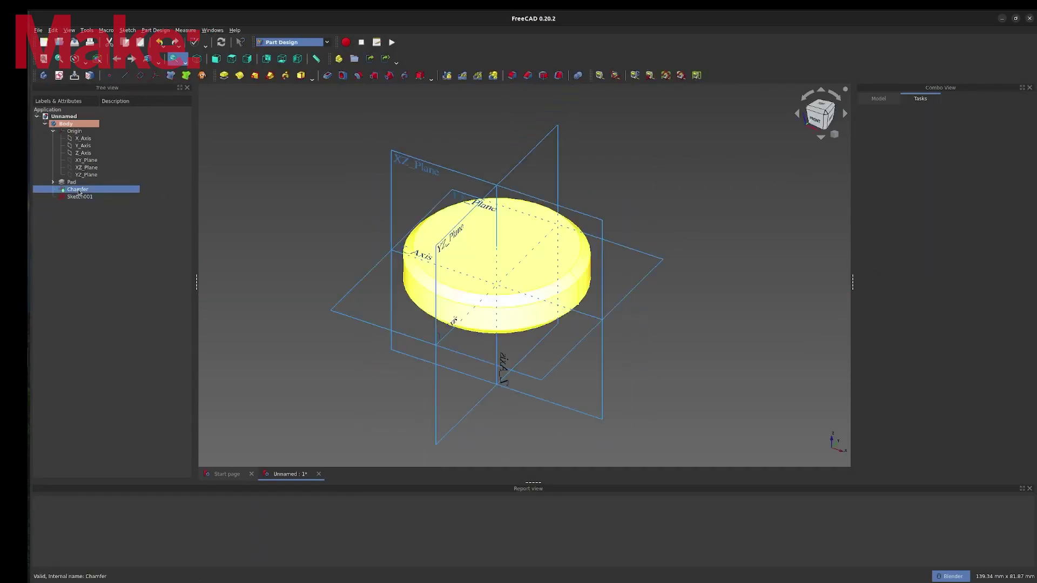
{"action": "left_click", "coordinate": [301, 218]}
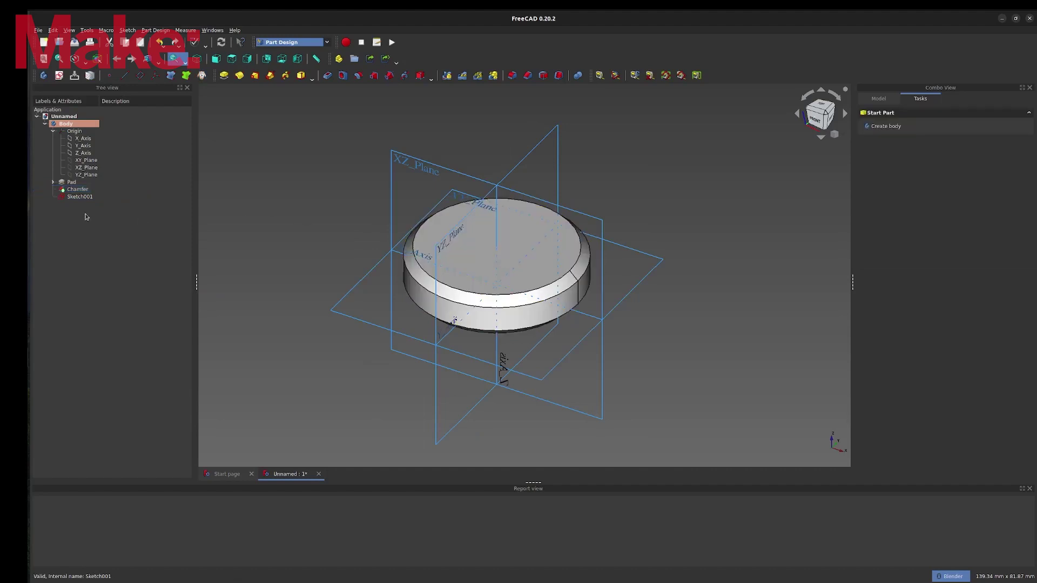
- Pocket the 20 mm circle sketch through the disc with type Through all and the direction reversed
{"action": "left_click", "coordinate": [82, 197]}
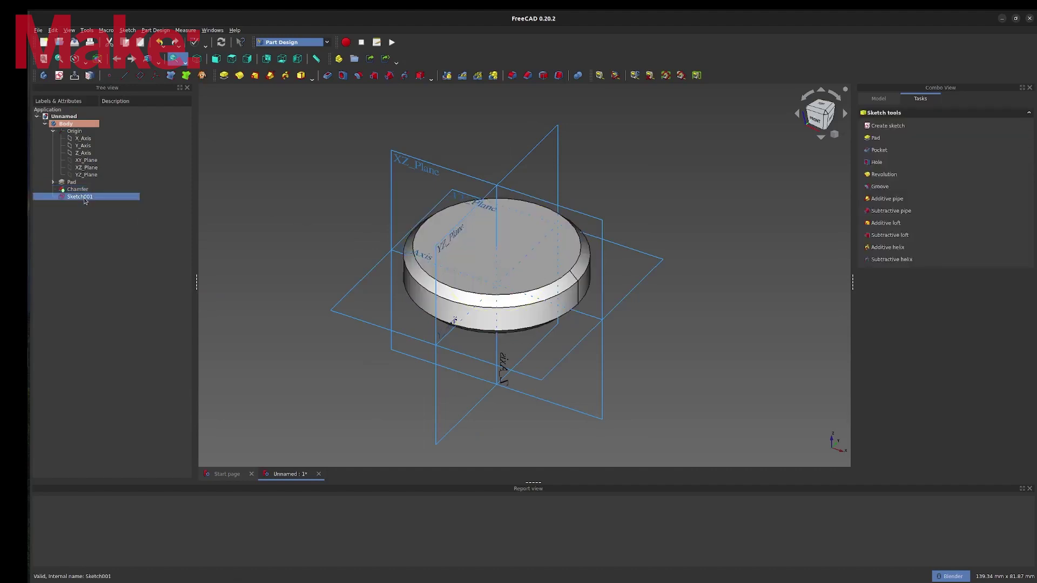
{"action": "left_click", "coordinate": [327, 76]}
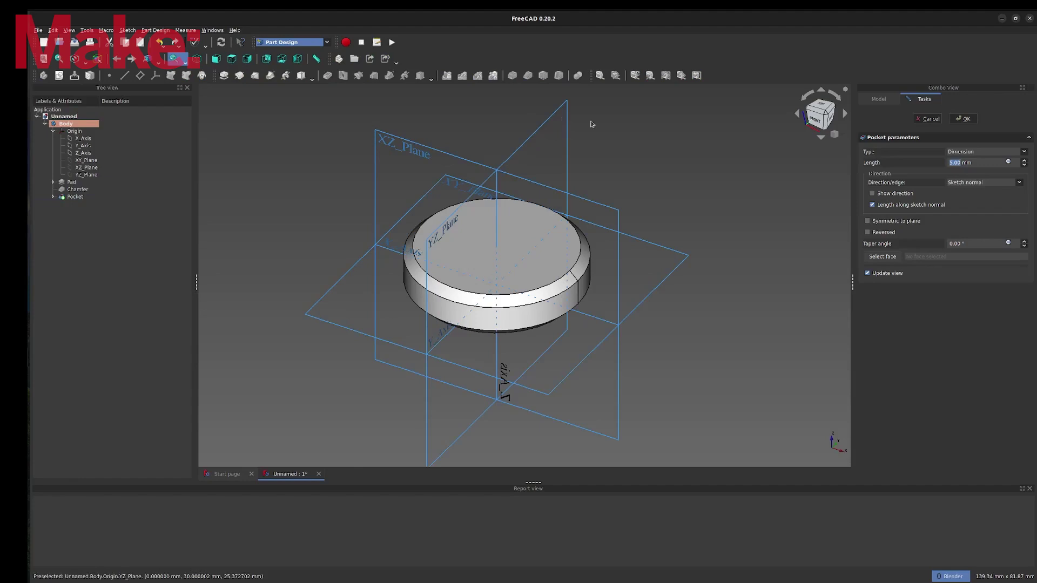
{"action": "left_click", "coordinate": [951, 153]}
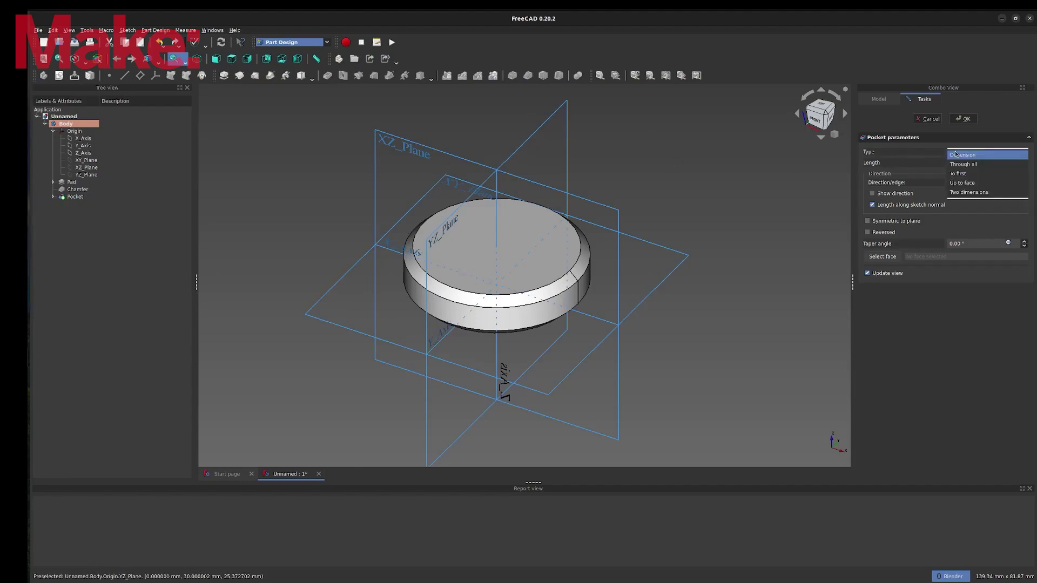
{"action": "left_click", "coordinate": [954, 164]}
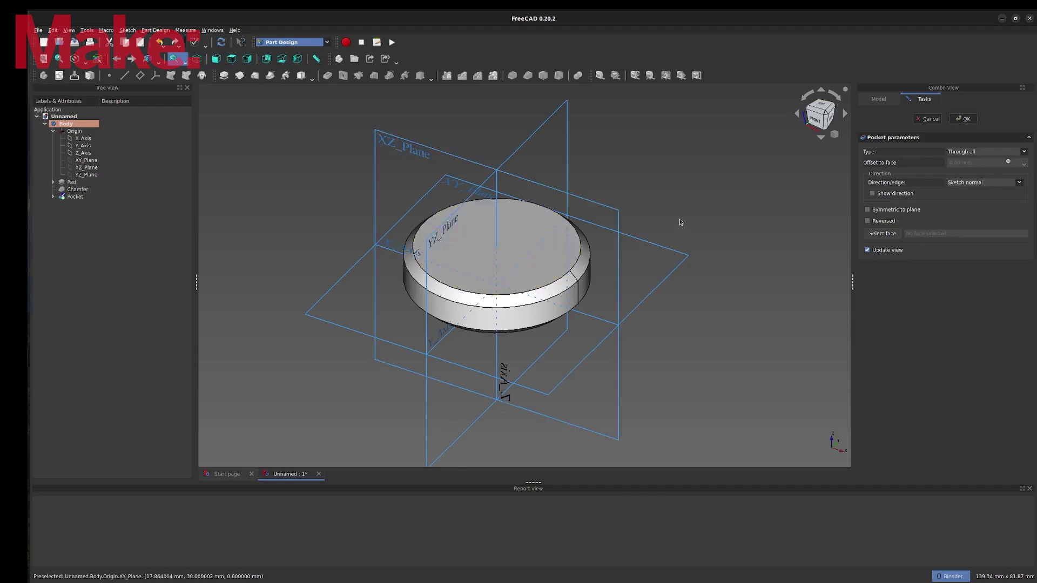
{"action": "left_click", "coordinate": [888, 223]}
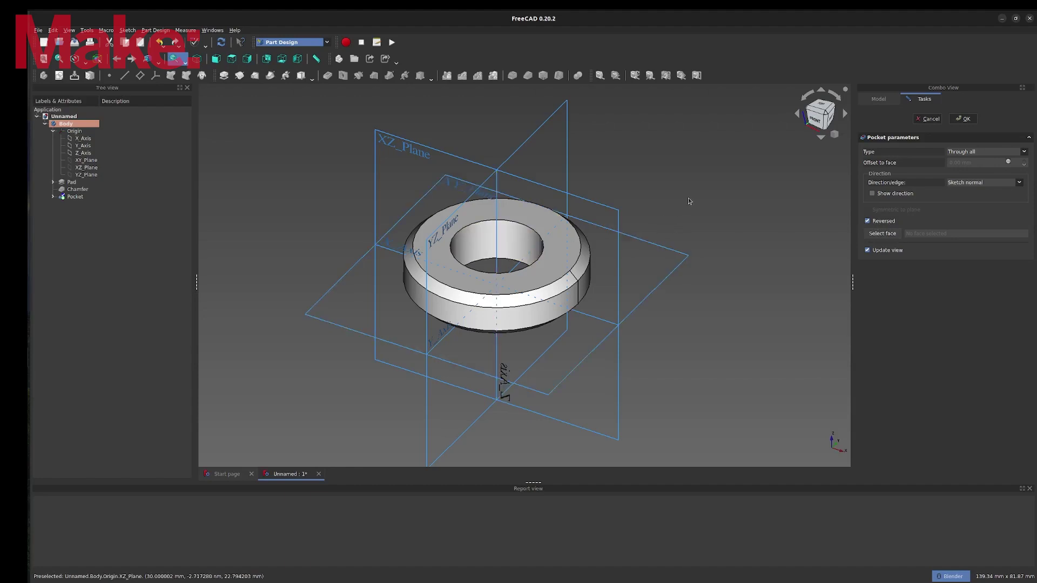
{"action": "left_click", "coordinate": [961, 119]}
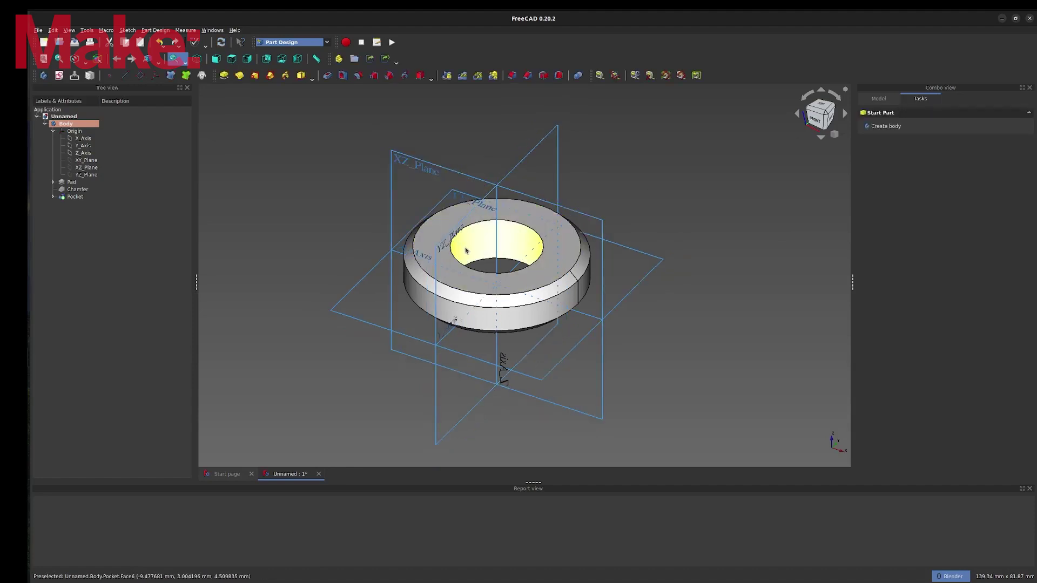
- Chamfer both circular edges of the 20 mm hole with an equal distance of 4 mm
{"action": "scroll", "coordinate": [466, 250], "scroll_direction": "up", "scroll_amount": 2}
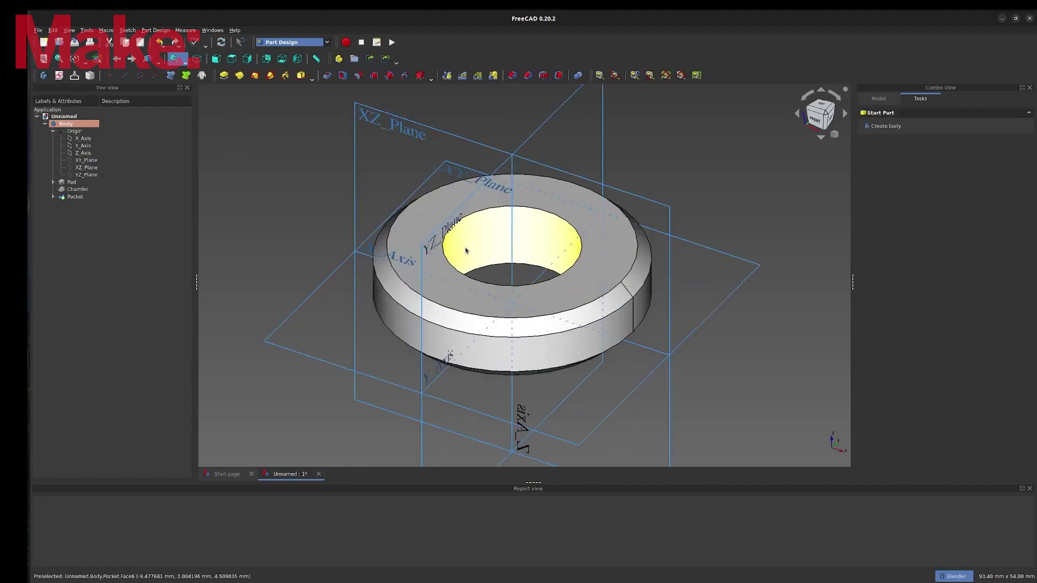
{"action": "left_click", "coordinate": [520, 267]}
{"action": "left_click", "coordinate": [533, 208], "text": "ctrl"}
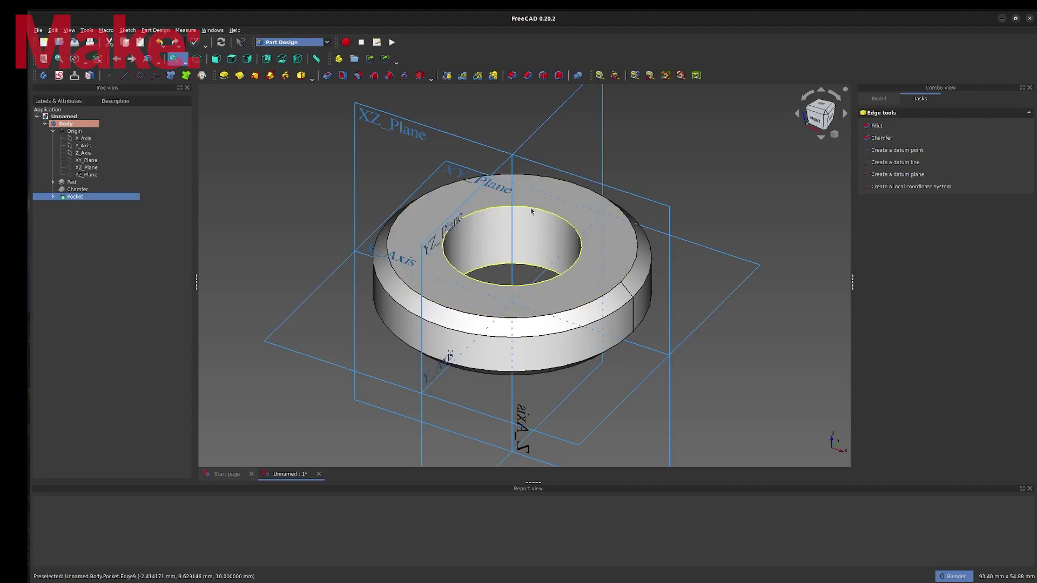
{"action": "left_click", "coordinate": [528, 75]}
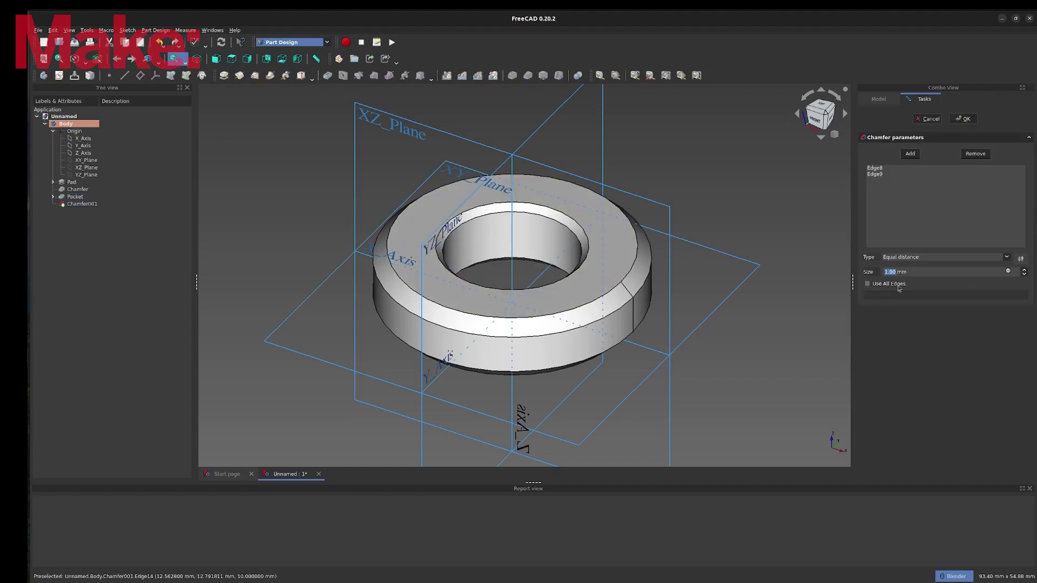
{"action": "type", "text": "4"}
{"action": "key", "text": "Return"}
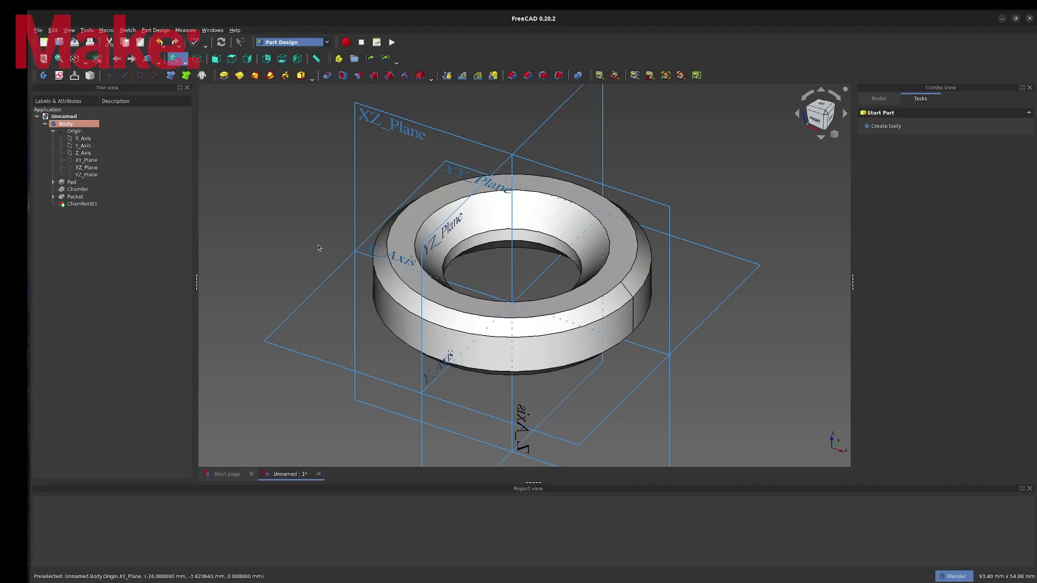
- Create a new body, hide the ring body's origin and show the new body's origin planes
{"action": "left_click", "coordinate": [44, 77]}
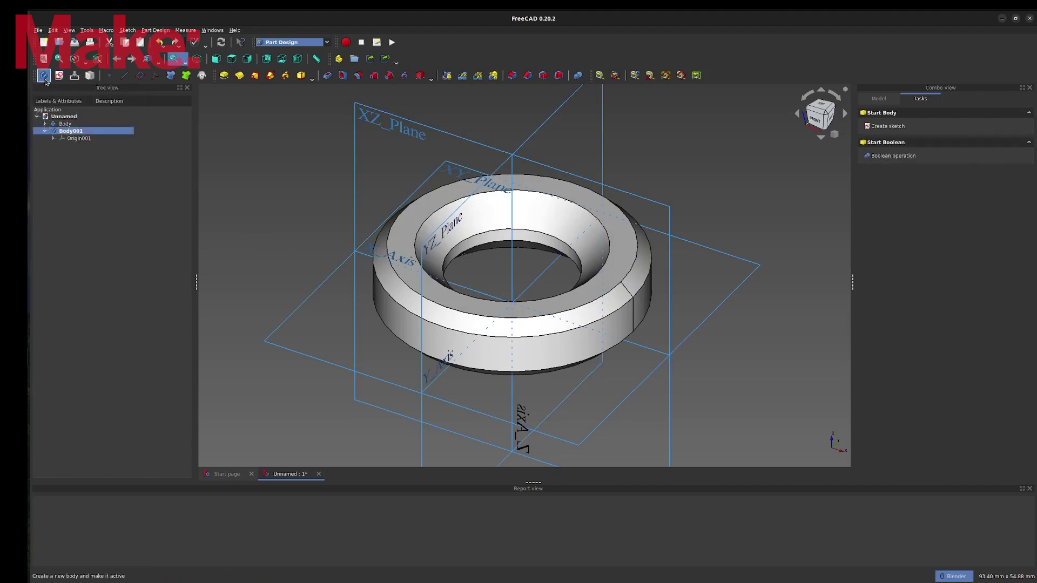
{"action": "left_click", "coordinate": [46, 125]}
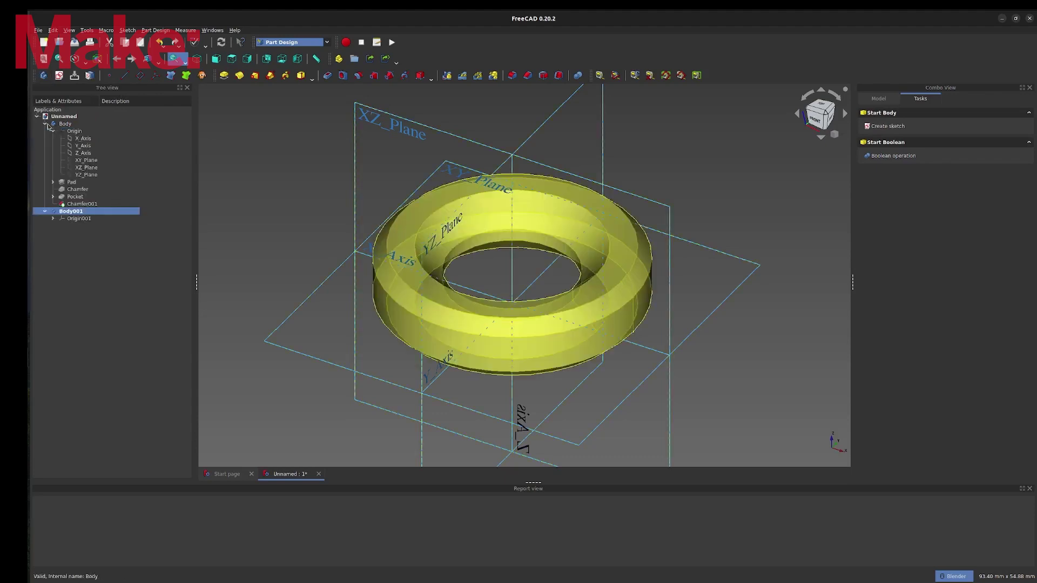
{"action": "left_click", "coordinate": [75, 133]}
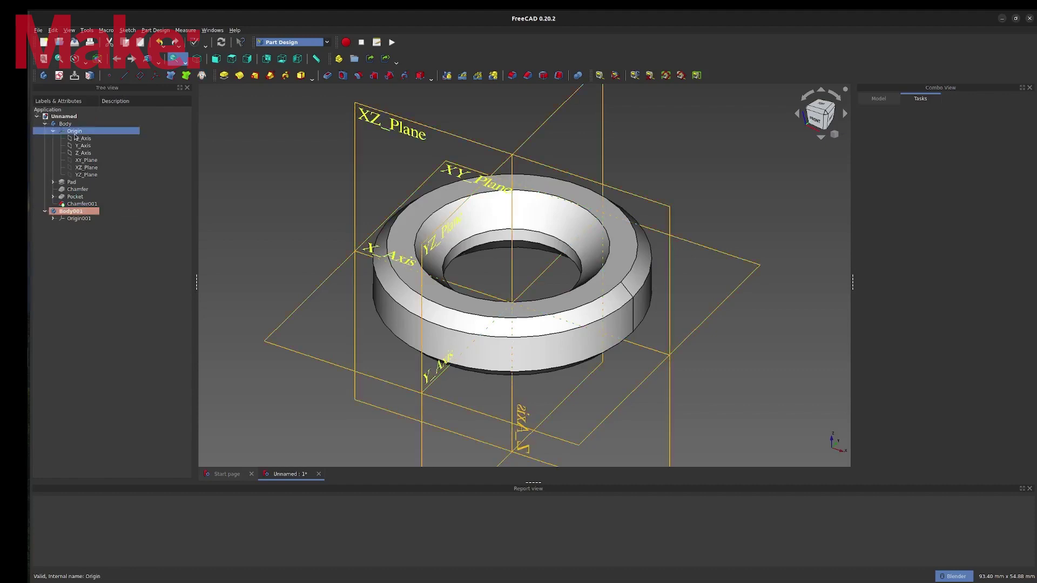
{"action": "key", "text": "space"}
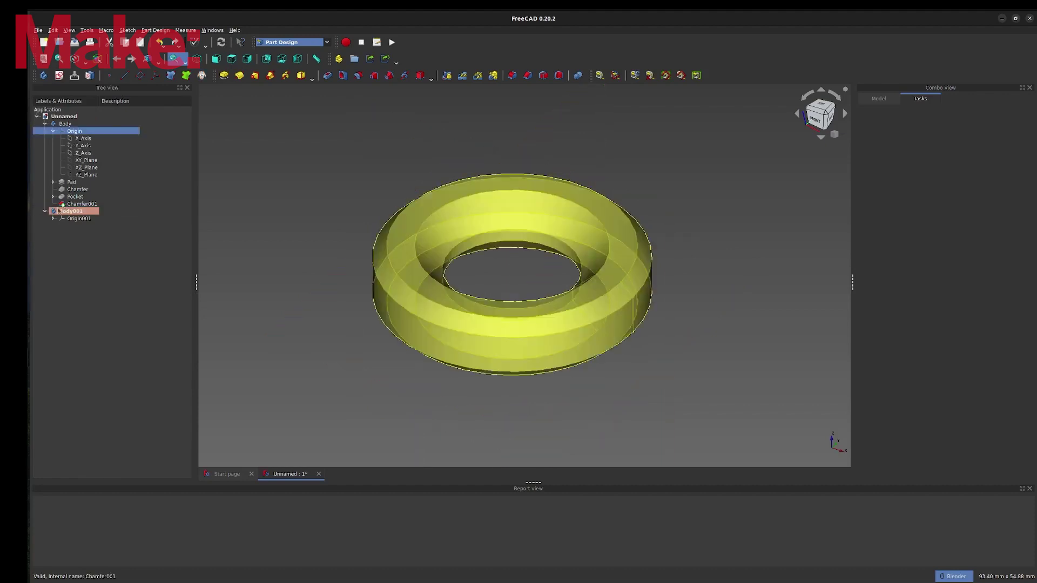
{"action": "left_click", "coordinate": [69, 219]}
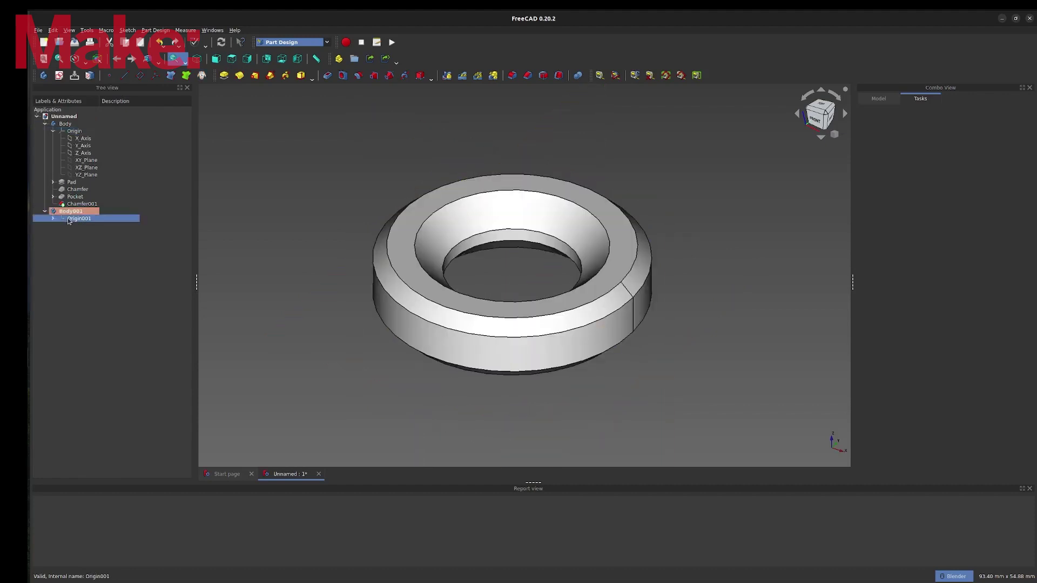
{"action": "key", "text": "space"}
{"action": "scroll", "coordinate": [335, 255], "scroll_direction": "down", "scroll_amount": 3}
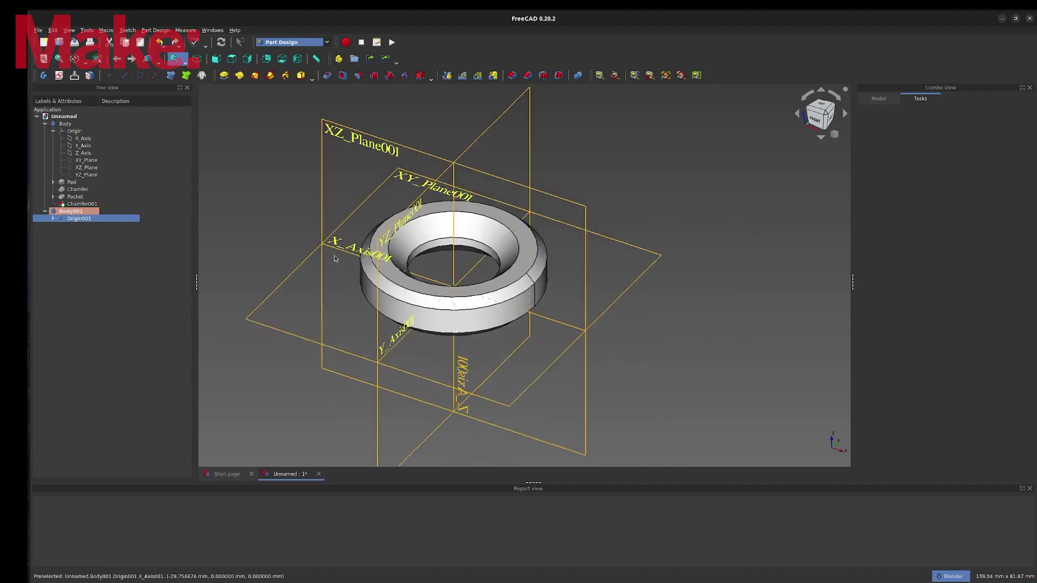
{"action": "left_click", "coordinate": [52, 219]}
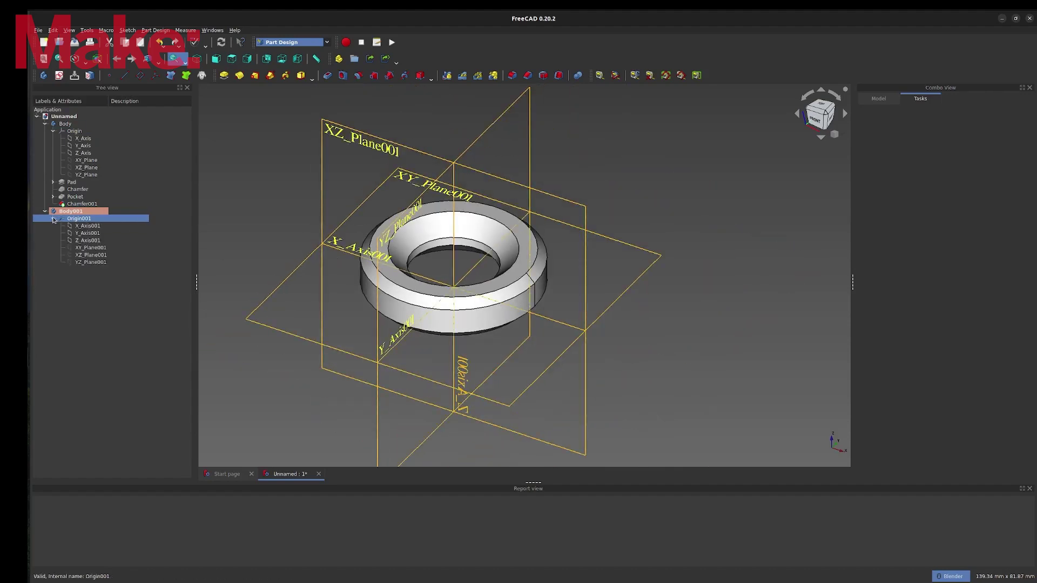
{"action": "left_click", "coordinate": [227, 214]}
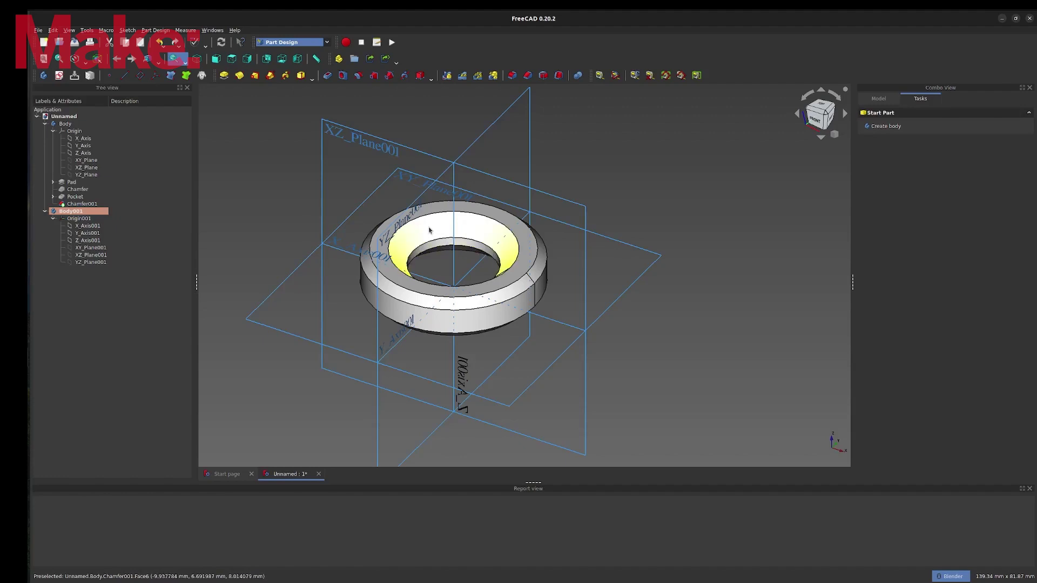
- Create a shape binder in the new body from the two chamfer faces inside the ring's hole
{"action": "left_click", "coordinate": [421, 233]}
{"action": "mouse_move", "coordinate": [448, 263]}
{"action": "middle_mouse_down"}
{"action": "mouse_move", "coordinate": [452, 208]}
{"action": "mouse_move", "coordinate": [496, 297]}
{"action": "middle_mouse_up"}
{"action": "left_click", "coordinate": [497, 298]}
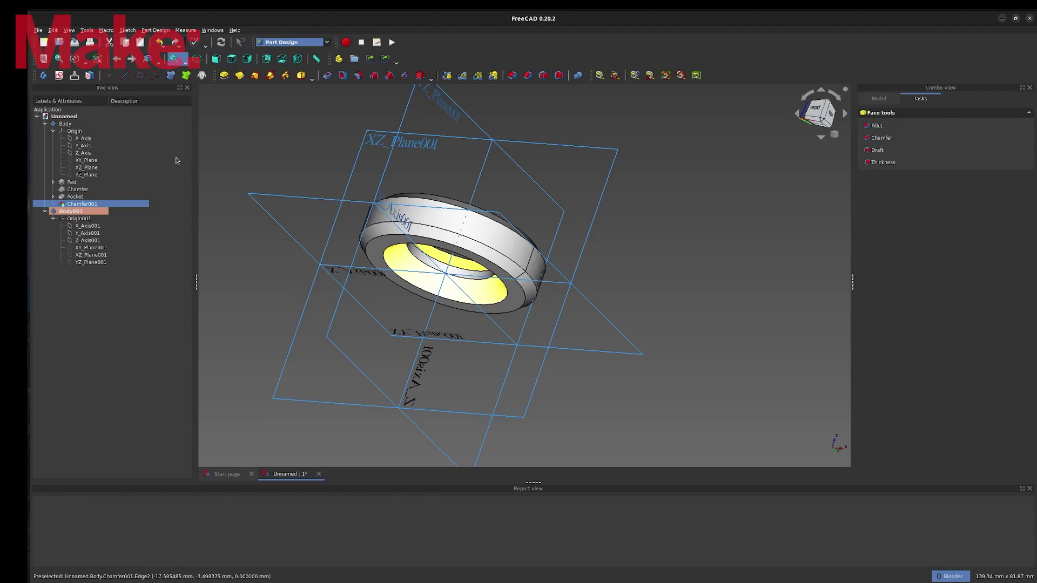
{"action": "left_click", "coordinate": [186, 76]}
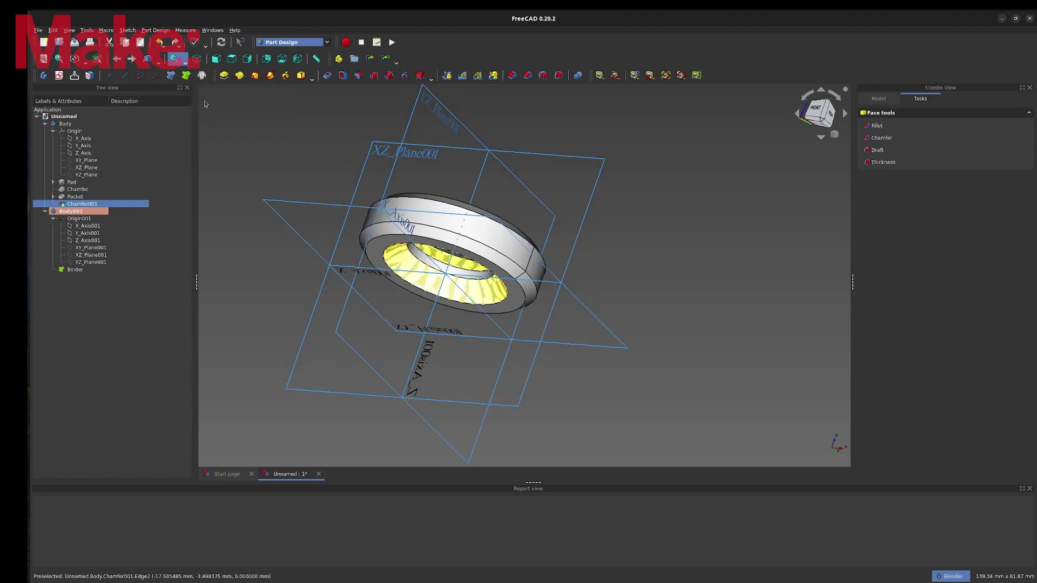
{"action": "middle_click_drag", "start_coordinate": [294, 140], "coordinate": [281, 161]}
{"action": "middle_click_drag", "start_coordinate": [460, 134], "coordinate": [447, 248]}
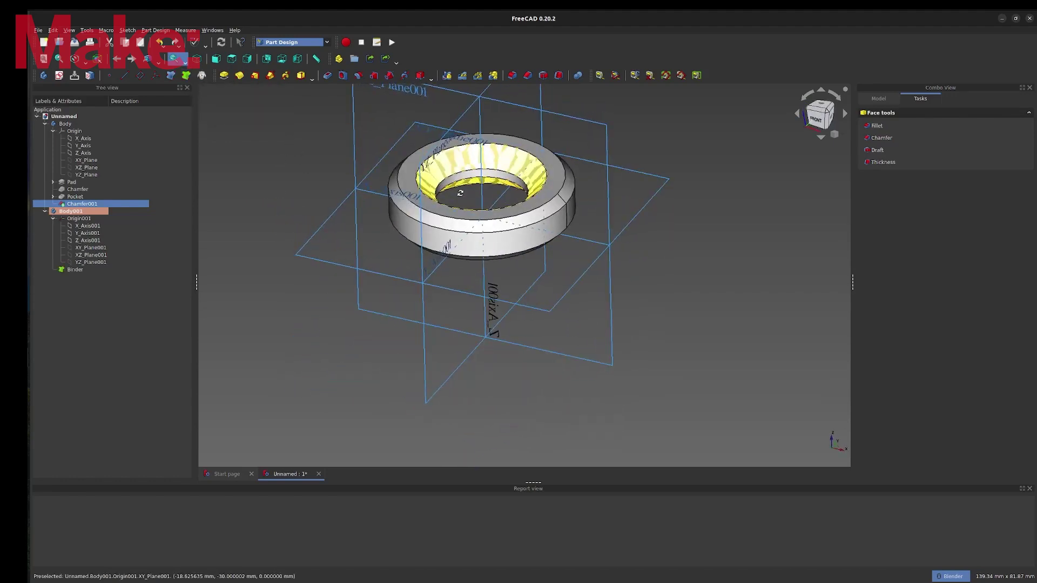
- Hide the ring body and start a sketch on the new body's XZ plane
{"action": "left_click", "coordinate": [76, 270]}
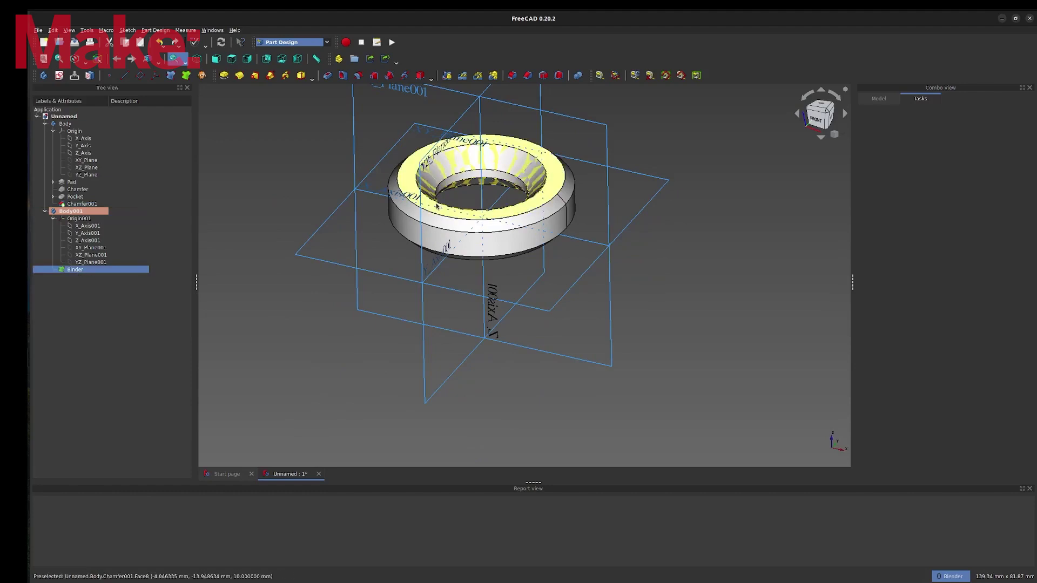
{"action": "scroll", "coordinate": [454, 138], "scroll_direction": "up", "scroll_amount": 3}
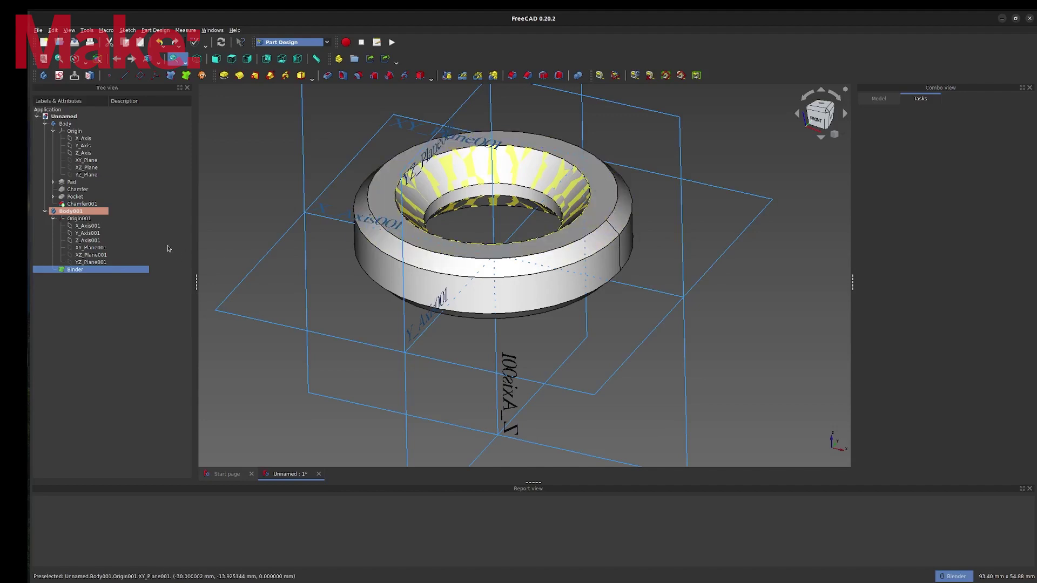
{"action": "left_click", "coordinate": [70, 125]}
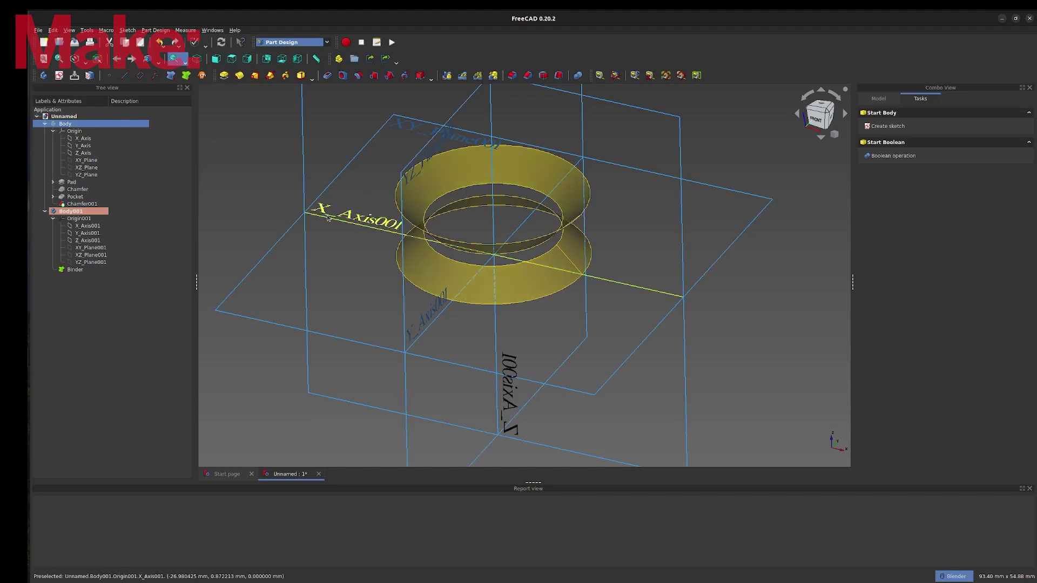
{"action": "middle_click_drag", "start_coordinate": [435, 174], "coordinate": [455, 247], "text": "shift"}
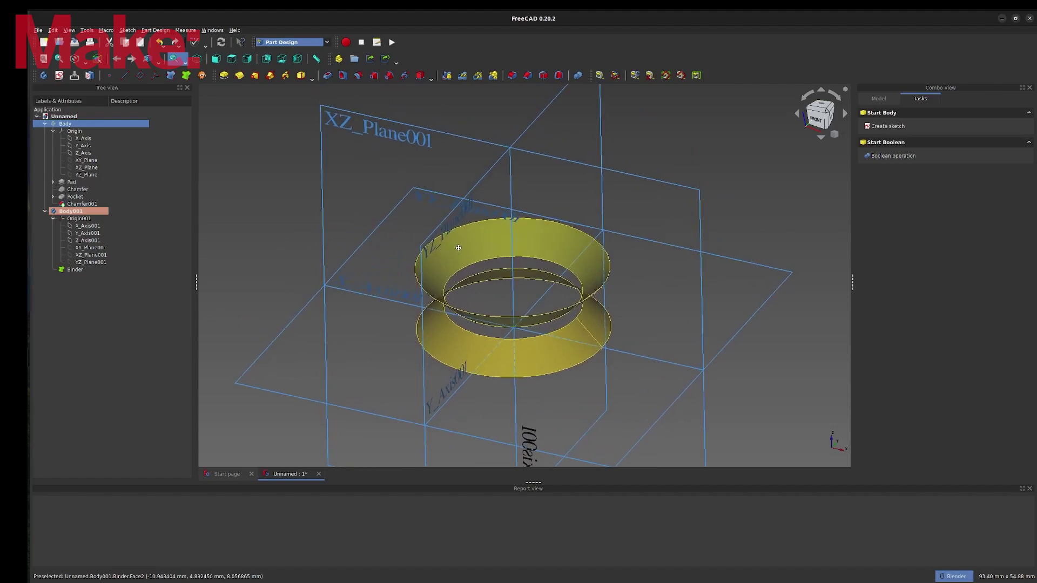
{"action": "left_click", "coordinate": [404, 130]}
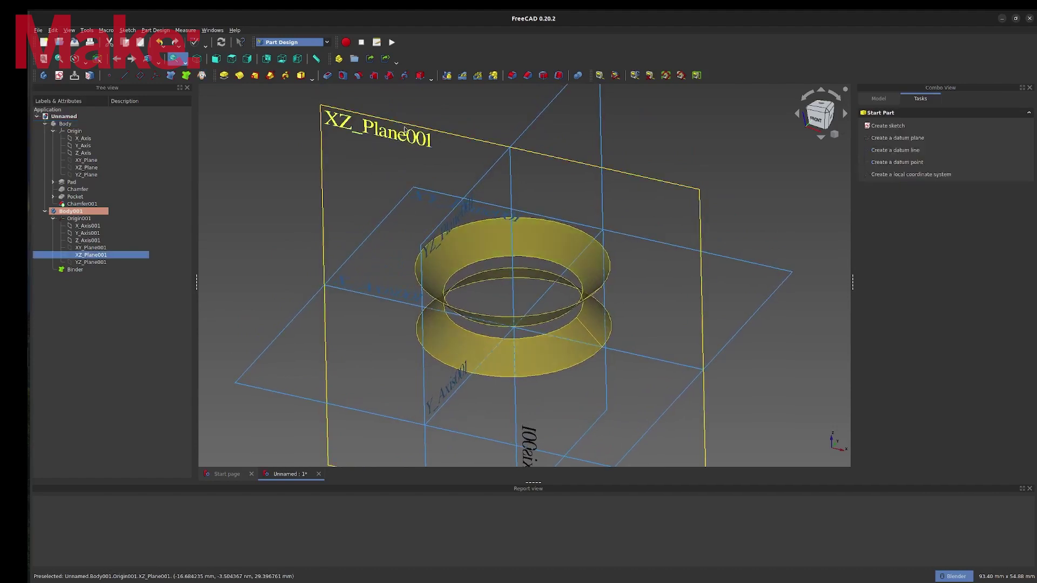
{"action": "left_click", "coordinate": [59, 75]}
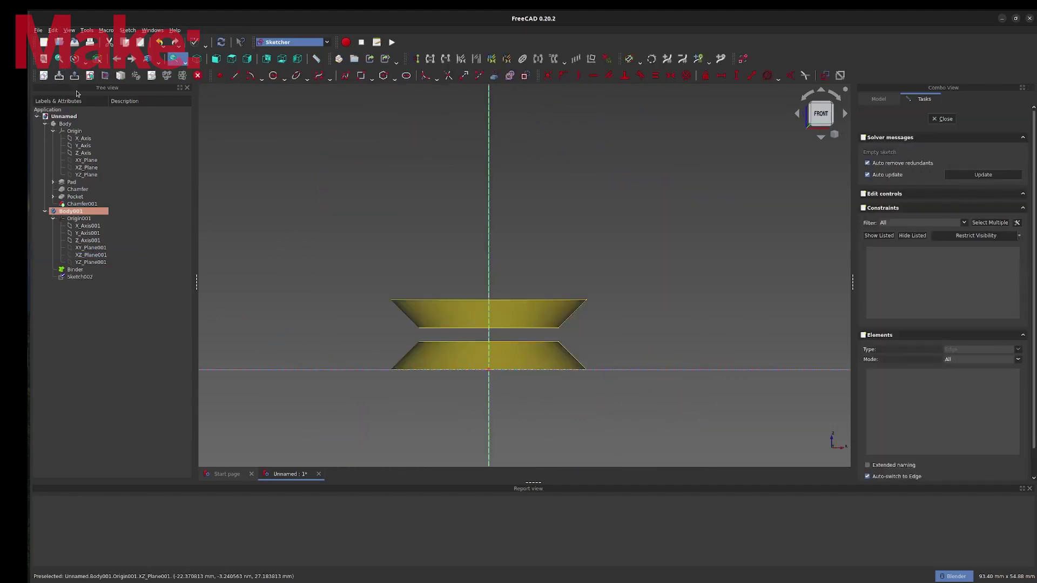
- Link the four circular edges of the shape binder into the sketch as external geometry
{"action": "scroll", "coordinate": [442, 381], "scroll_direction": "up", "scroll_amount": 2}
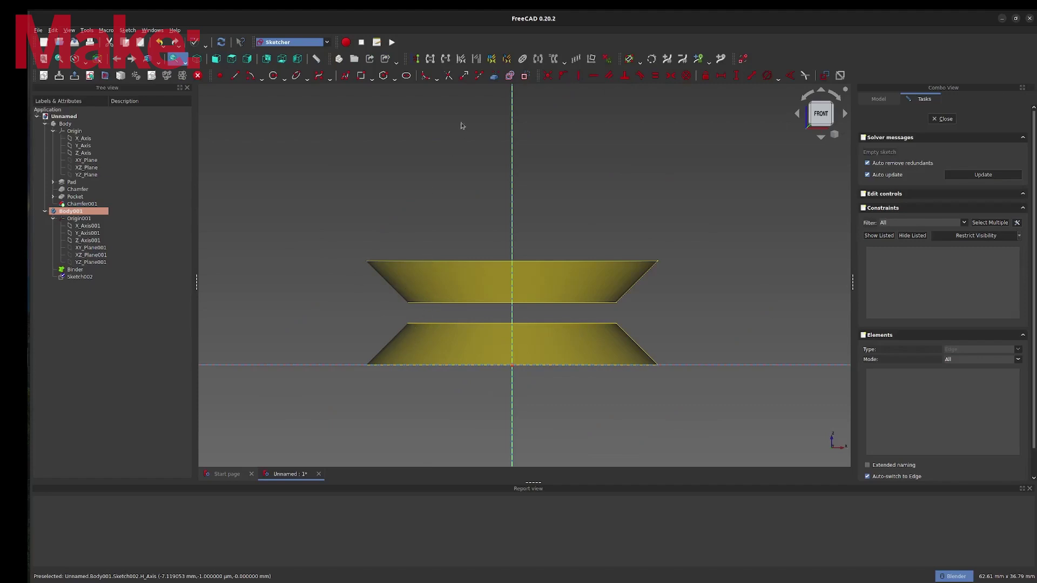
{"action": "left_click", "coordinate": [495, 77]}
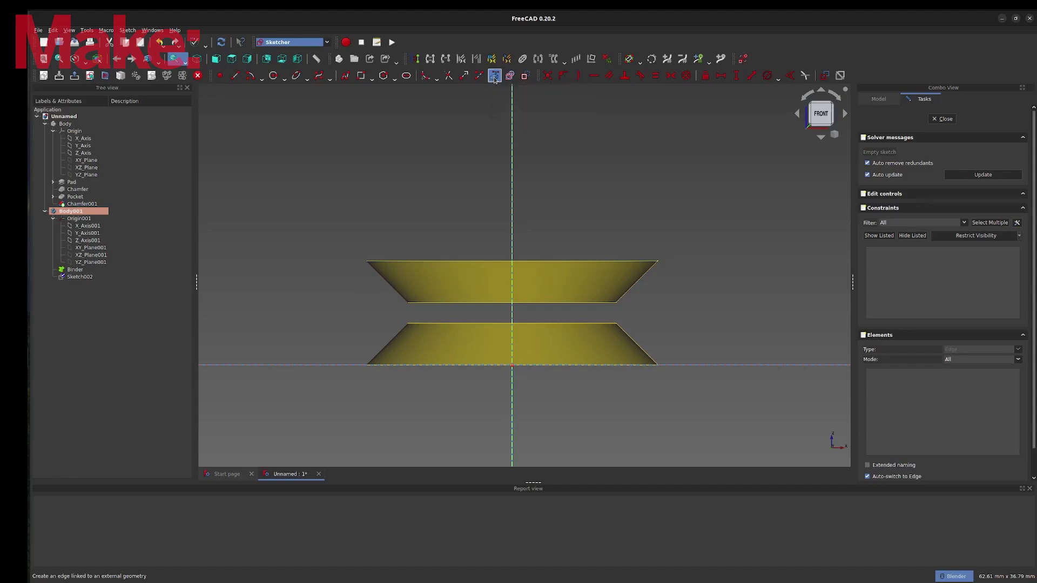
{"action": "middle_click_drag", "start_coordinate": [434, 262], "coordinate": [434, 243]}
{"action": "left_click", "coordinate": [434, 246]}
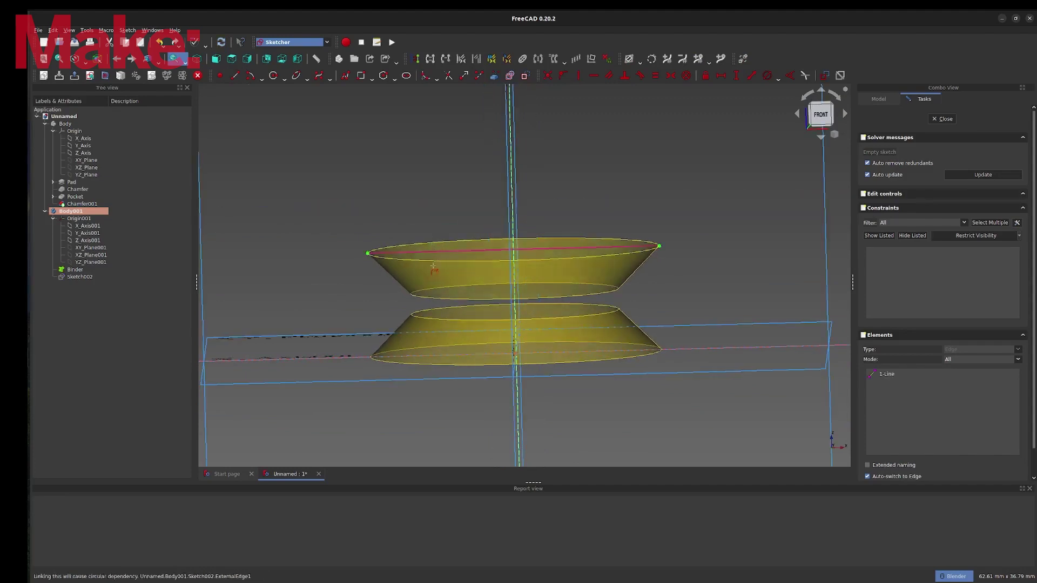
{"action": "left_click", "coordinate": [434, 299]}
{"action": "left_click", "coordinate": [434, 320]}
{"action": "left_click", "coordinate": [433, 319]}
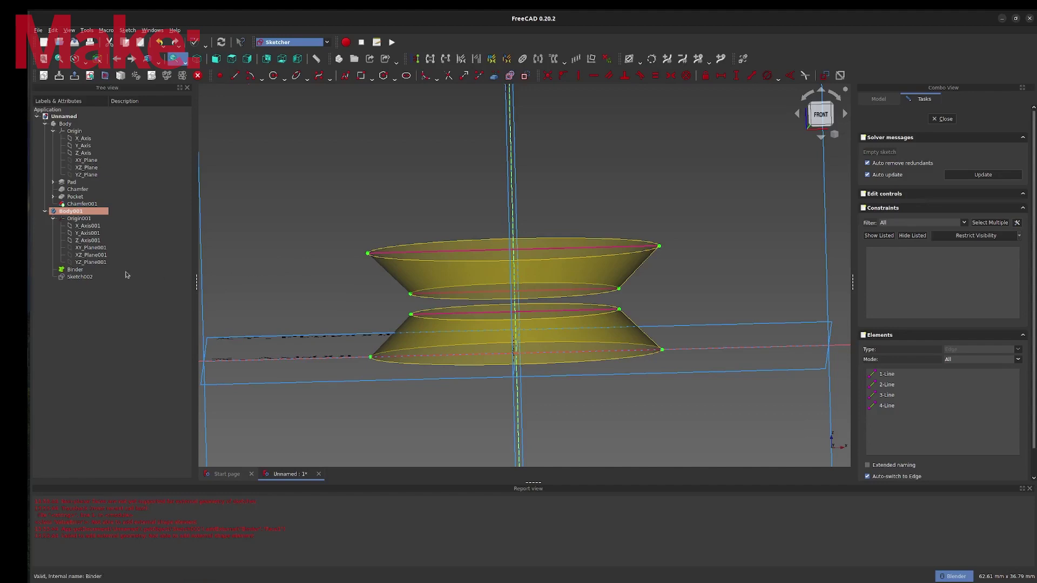
- Hide the shape binder and align the view square to the sketch plane
{"action": "left_click", "coordinate": [74, 269]}
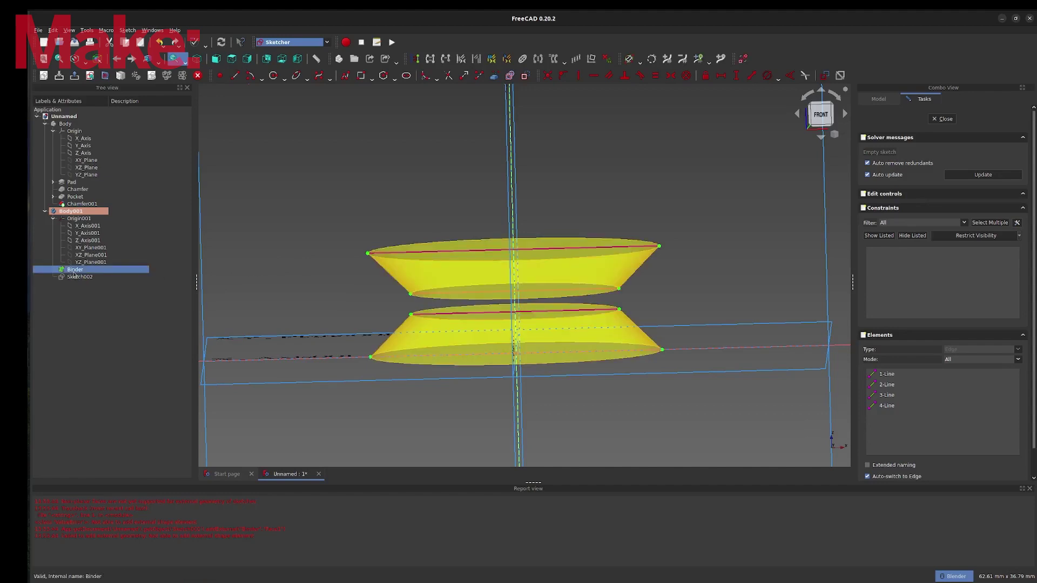
{"action": "key", "text": "space"}
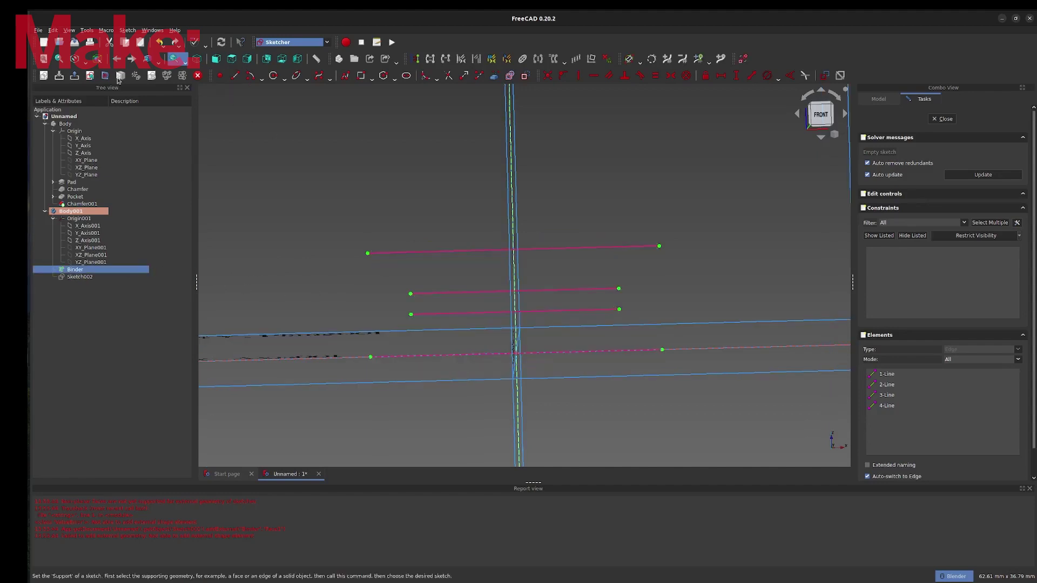
{"action": "left_click", "coordinate": [90, 76]}
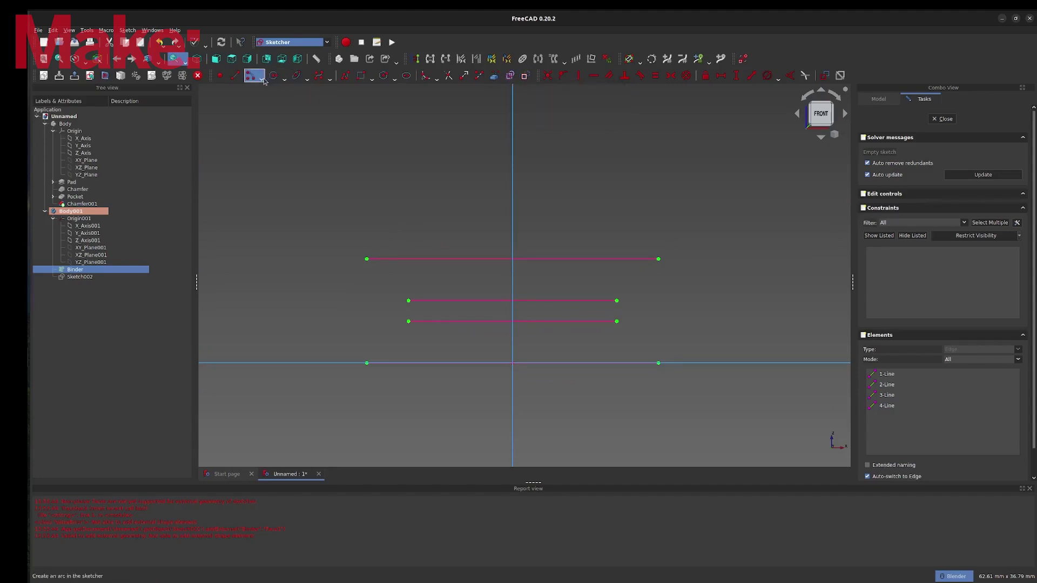
- Draw a construction polyline through the four end points on the negative X side of the external lines, tracing the ring's inner profile
{"action": "left_click", "coordinate": [345, 75]}
{"action": "left_click", "coordinate": [367, 259]}
{"action": "left_click", "coordinate": [408, 300]}
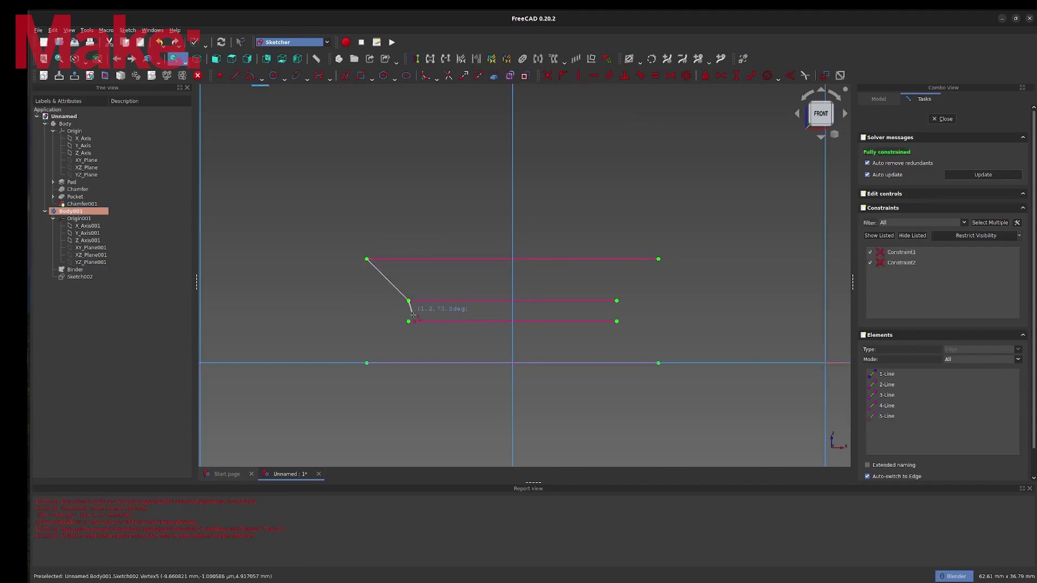
{"action": "left_click", "coordinate": [408, 322]}
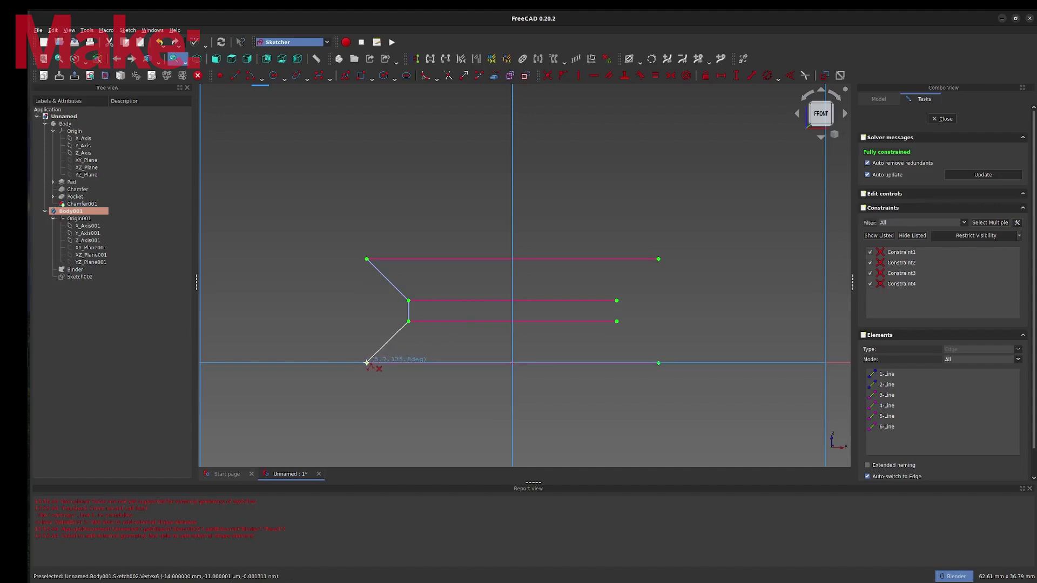
{"action": "left_click", "coordinate": [368, 363]}
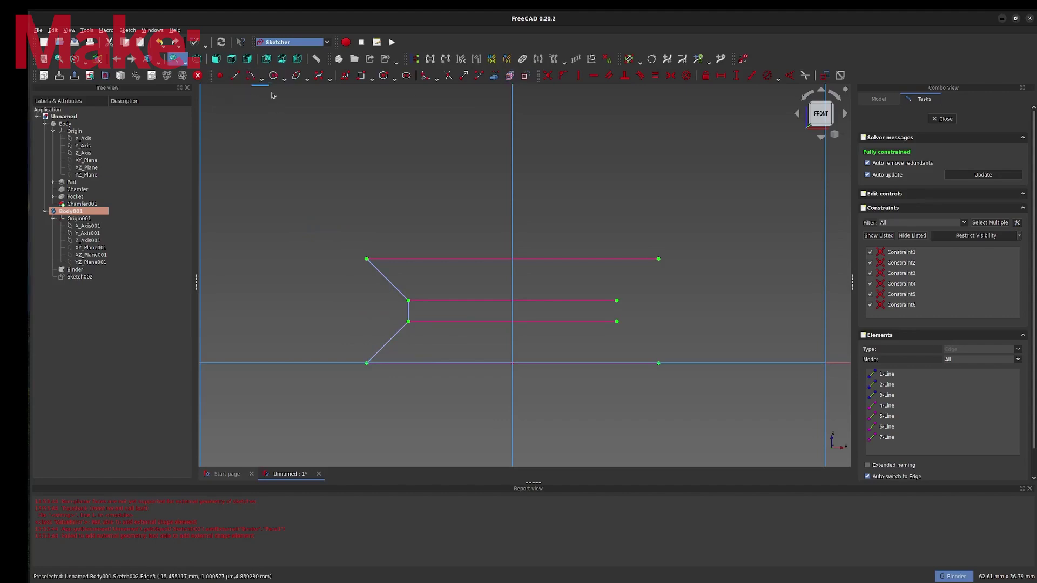
- Draw a closed polyline between the construction profile and the vertical axis, with two slanted lines, a vertical inner line and horizontal ends
{"action": "left_click", "coordinate": [346, 77]}
{"action": "left_click", "coordinate": [401, 260]}
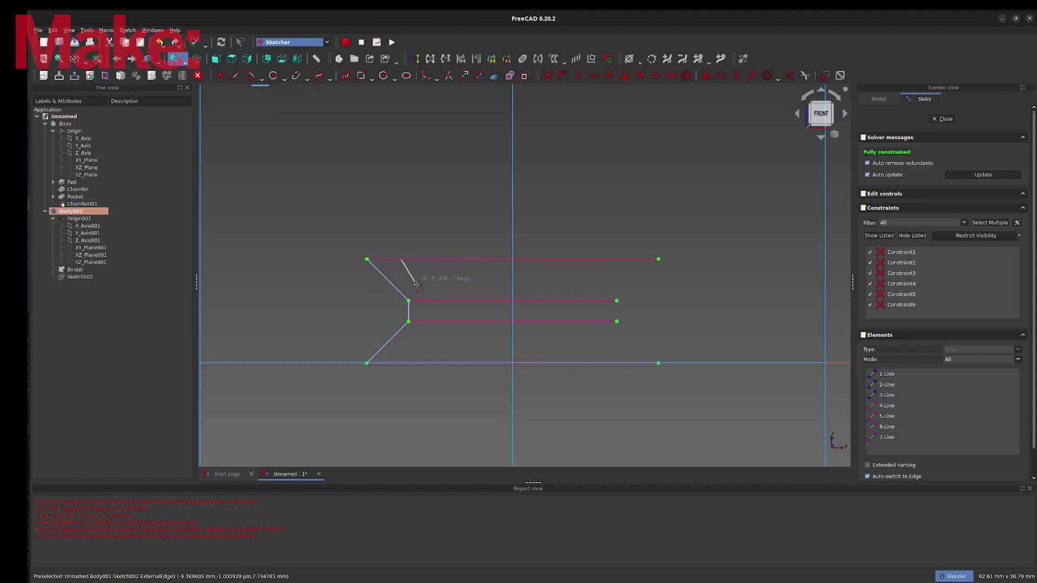
{"action": "left_click", "coordinate": [427, 292]}
{"action": "left_click", "coordinate": [428, 328]}
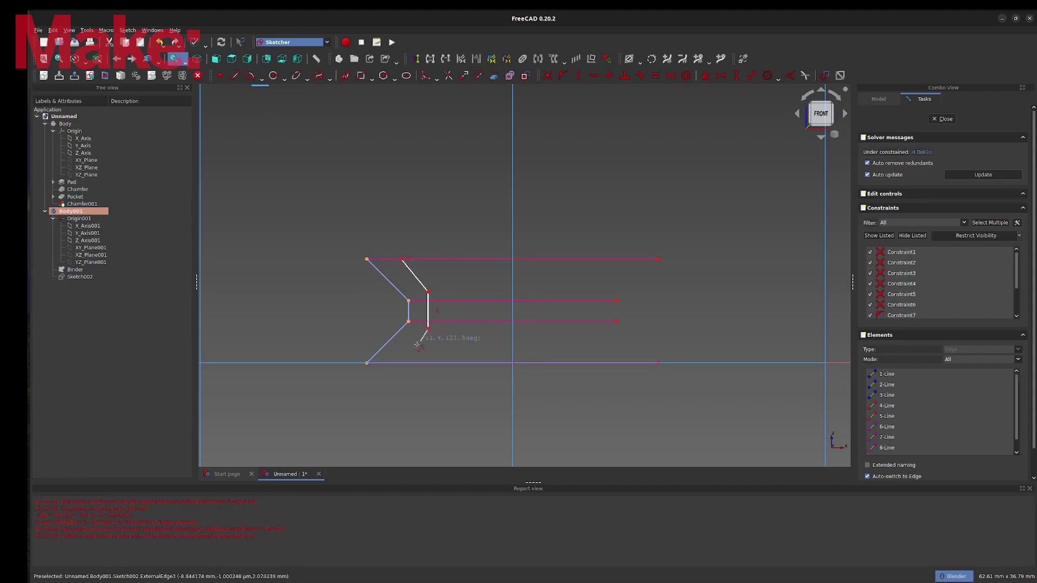
{"action": "left_click", "coordinate": [399, 363]}
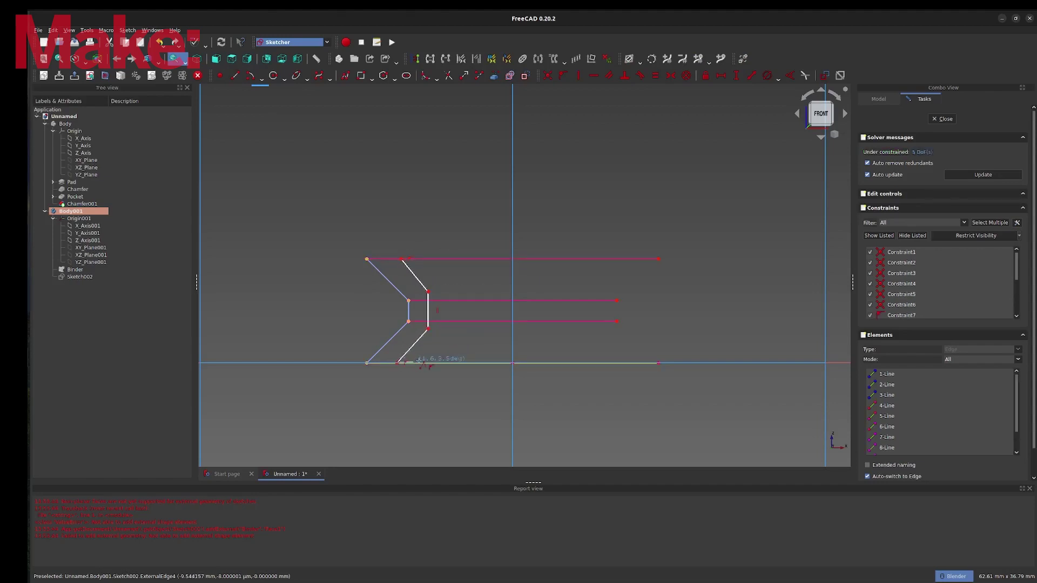
{"action": "left_click", "coordinate": [512, 363]}
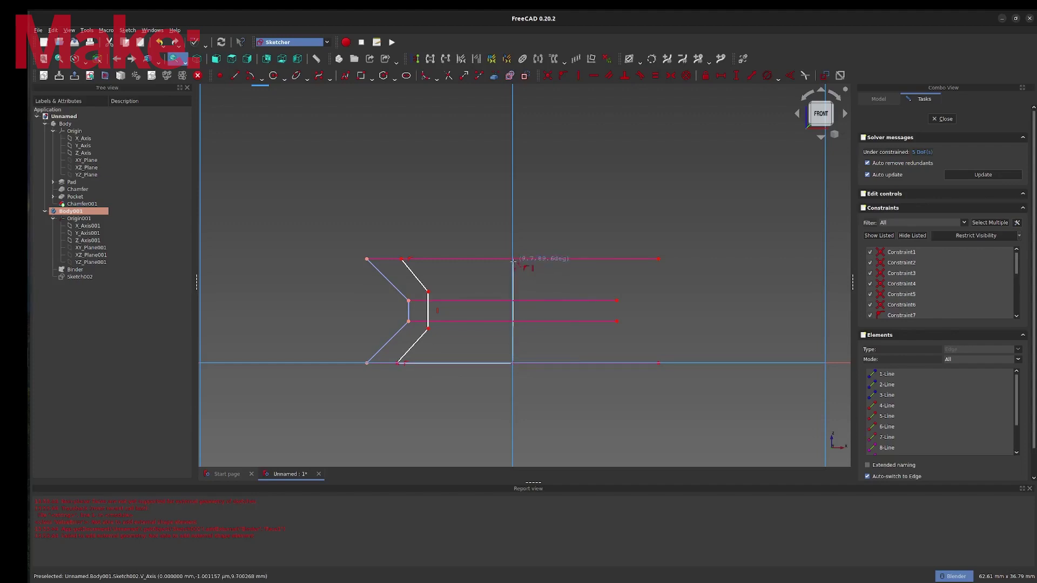
{"action": "left_click", "coordinate": [513, 259]}
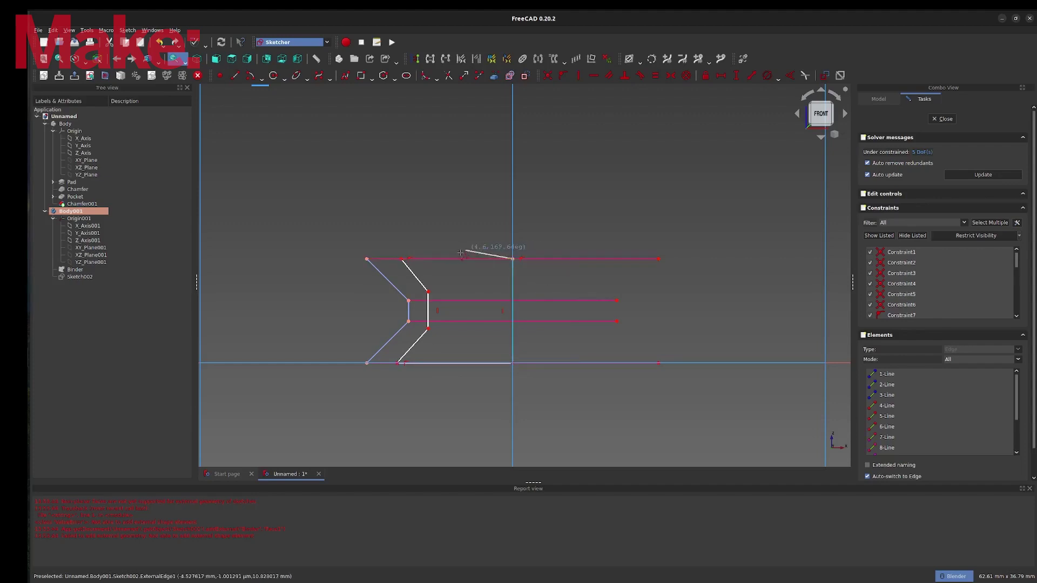
{"action": "left_click", "coordinate": [402, 260]}
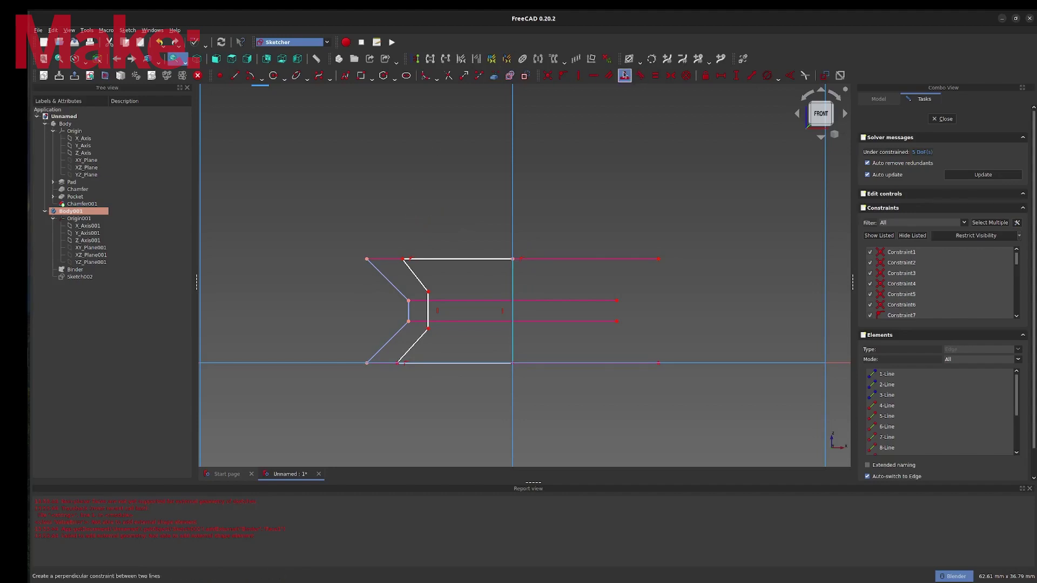
- Constrain both slanted lines of the new profile parallel to the matching slanted construction lines
{"action": "left_click", "coordinate": [426, 286]}
{"action": "left_click", "coordinate": [397, 289]}
{"action": "key", "text": "p"}
{"action": "left_click", "coordinate": [416, 354]}
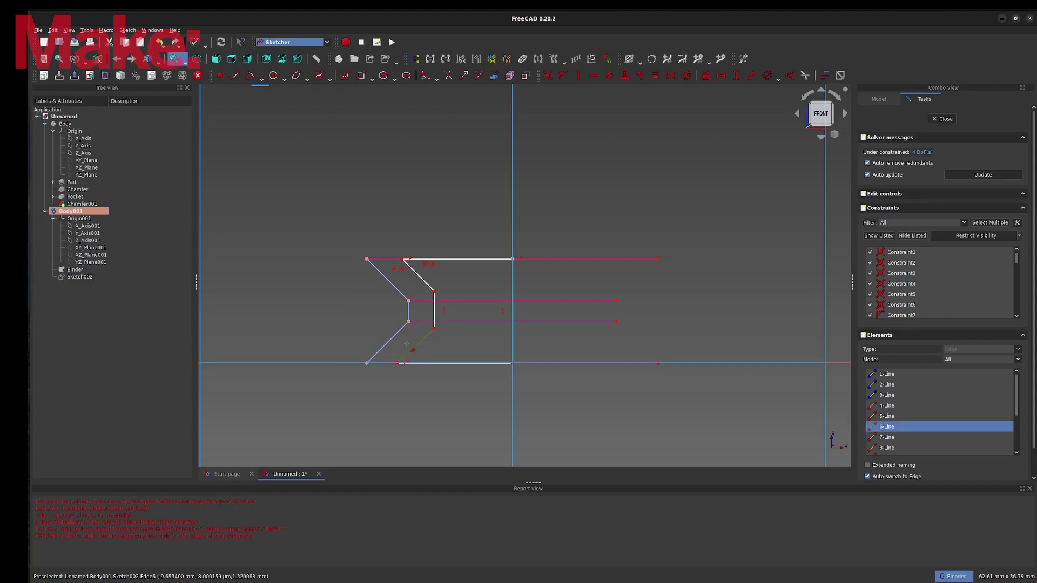
{"action": "left_click", "coordinate": [396, 339]}
{"action": "key", "text": "p"}
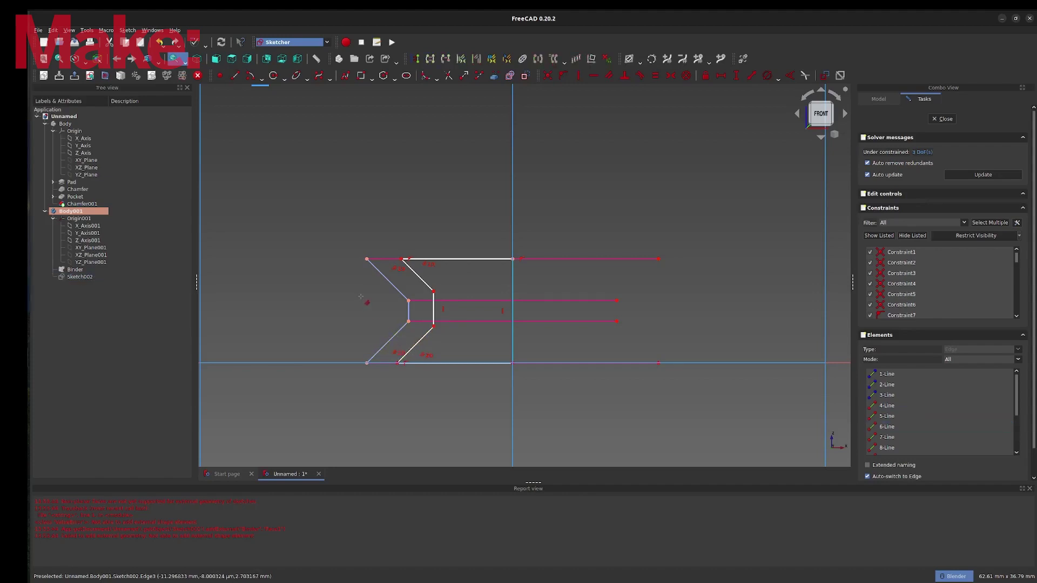
- Draw a construction circle centred on the construction profile's upper inner corner, tangent to the new profile's upper slanted line
{"action": "scroll", "coordinate": [406, 339], "scroll_direction": "up", "scroll_amount": 4}
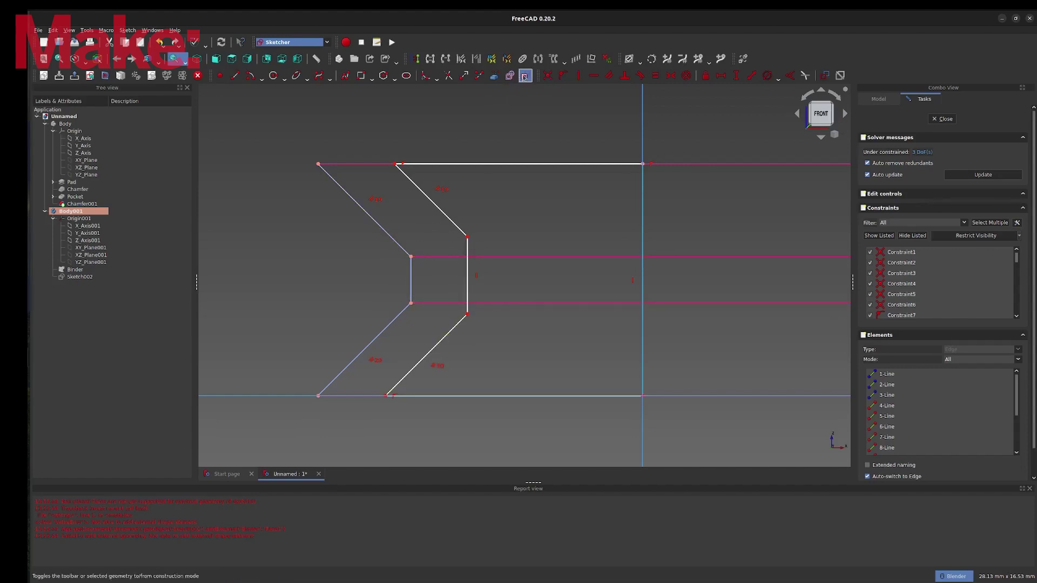
{"action": "left_click", "coordinate": [278, 79]}
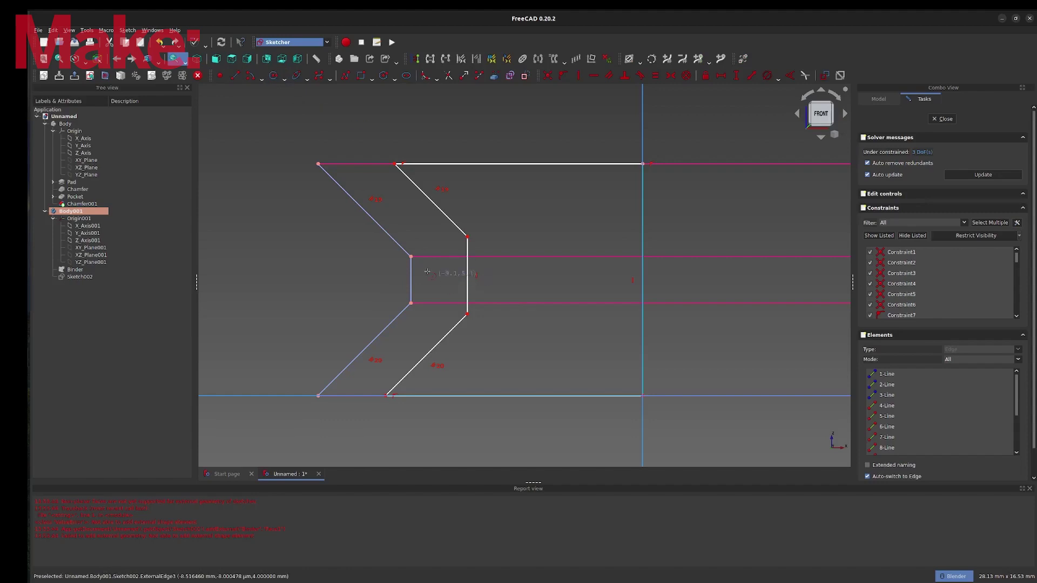
{"action": "left_click", "coordinate": [411, 257]}
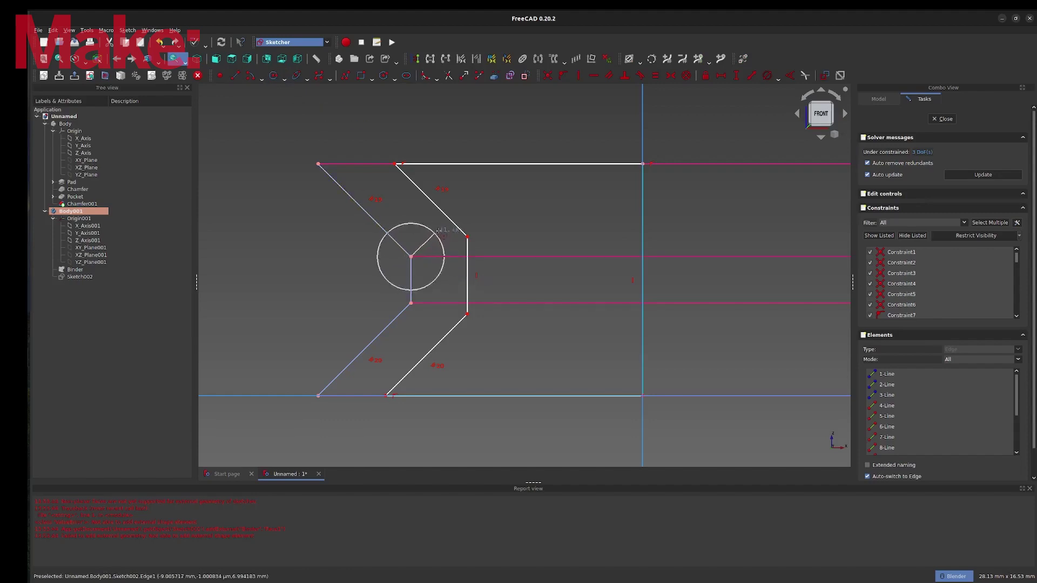
{"action": "left_click", "coordinate": [450, 219]}
{"action": "key", "text": "Escape"}
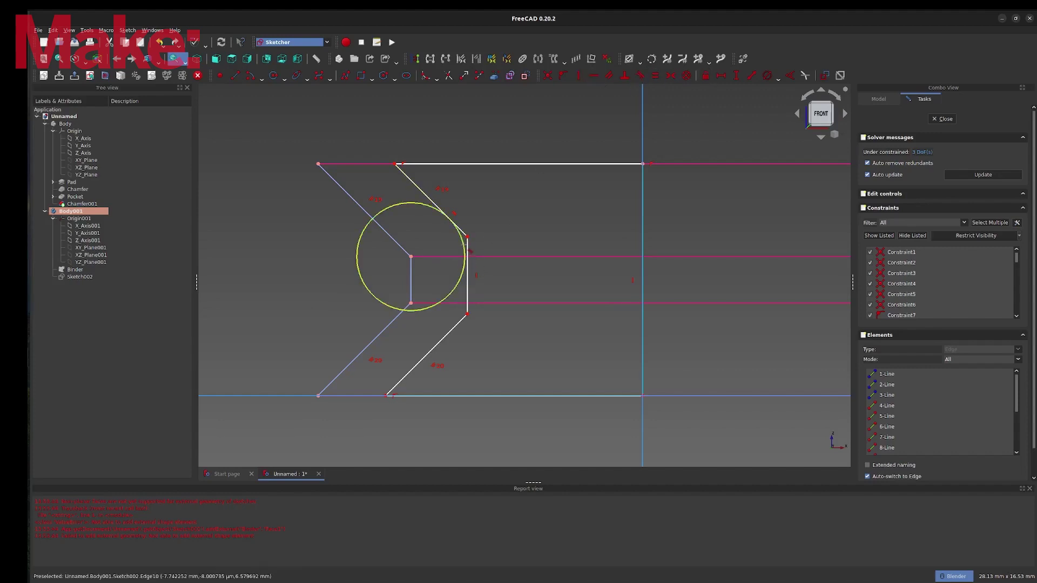
- Make the circle tangent to the profile's short vertical line and move the line's lower end closer to the construction profile
{"action": "left_click", "coordinate": [464, 254]}
{"action": "left_click", "coordinate": [473, 251]}
{"action": "key", "text": "t"}
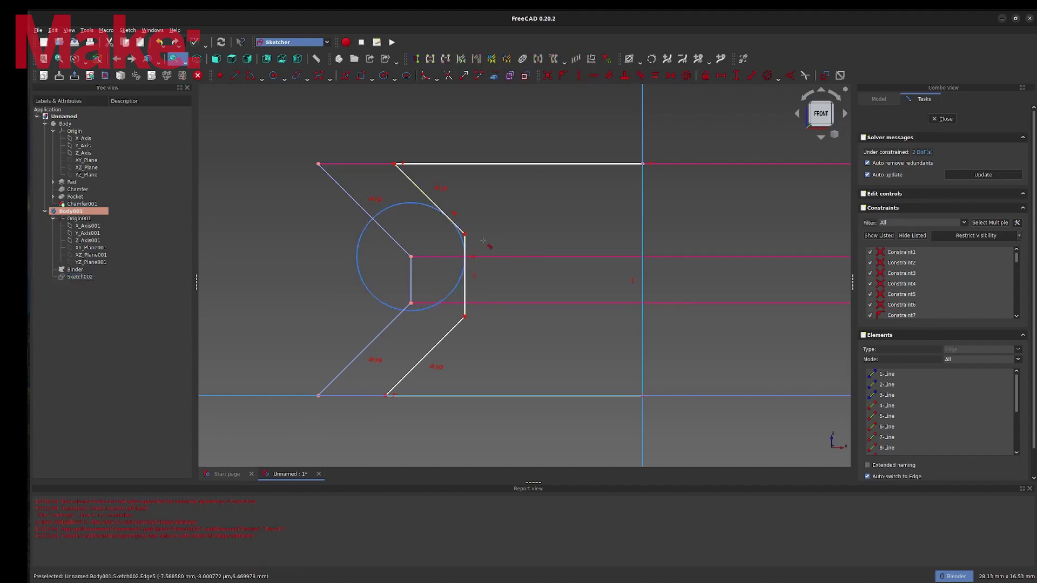
{"action": "left_click_drag", "start_coordinate": [465, 316], "coordinate": [442, 313]}
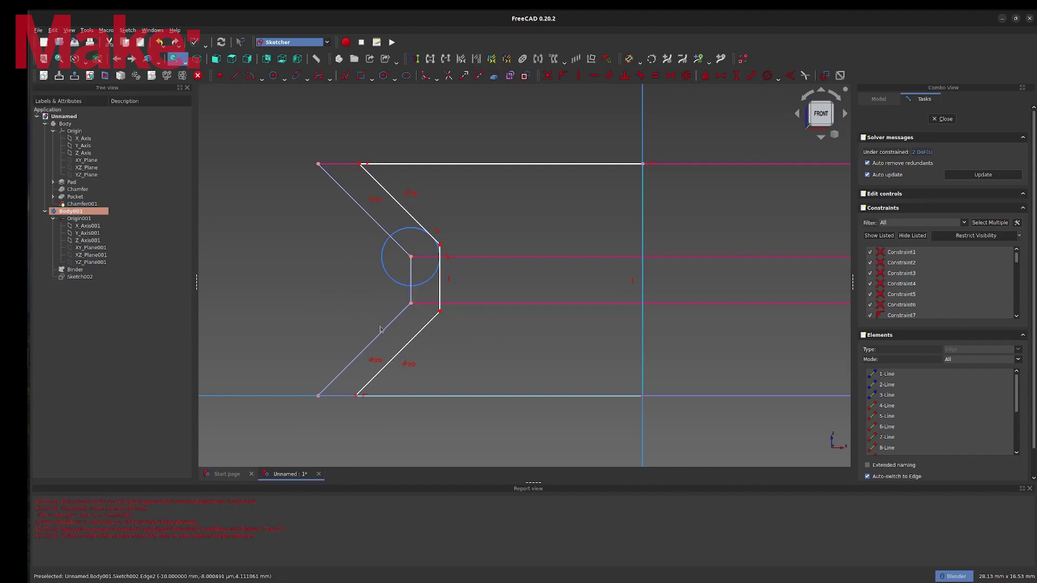
- Align the profile's upper and lower outer corners with a vertical constraint and test the profile by moving its lower inner corner
{"action": "left_click", "coordinate": [356, 397]}
{"action": "left_click", "coordinate": [359, 163]}
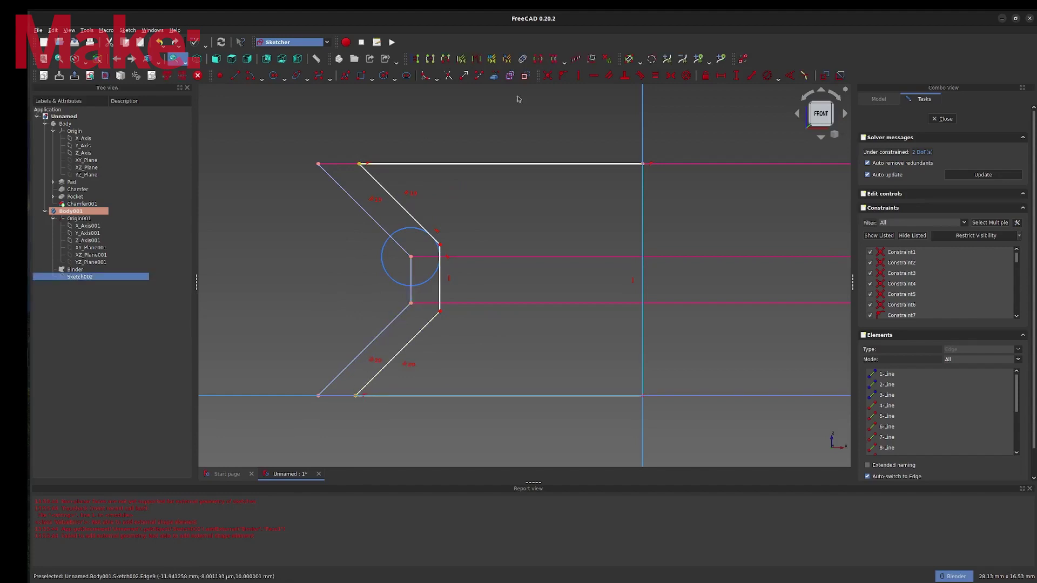
{"action": "left_click", "coordinate": [577, 76]}
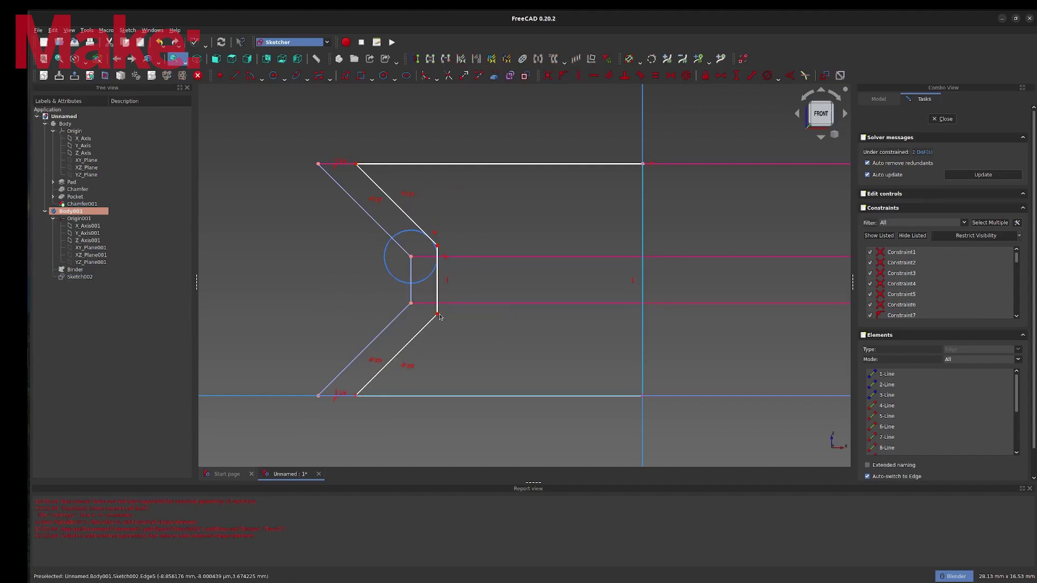
{"action": "mouse_move", "coordinate": [446, 313]}
{"action": "left_mouse_down"}
{"action": "mouse_move", "coordinate": [464, 309]}
{"action": "mouse_move", "coordinate": [421, 308]}
{"action": "mouse_move", "coordinate": [434, 312]}
{"action": "left_mouse_up"}
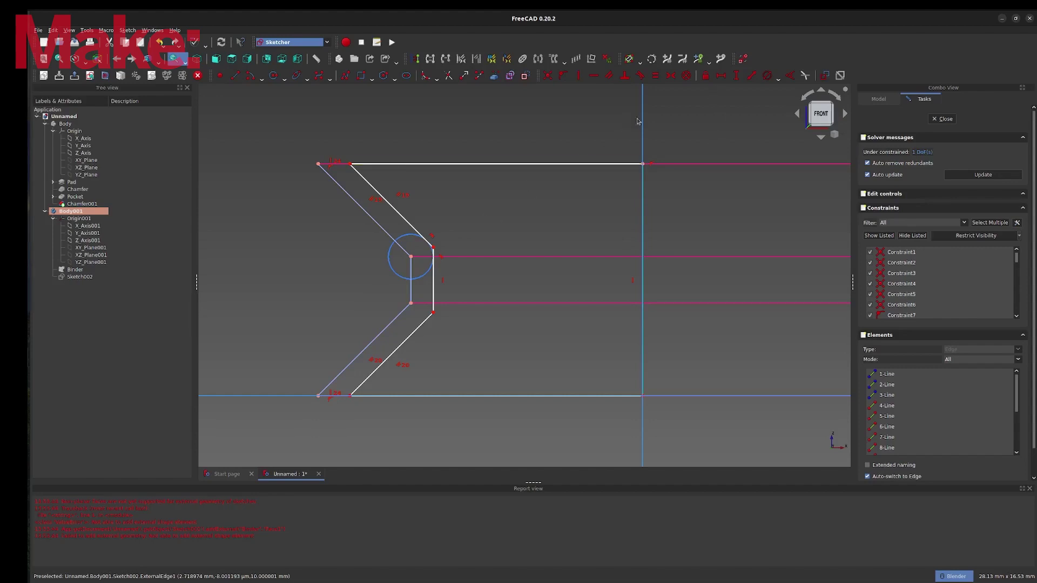
- Constrain the construction circle's radius to 0.2 mm, move its label clear of the profile and close the sketch
{"action": "left_click", "coordinate": [779, 79]}
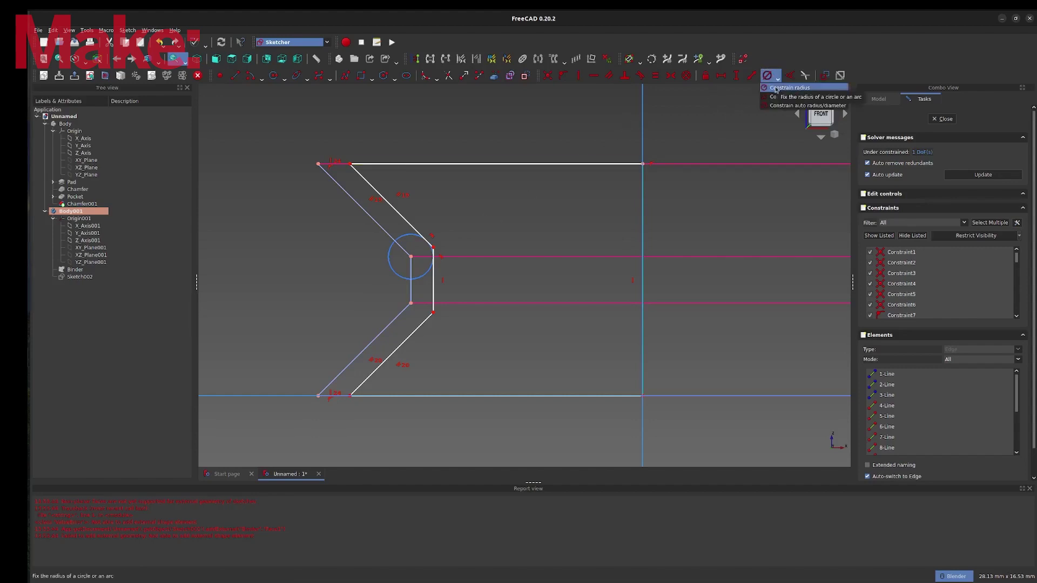
{"action": "left_click", "coordinate": [778, 90]}
{"action": "left_click", "coordinate": [412, 236]}
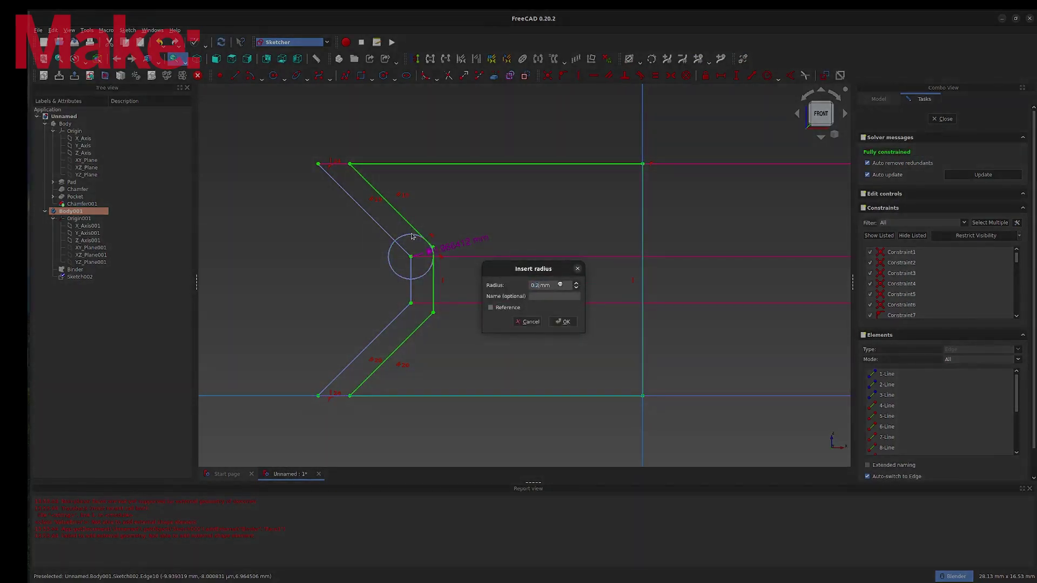
{"action": "type", "text": "0.2"}
{"action": "key", "text": "Return"}
{"action": "left_click_drag", "start_coordinate": [431, 247], "coordinate": [526, 181]}
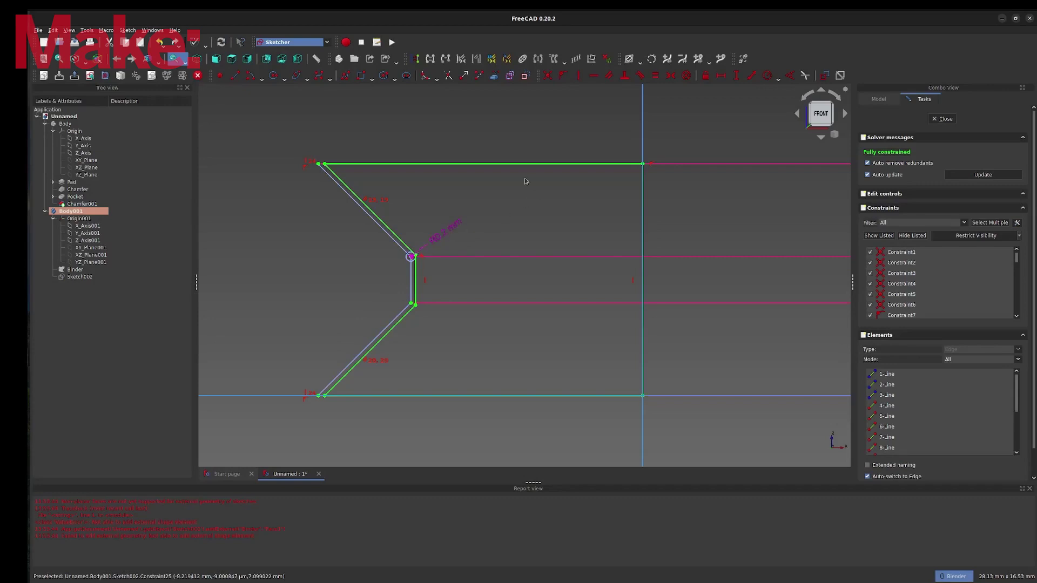
{"action": "left_click", "coordinate": [946, 118]}
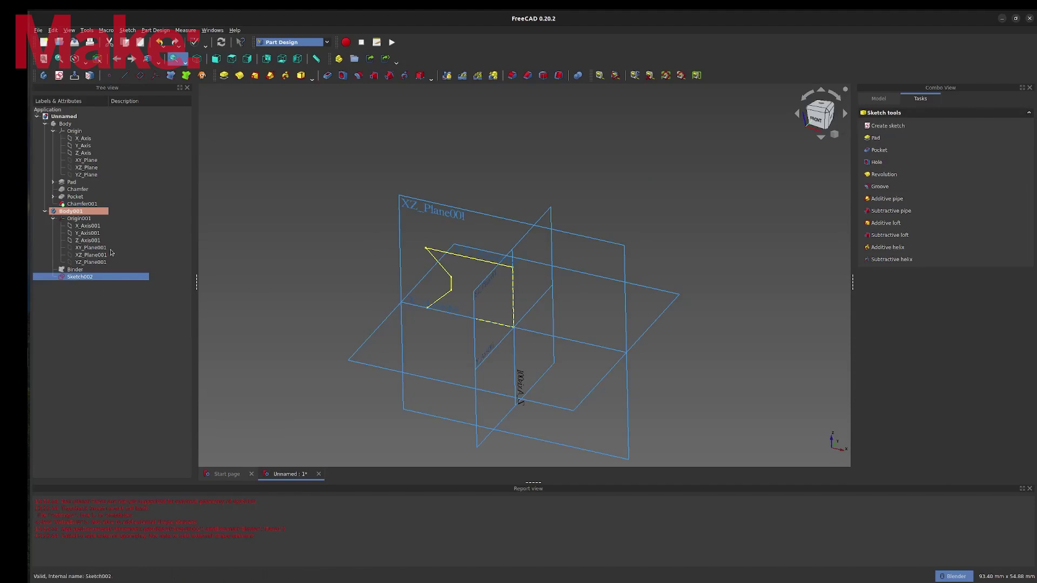
- Revolve the profile sketch 360° around the base Z axis
{"action": "left_click", "coordinate": [239, 75]}
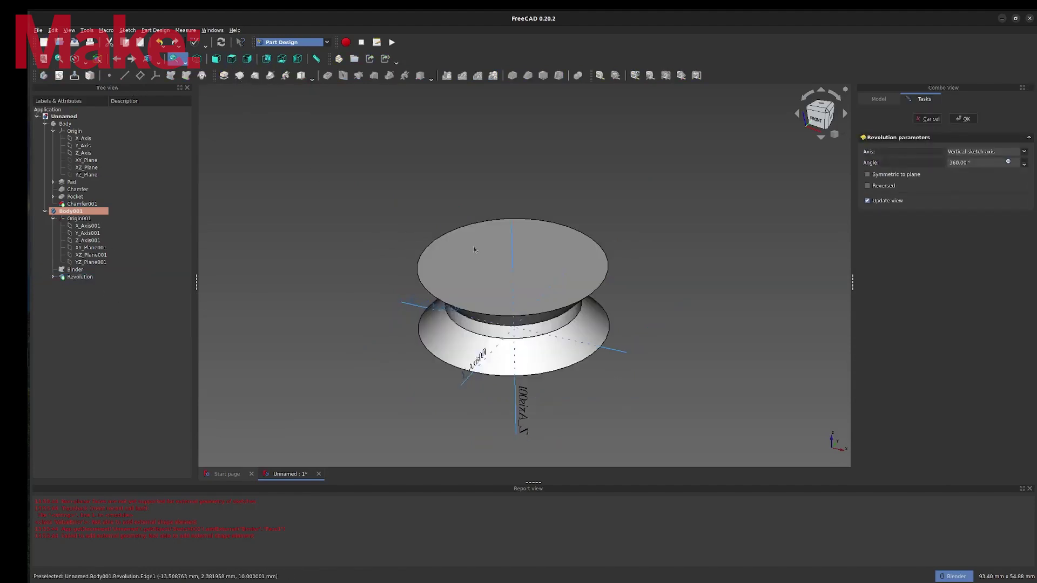
{"action": "left_click", "coordinate": [979, 152]}
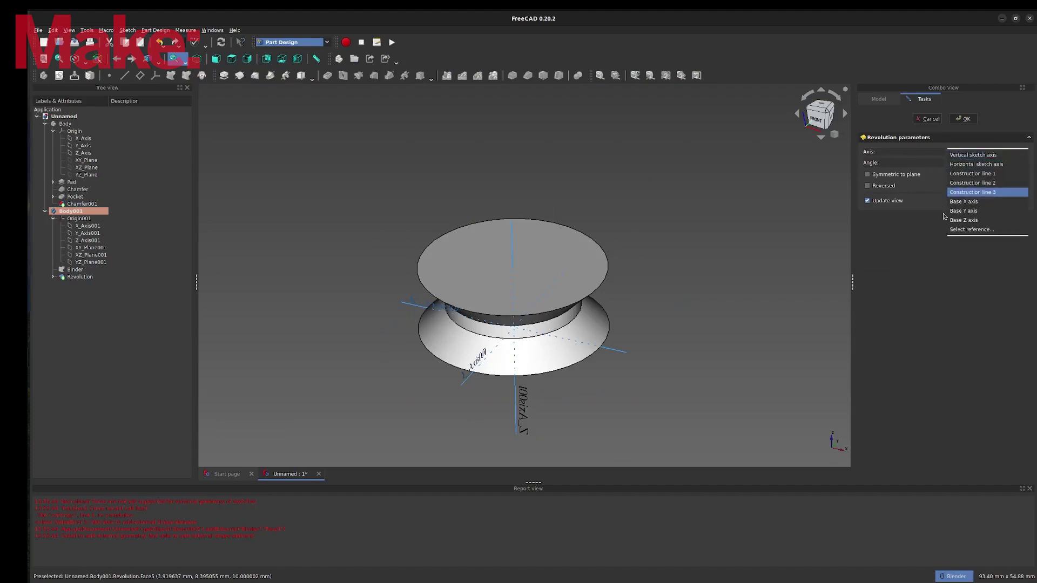
{"action": "left_click", "coordinate": [962, 221]}
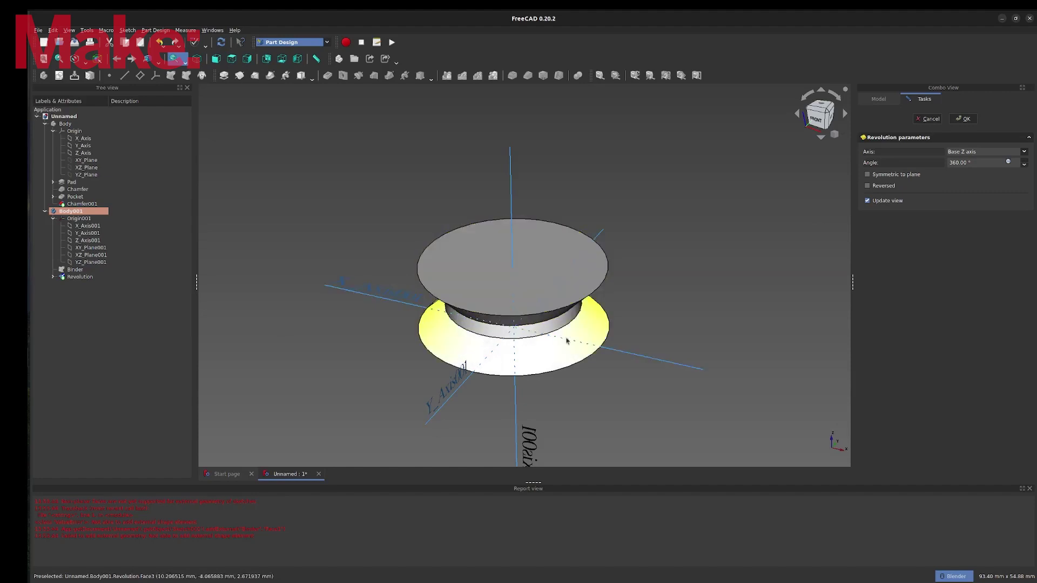
{"action": "left_click", "coordinate": [967, 120]}
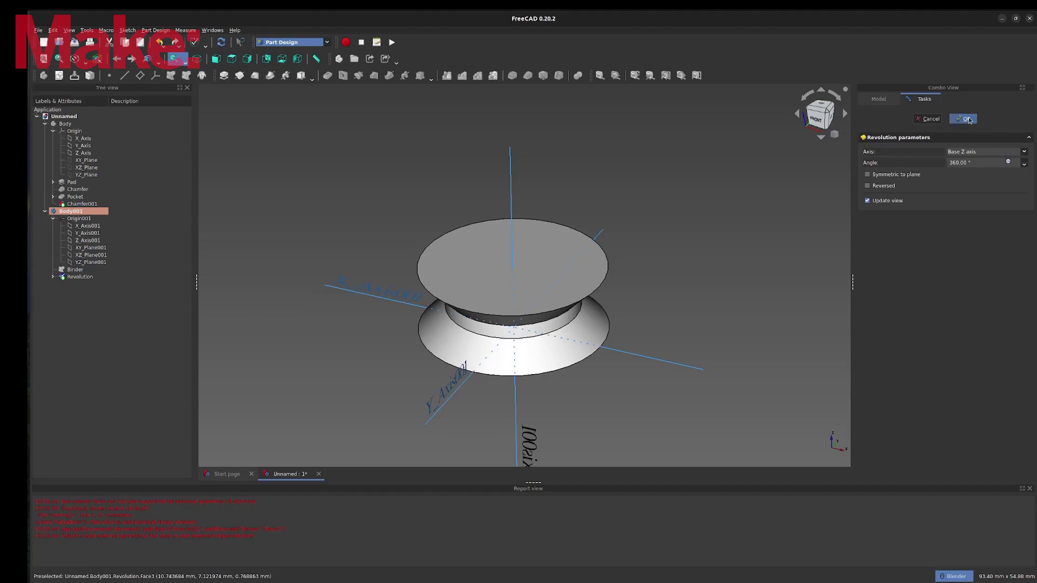
- Hide the second body's origin and show the ring body around the revolved part
{"action": "left_click", "coordinate": [76, 219]}
{"action": "key", "text": "space"}
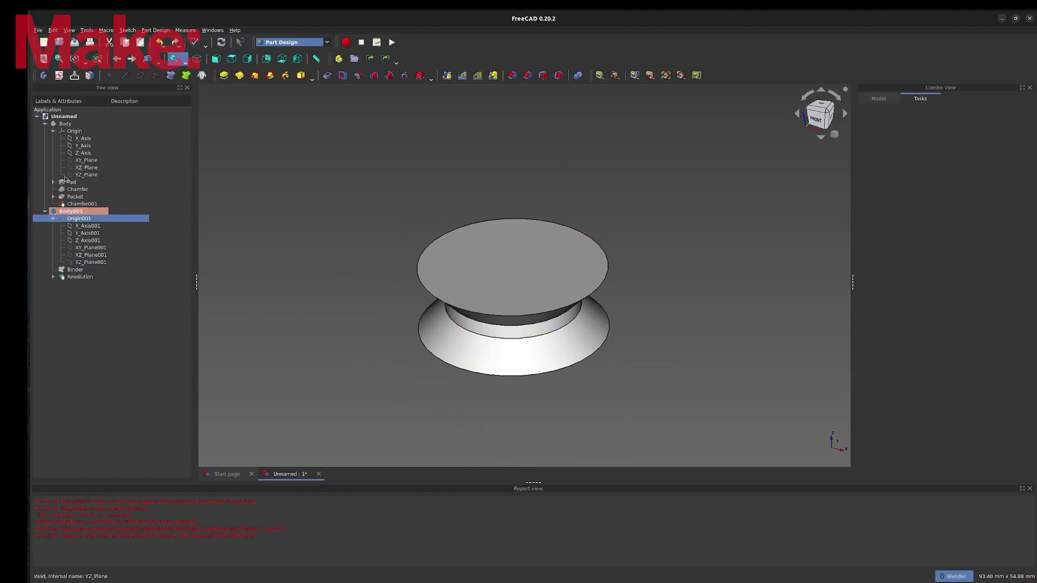
{"action": "left_click", "coordinate": [64, 124]}
{"action": "key", "text": "space"}
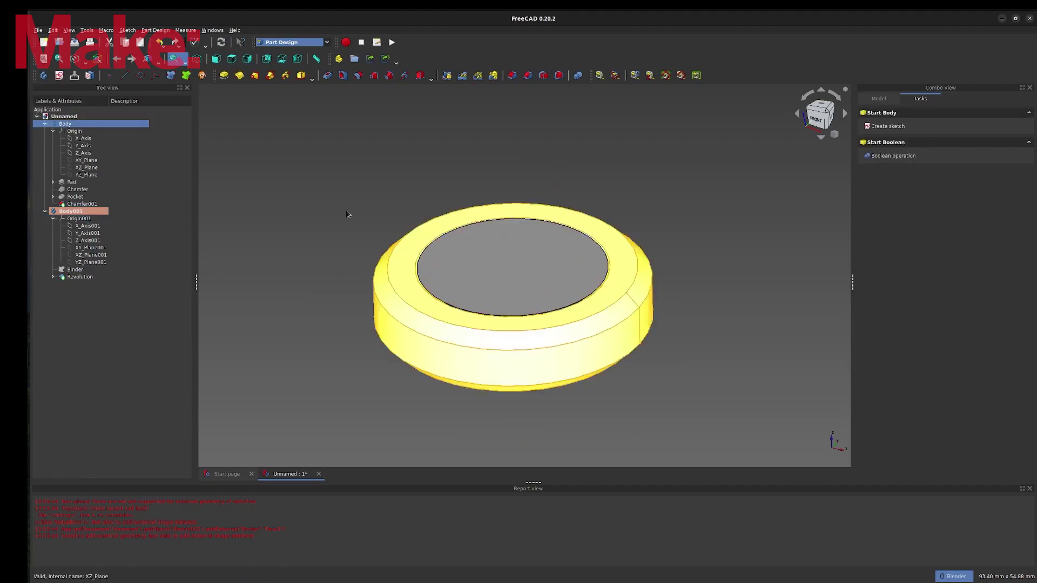
{"action": "left_click", "coordinate": [375, 200]}
{"action": "scroll", "coordinate": [642, 388], "scroll_direction": "up", "scroll_amount": 2}
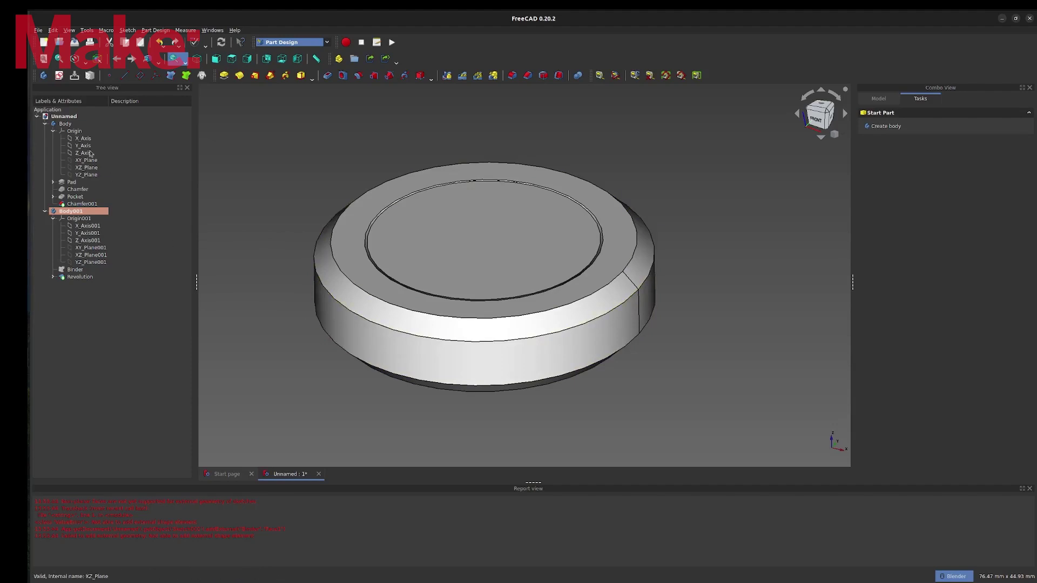
- Make the ring body the active body
{"action": "right_click", "coordinate": [62, 124]}
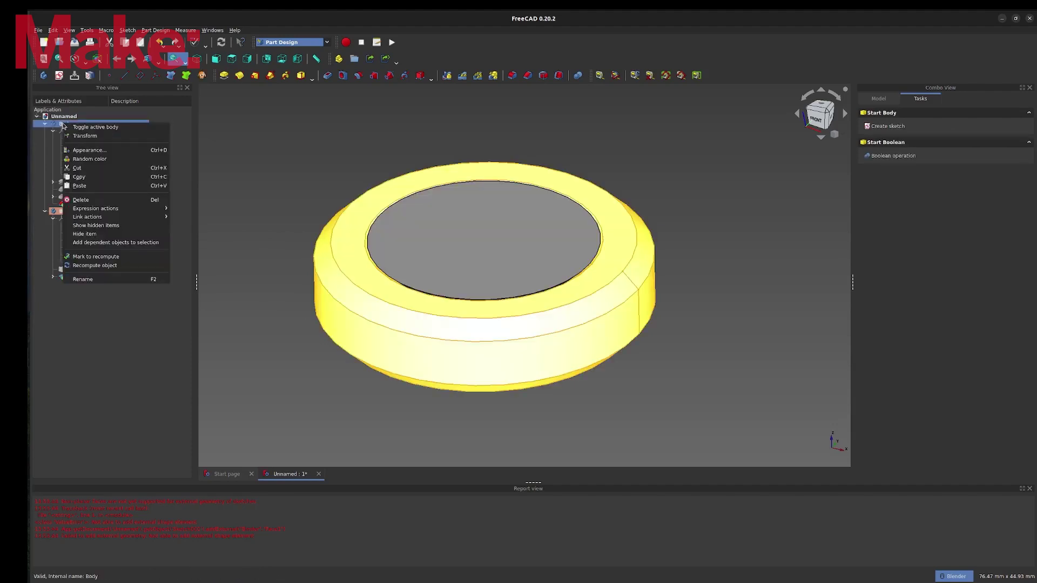
{"action": "left_click", "coordinate": [70, 127]}
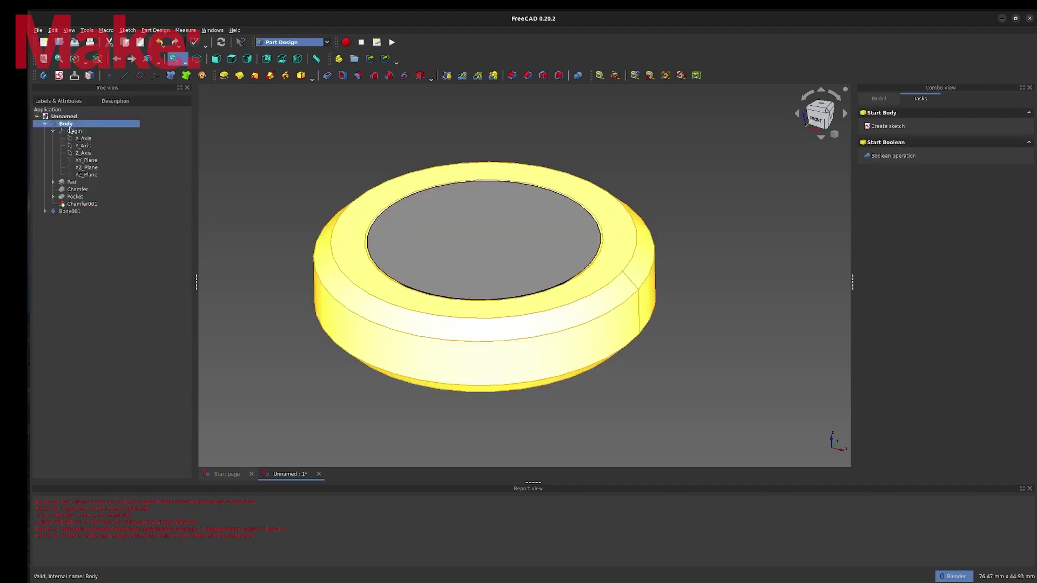
{"action": "left_click", "coordinate": [233, 137]}
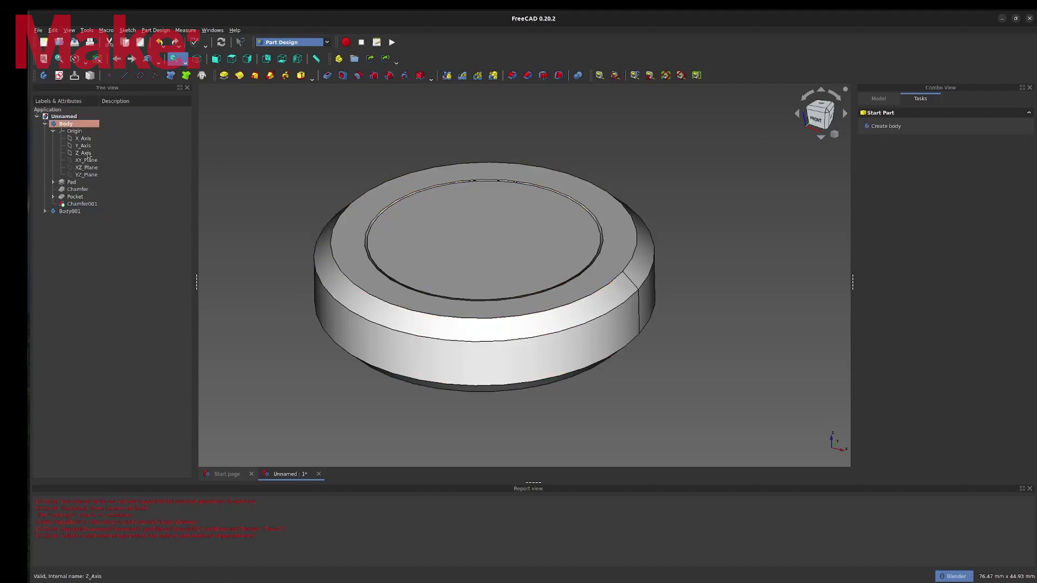
- Show the ring body's origin and start a sketch on its XY plane
{"action": "left_click", "coordinate": [79, 133]}
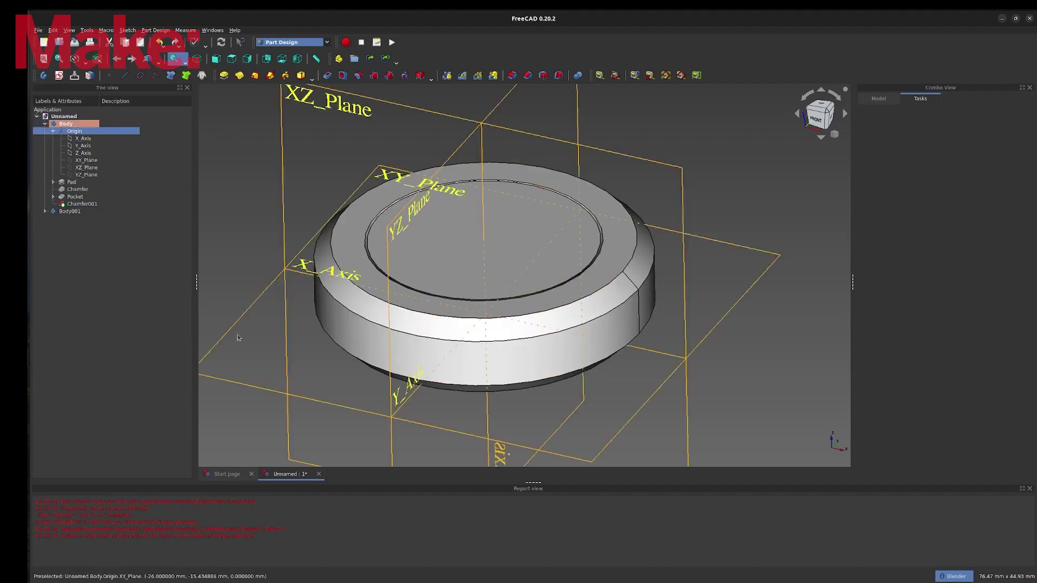
{"action": "left_click", "coordinate": [94, 160]}
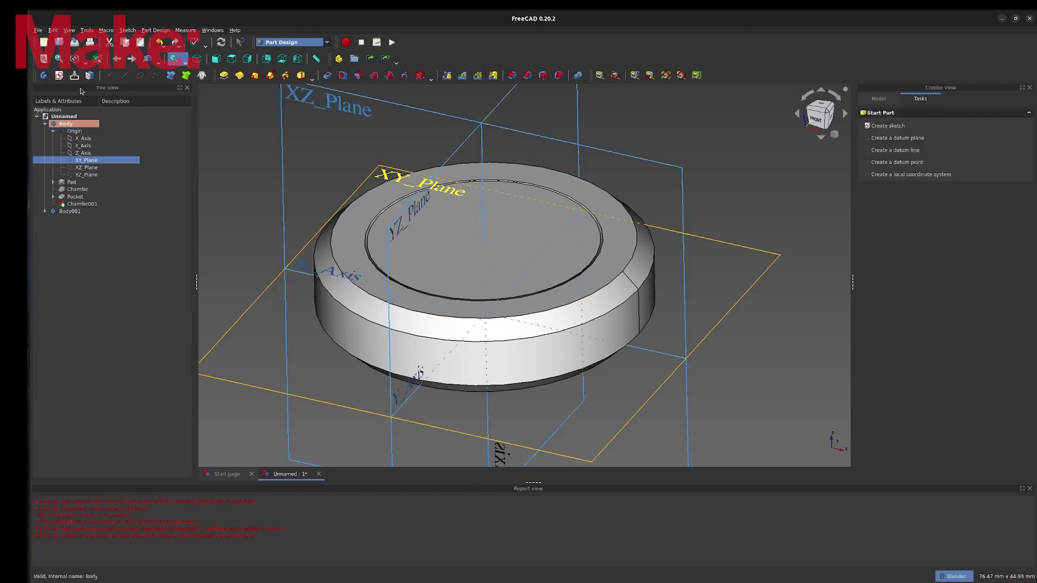
{"action": "left_click", "coordinate": [60, 76]}
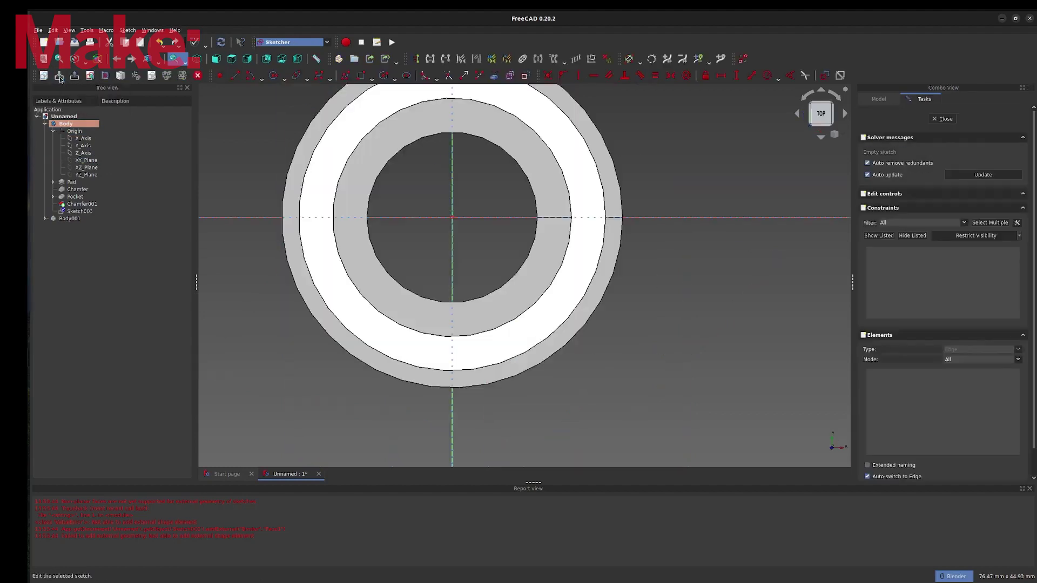
{"action": "scroll", "coordinate": [520, 287], "scroll_direction": "down", "scroll_amount": 3}
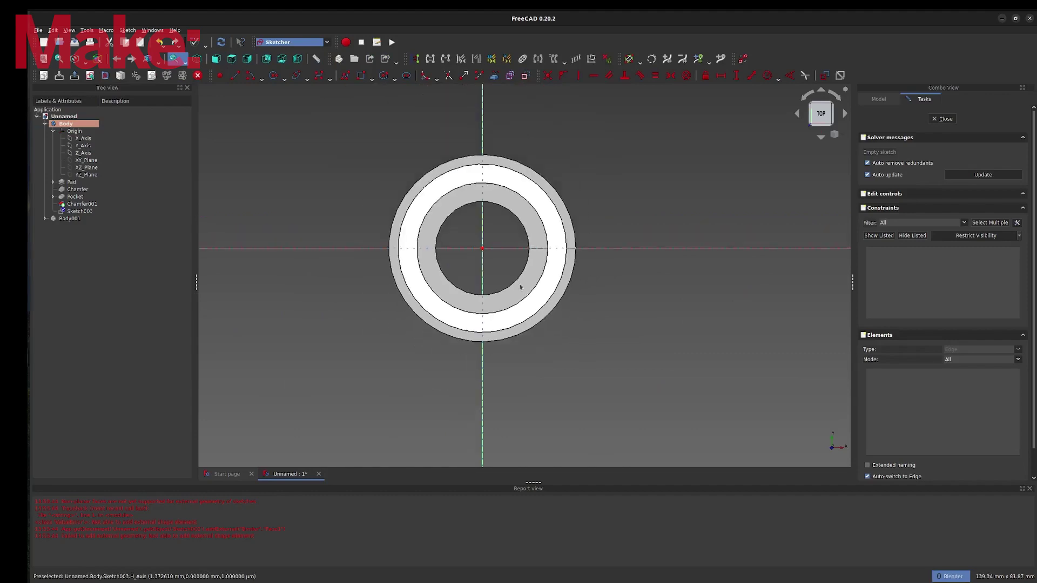
- Reference the ring's outer edge and the inner edge of its upper chamfer as external geometry in the sketch
{"action": "mouse_move", "coordinate": [501, 391]}
{"action": "middle_mouse_down"}
{"action": "mouse_move", "coordinate": [452, 301]}
{"action": "mouse_move", "coordinate": [445, 308]}
{"action": "middle_mouse_up"}
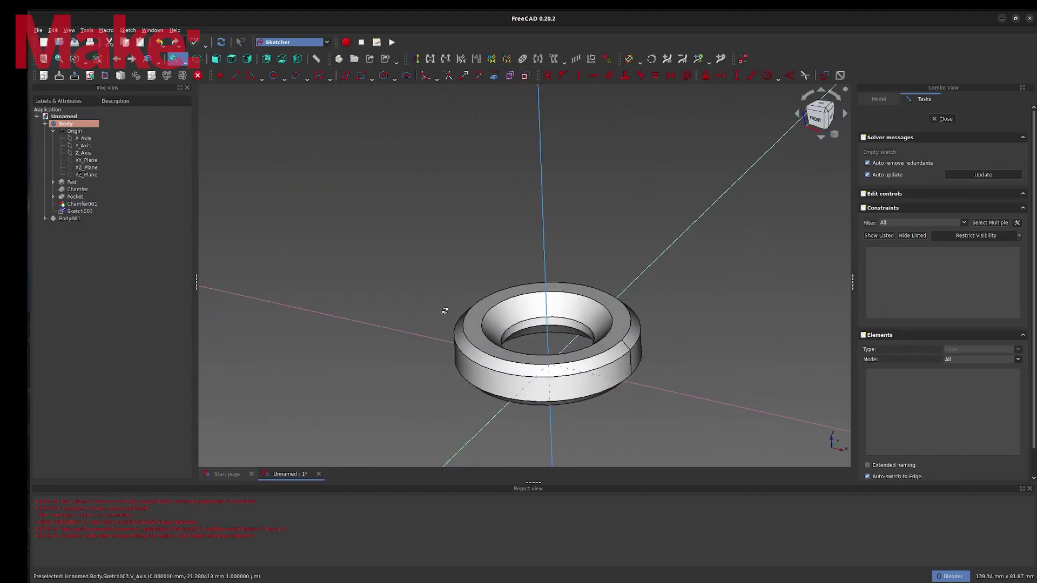
{"action": "scroll", "coordinate": [622, 394], "scroll_direction": "up", "scroll_amount": 4}
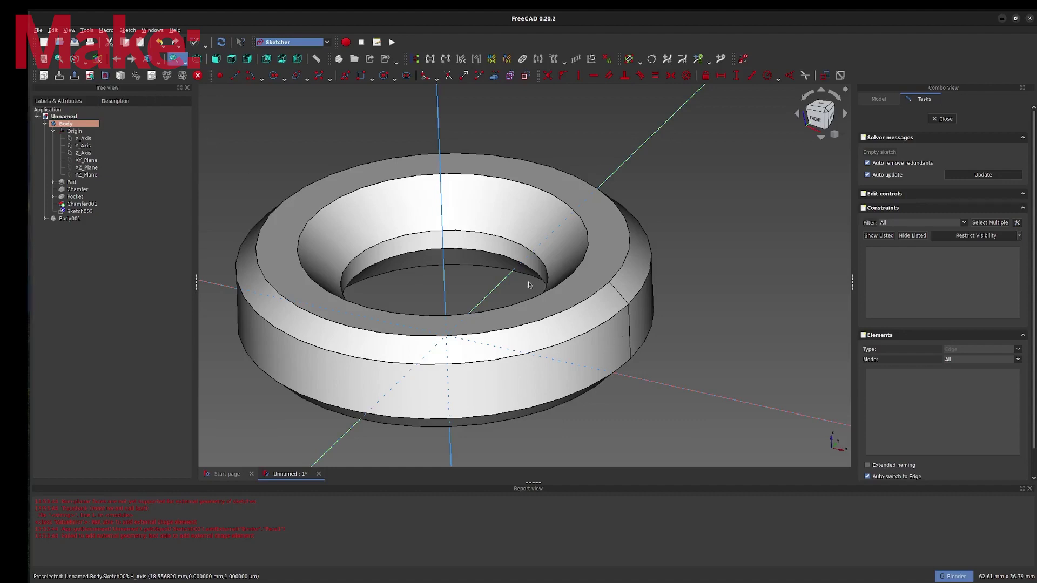
{"action": "left_click", "coordinate": [90, 75]}
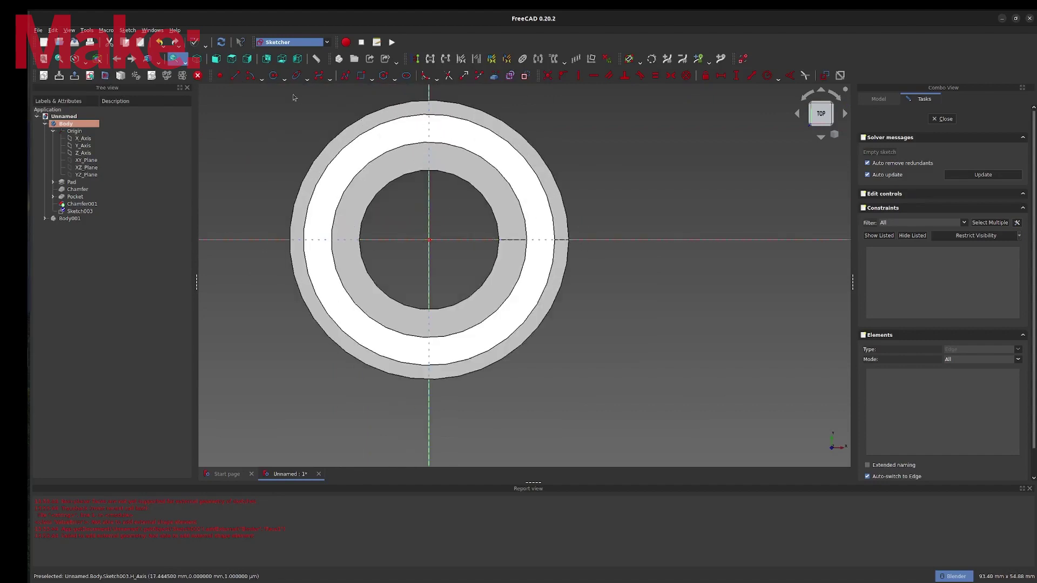
{"action": "left_click", "coordinate": [494, 81]}
{"action": "middle_click_drag", "start_coordinate": [579, 253], "coordinate": [582, 198]}
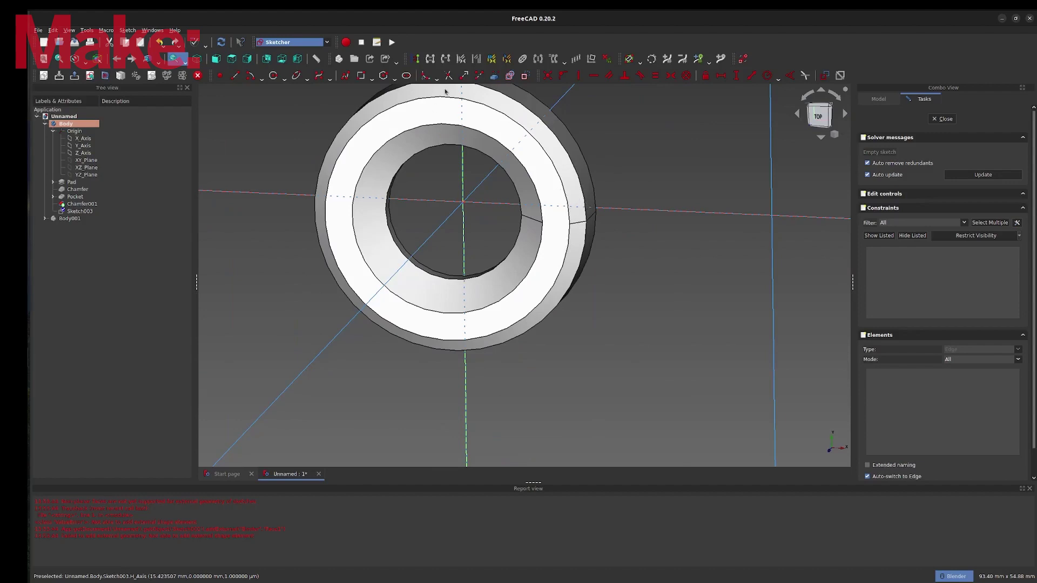
{"action": "left_click", "coordinate": [494, 77]}
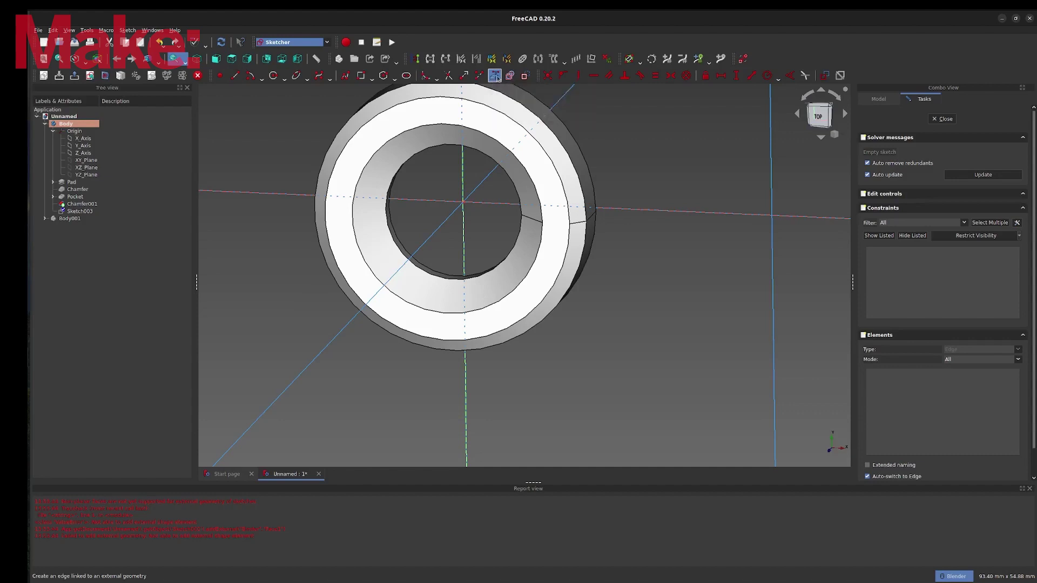
{"action": "left_click", "coordinate": [578, 172]}
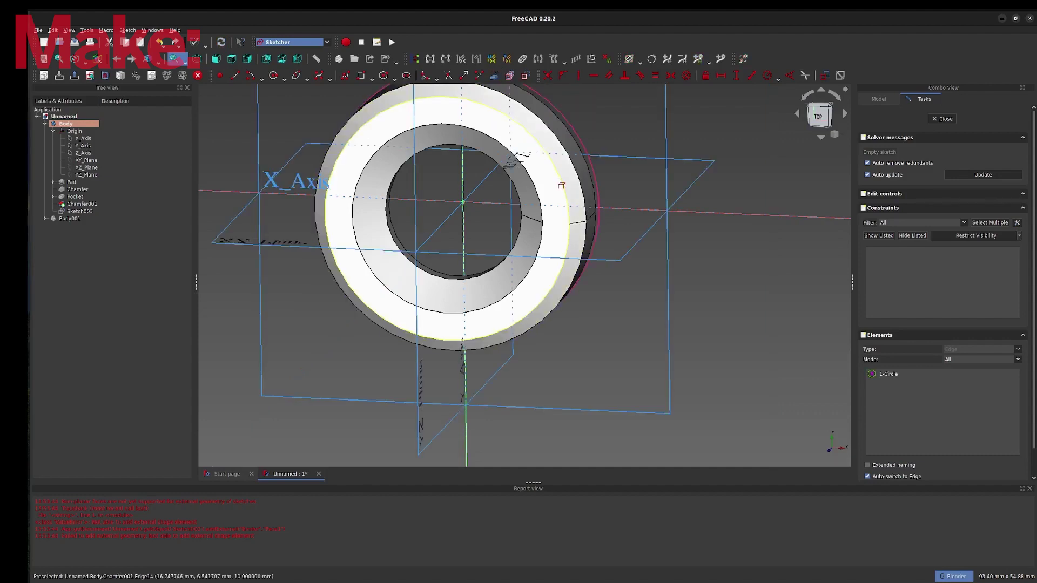
{"action": "left_click", "coordinate": [561, 185]}
- Hide the chamfered ring solid and draw a small circle centred on the horizontal axis, overlapping the outer reference circle
{"action": "left_click", "coordinate": [79, 204]}
{"action": "key", "text": "space"}
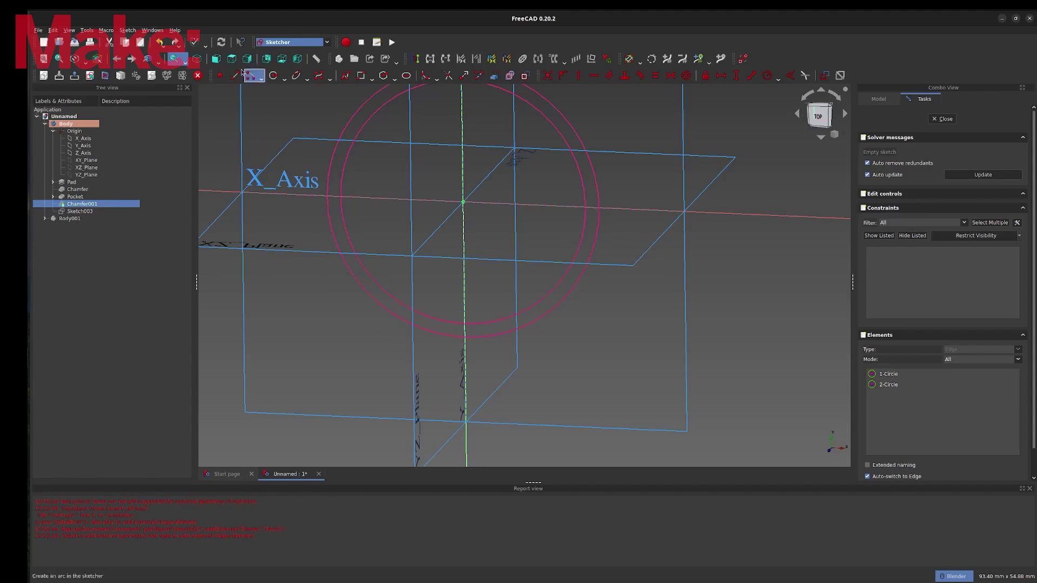
{"action": "left_click", "coordinate": [90, 76]}
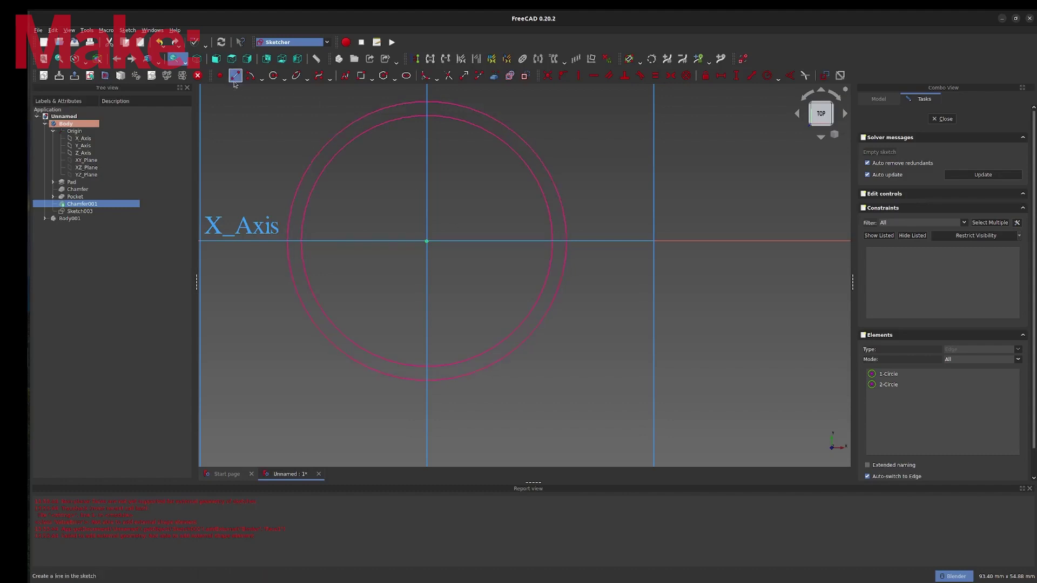
{"action": "left_click", "coordinate": [274, 75]}
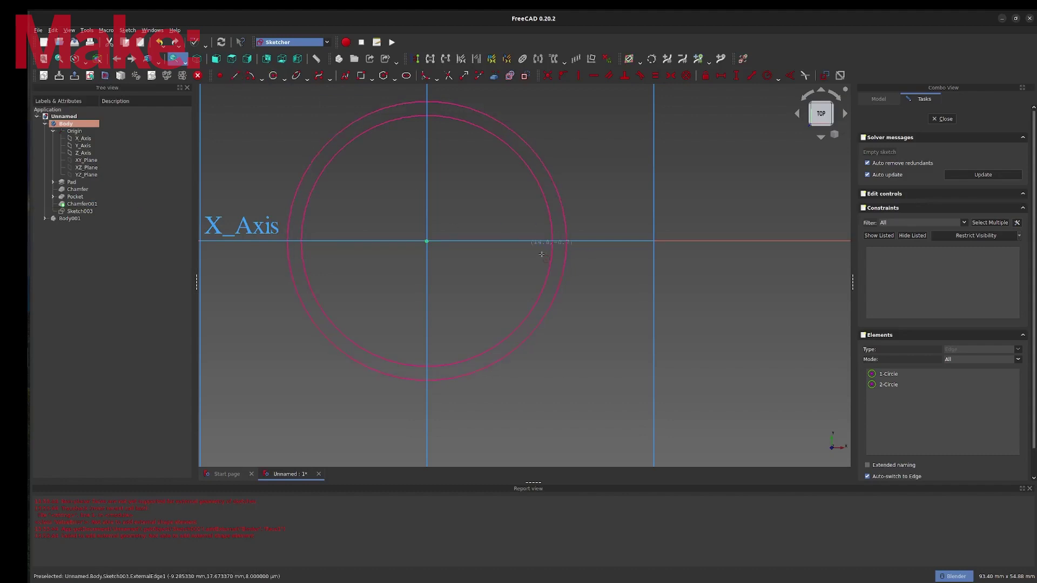
{"action": "left_click", "coordinate": [581, 241]}
{"action": "left_click", "coordinate": [582, 263]}
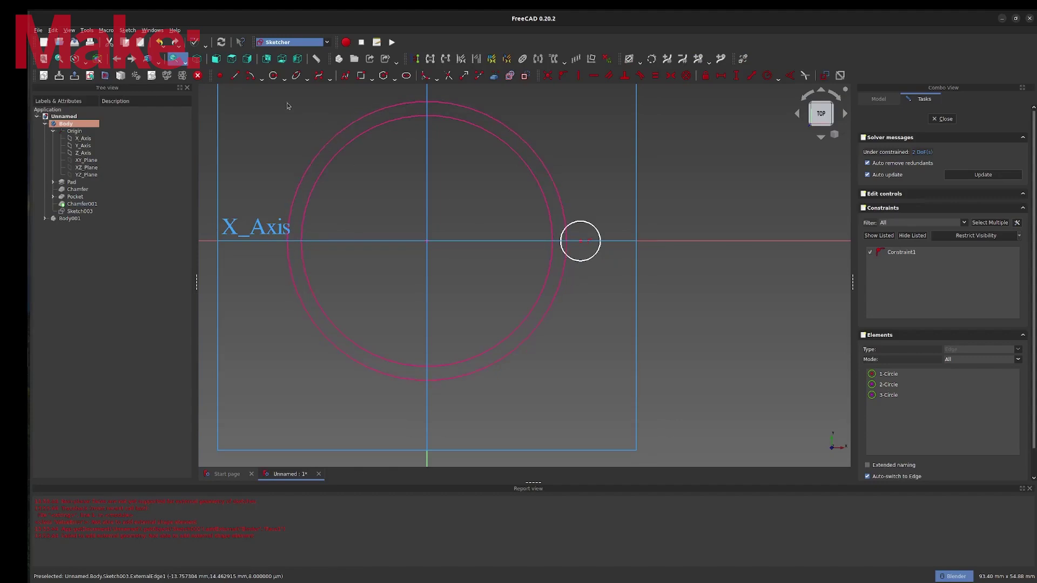
- Place a point on the small circle's inward side and constrain it to the horizontal axis
{"action": "left_click", "coordinate": [220, 76]}
{"action": "scroll", "coordinate": [564, 240], "scroll_direction": "up", "scroll_amount": 4}
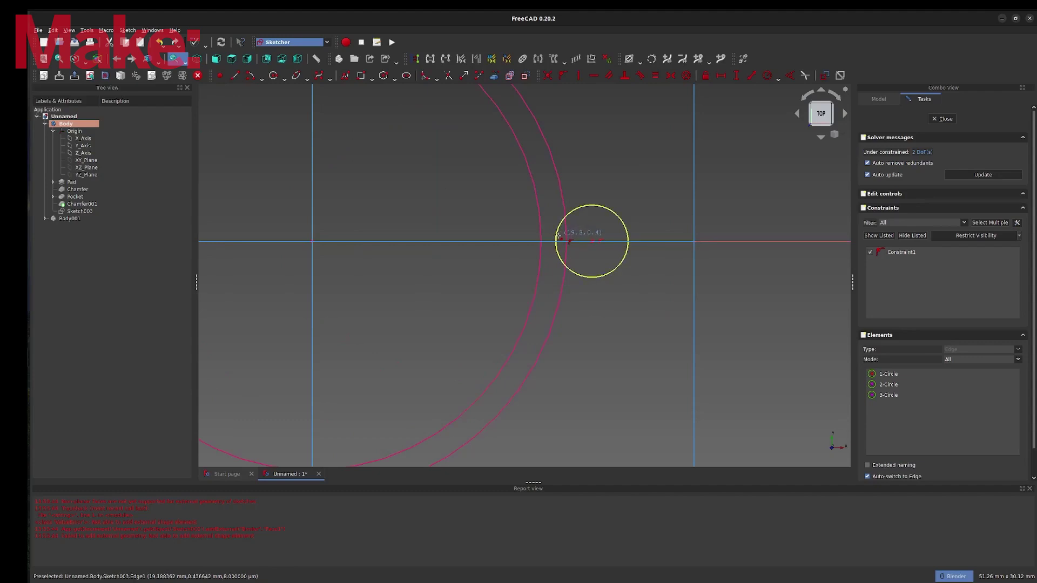
{"action": "left_click", "coordinate": [557, 236]}
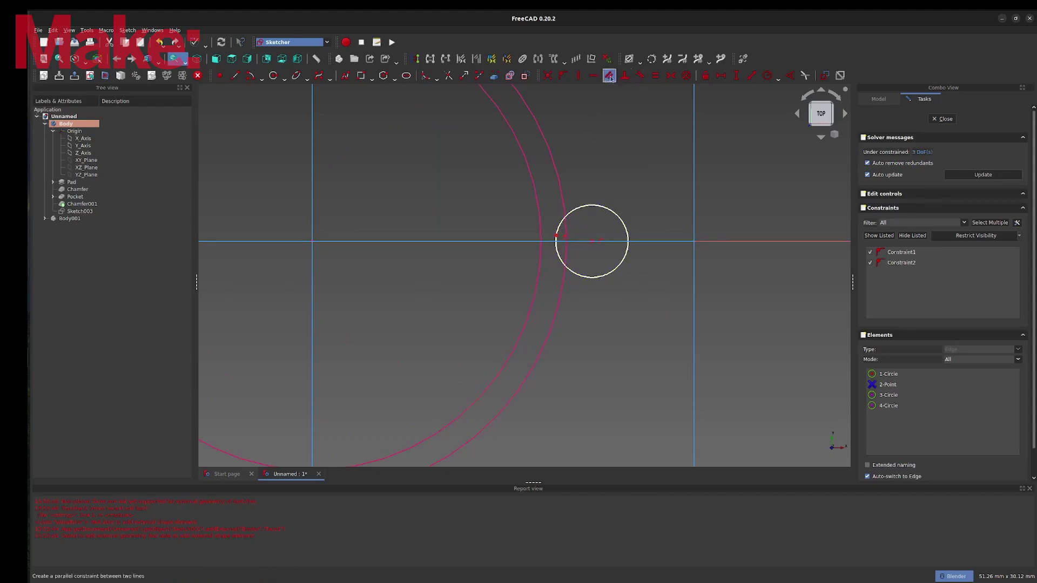
{"action": "left_click", "coordinate": [559, 77]}
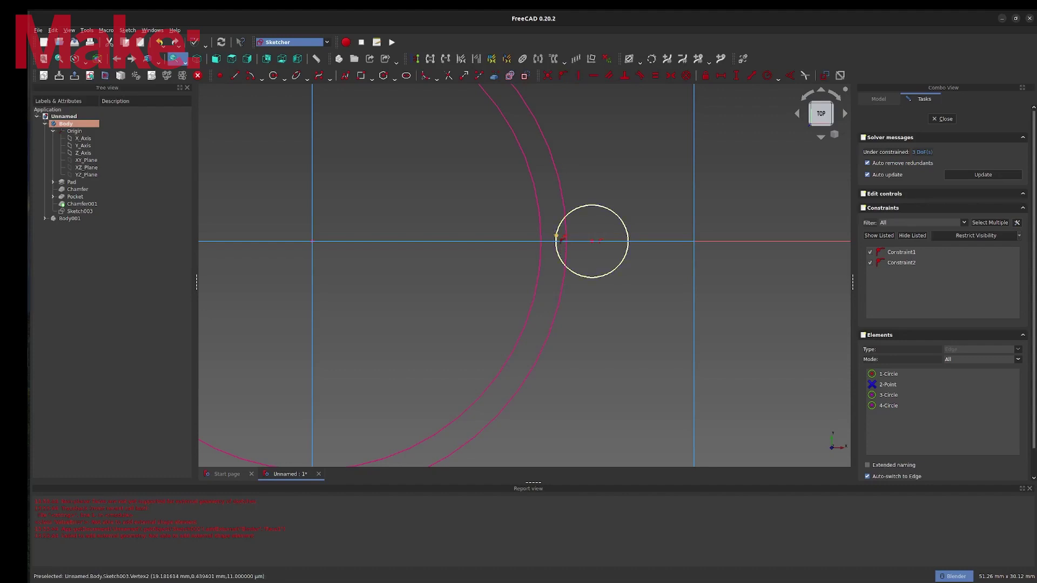
{"action": "left_click", "coordinate": [558, 238]}
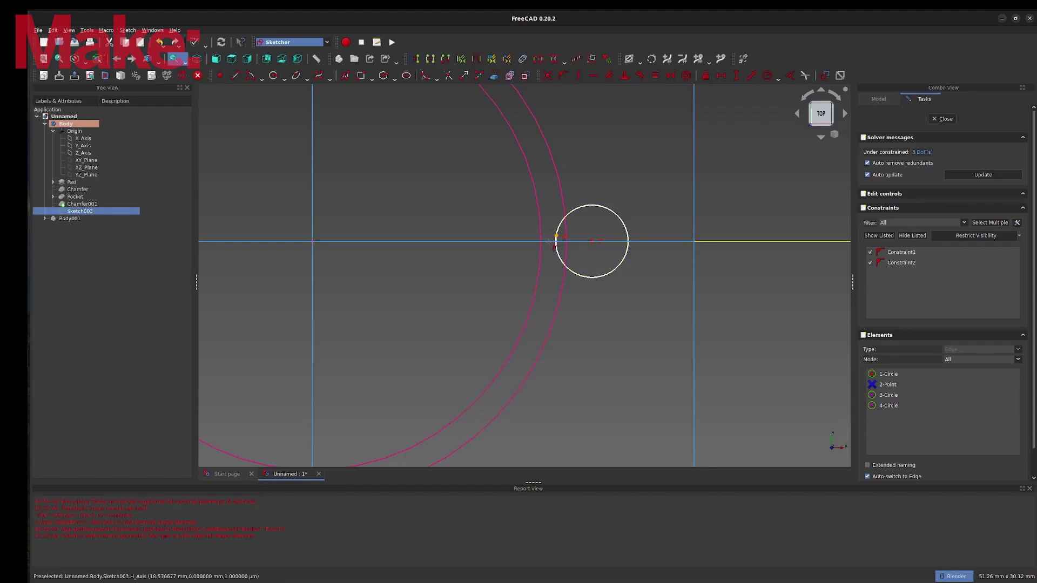
{"action": "left_click", "coordinate": [541, 241]}
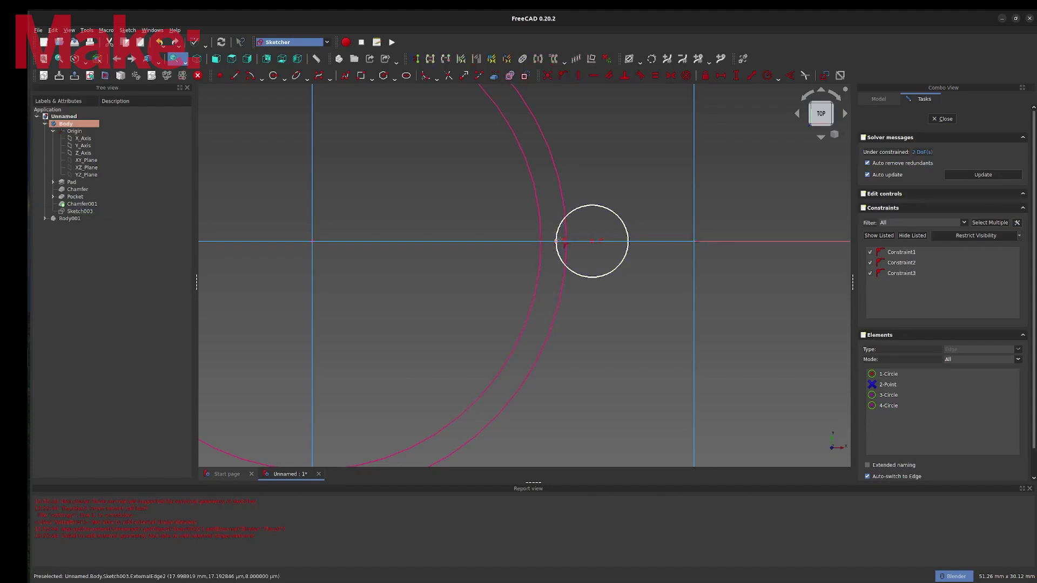
- Constrain the point to the inner reference circle and the small circle's centre to the outer one, and finish the sketch
{"action": "left_click", "coordinate": [556, 241]}
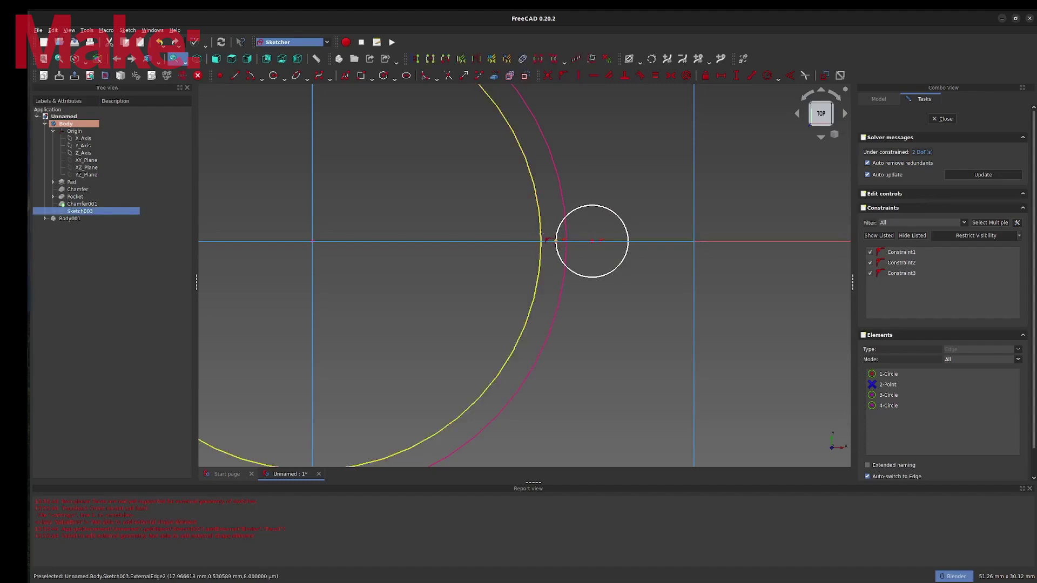
{"action": "left_click", "coordinate": [542, 238]}
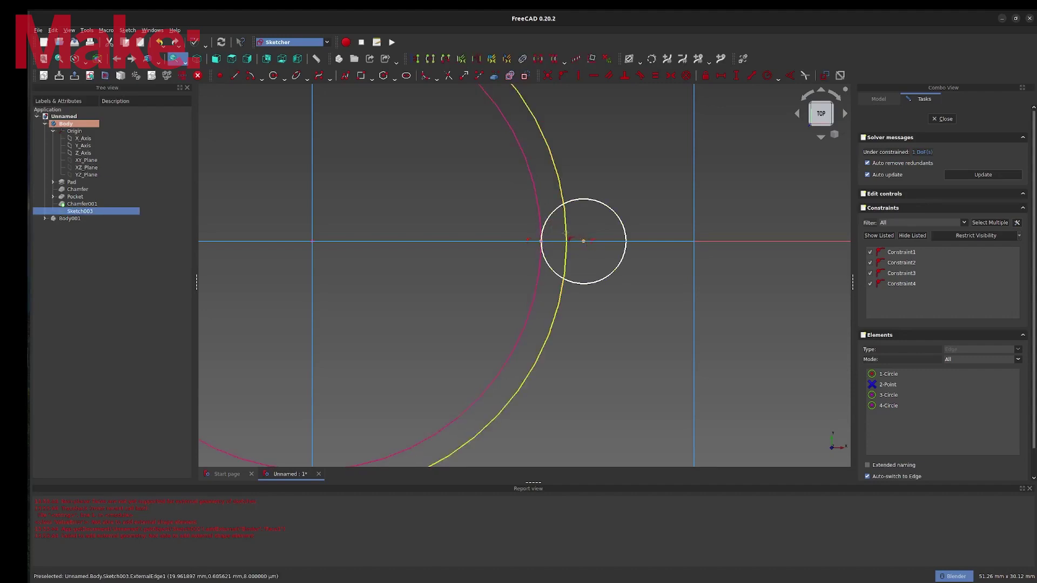
{"action": "left_click", "coordinate": [562, 194]}
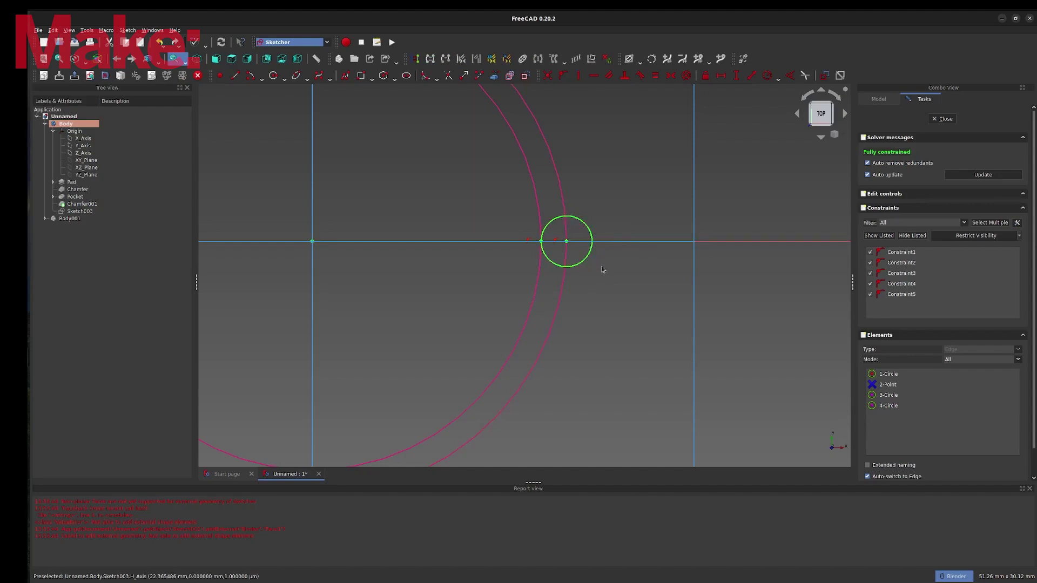
{"action": "scroll", "coordinate": [604, 278], "scroll_direction": "down", "scroll_amount": 3}
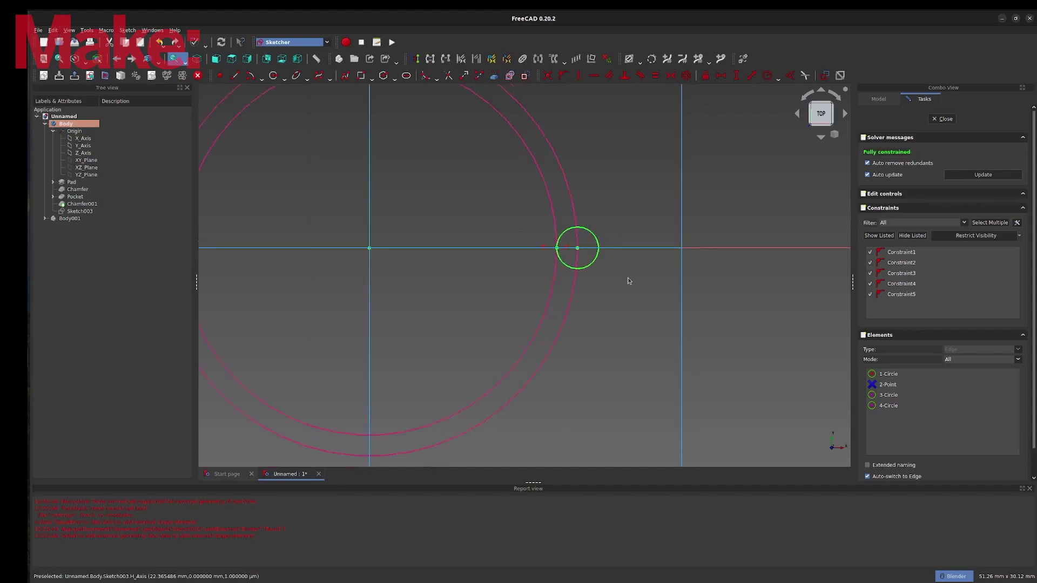
{"action": "left_click", "coordinate": [943, 119]}
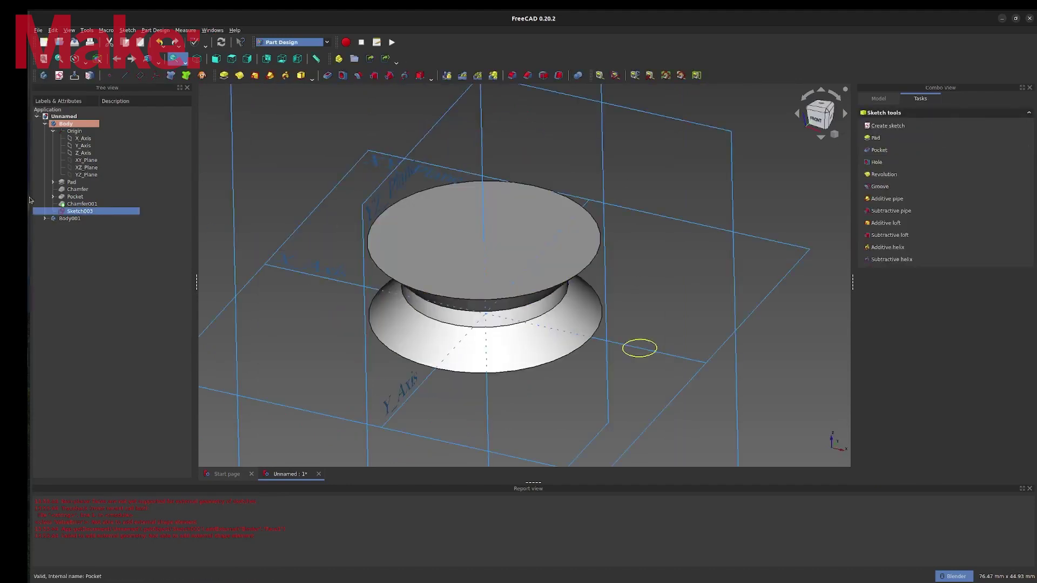
- Show the chamfered ring solid again around the revolved part
{"action": "left_click", "coordinate": [72, 204]}
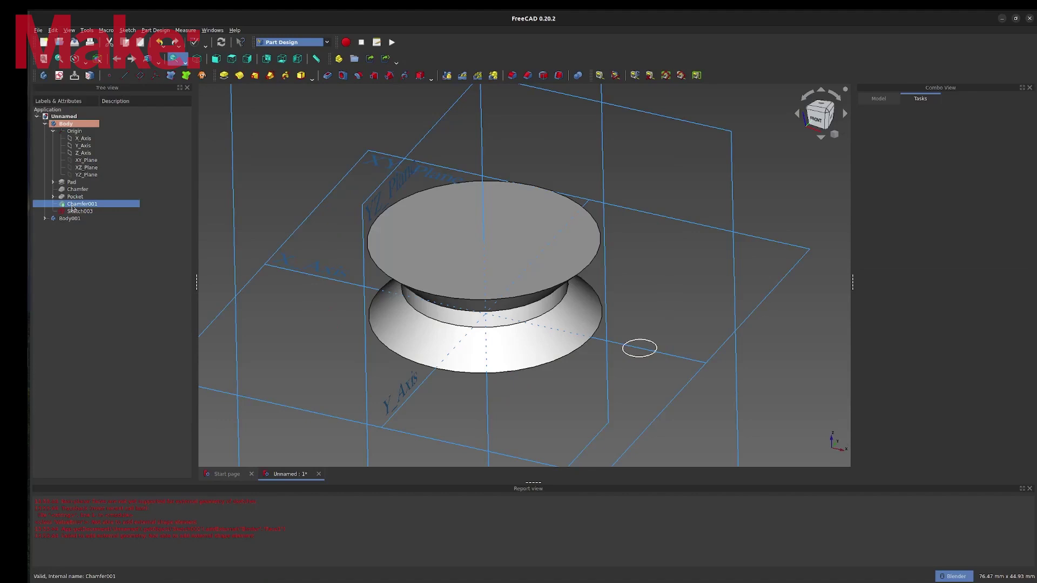
{"action": "key", "text": "space"}
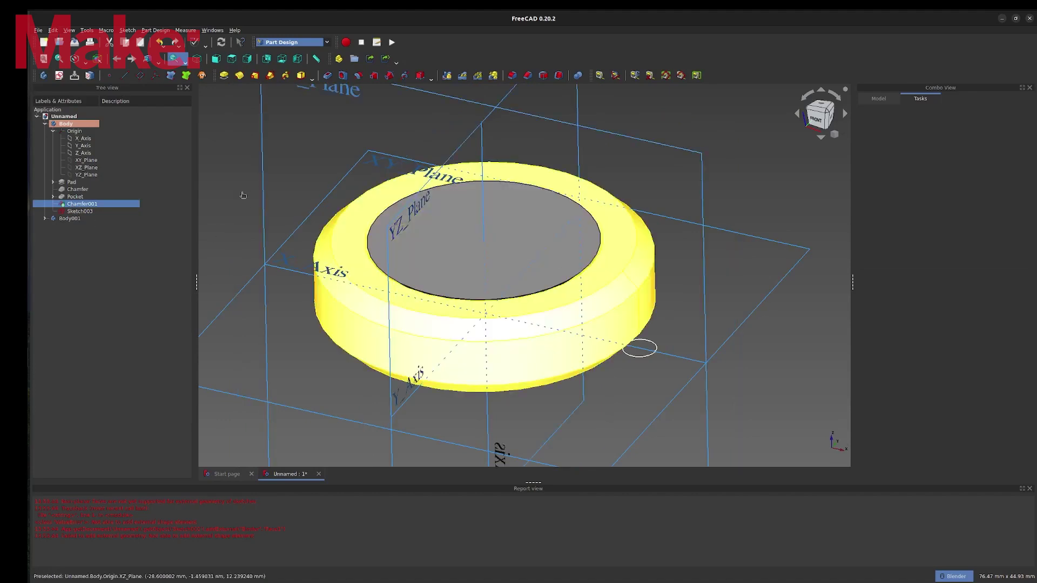
{"action": "left_click", "coordinate": [241, 192]}
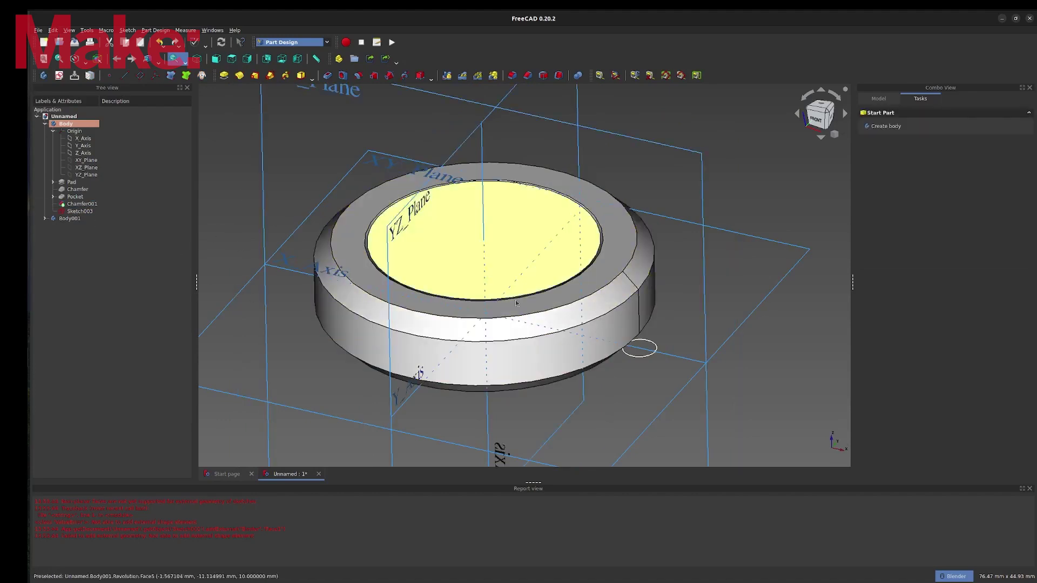
- Pocket the small circle sketch through all in the reversed direction to cut a notch in the ring's rim
{"action": "left_click", "coordinate": [80, 211]}
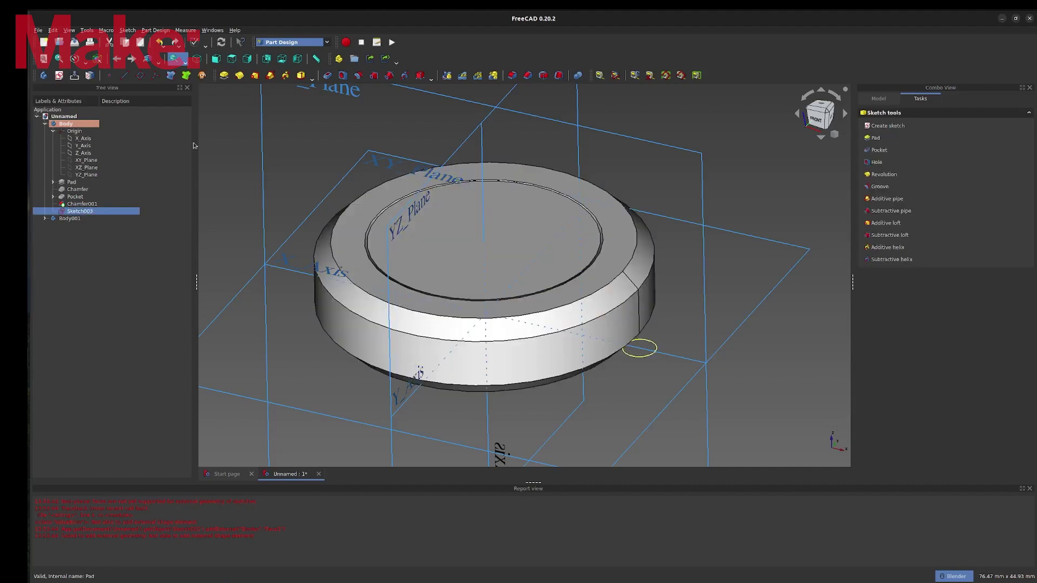
{"action": "left_click", "coordinate": [327, 75]}
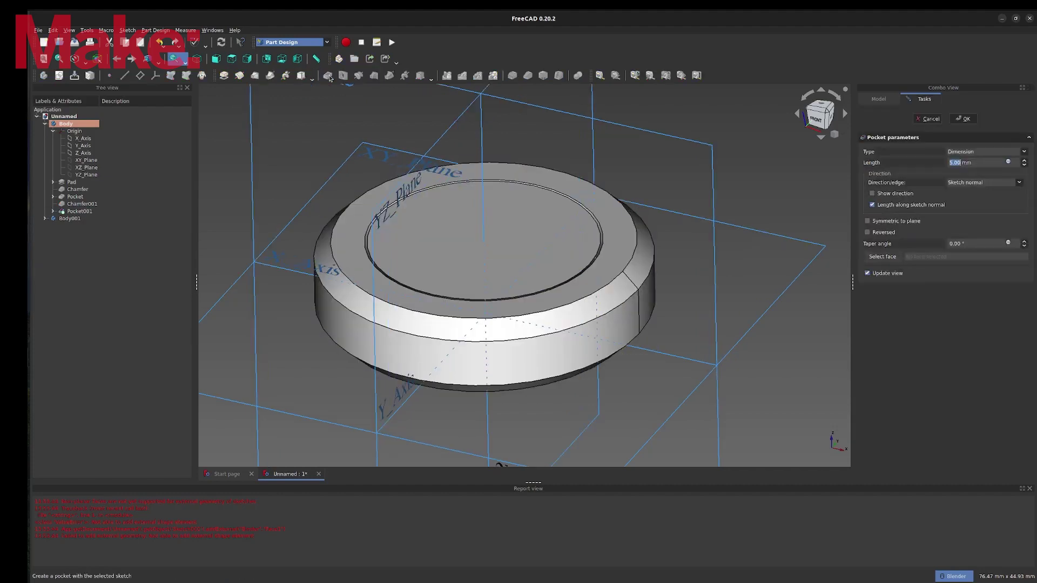
{"action": "left_click", "coordinate": [986, 153]}
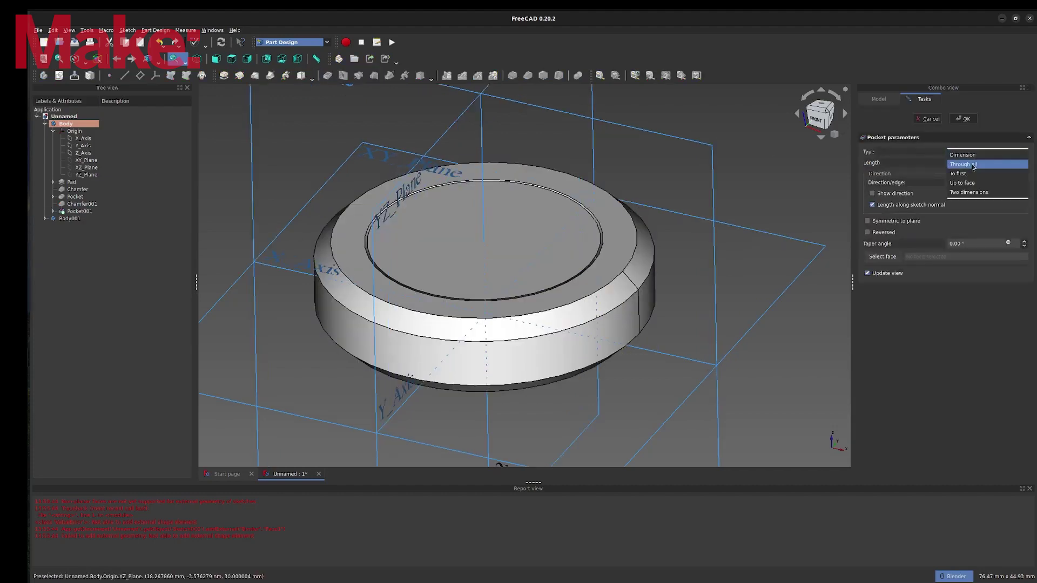
{"action": "left_click", "coordinate": [972, 165]}
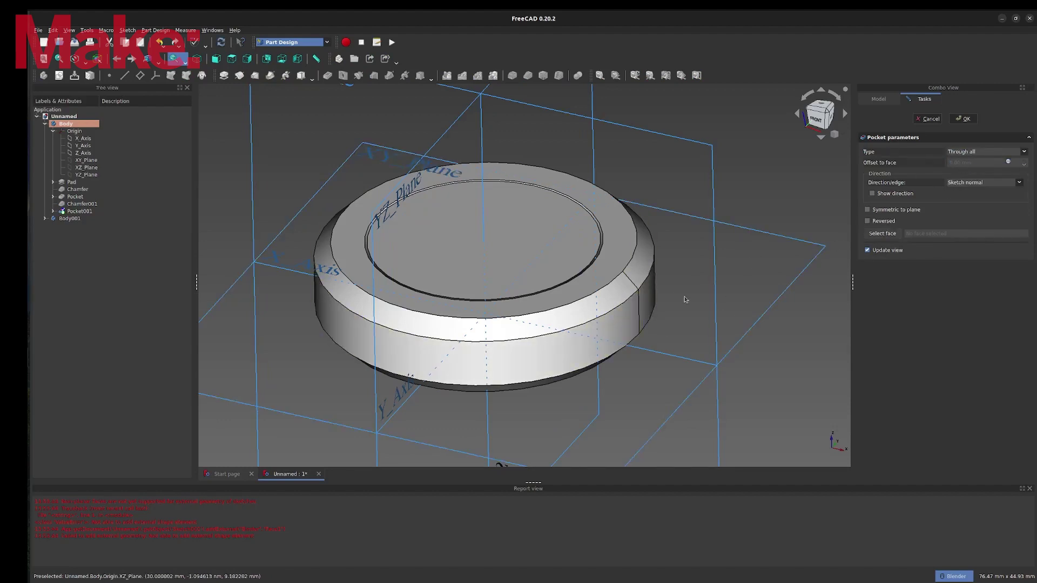
{"action": "left_click", "coordinate": [879, 222]}
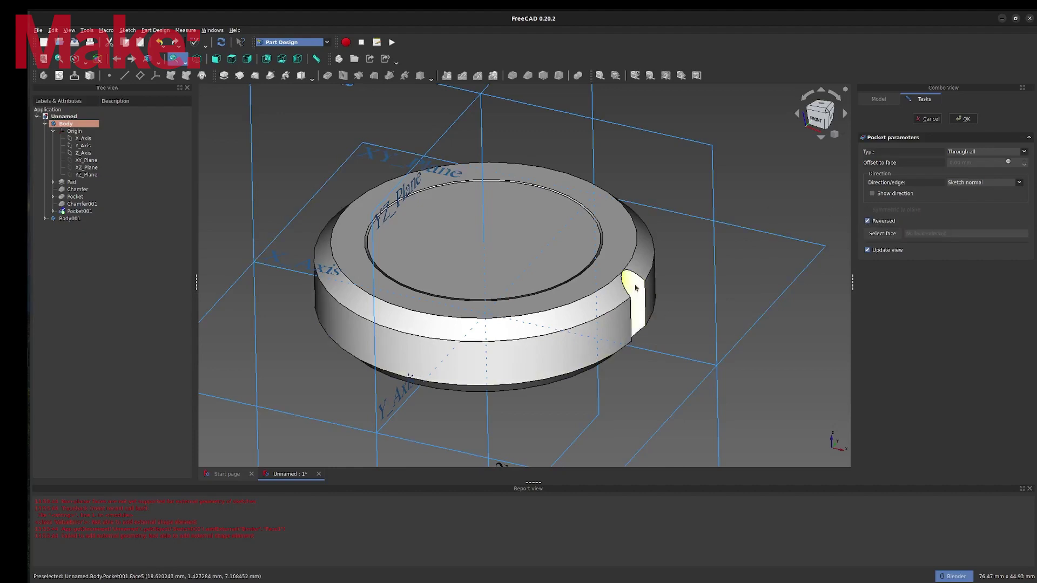
{"action": "left_click", "coordinate": [964, 120]}
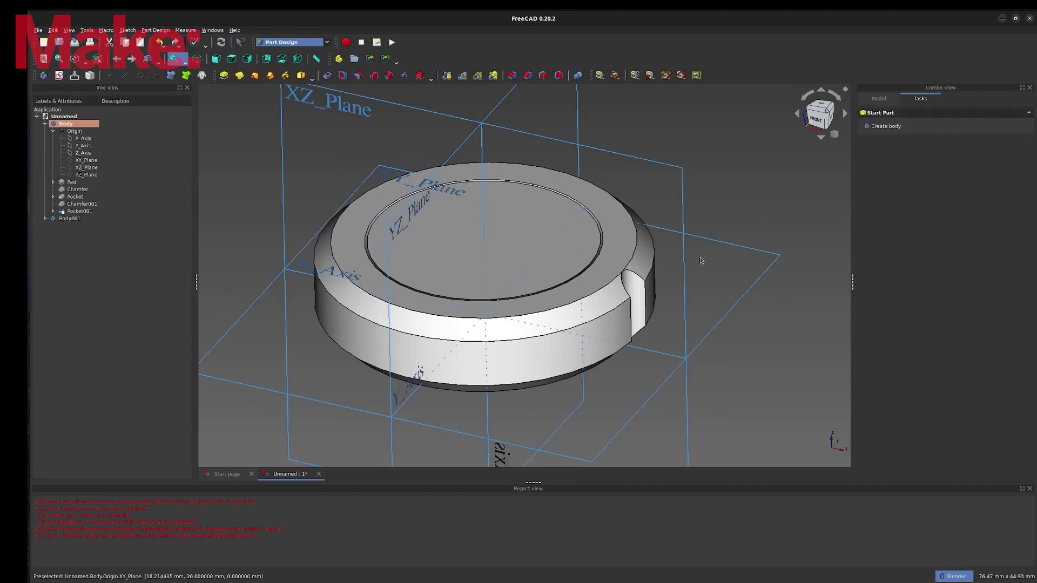
- Polar-pattern the notch pocket around the base Z axis with 24 occurrences over 360°
{"action": "scroll", "coordinate": [637, 296], "scroll_direction": "down", "scroll_amount": 2}
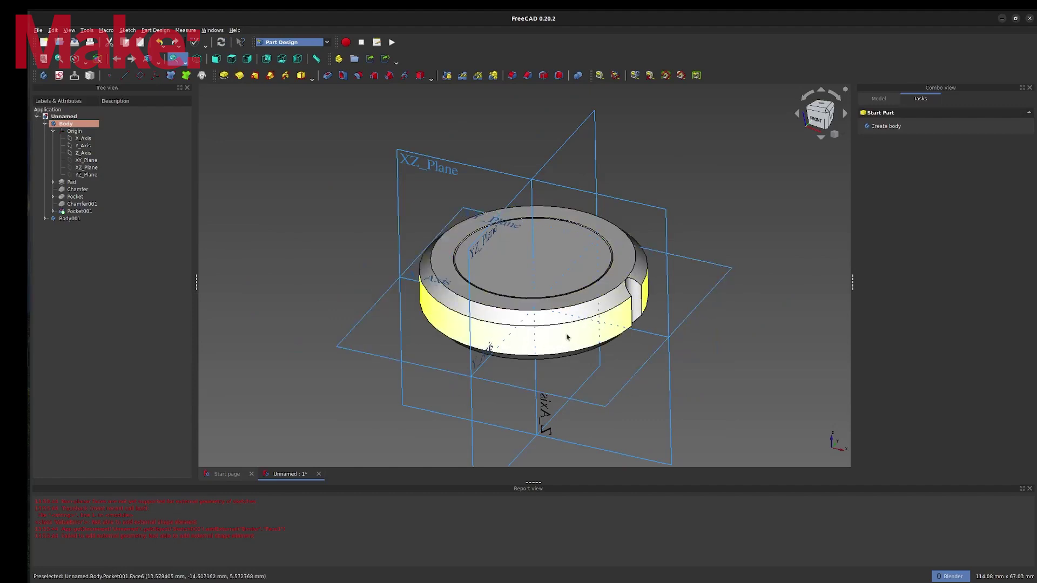
{"action": "left_click", "coordinate": [89, 211]}
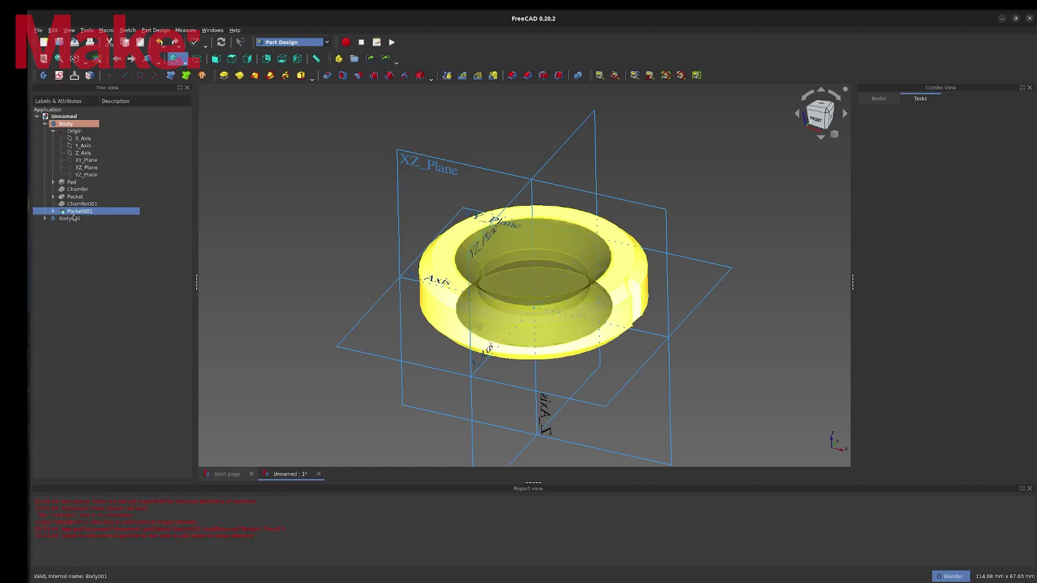
{"action": "left_click", "coordinate": [478, 76]}
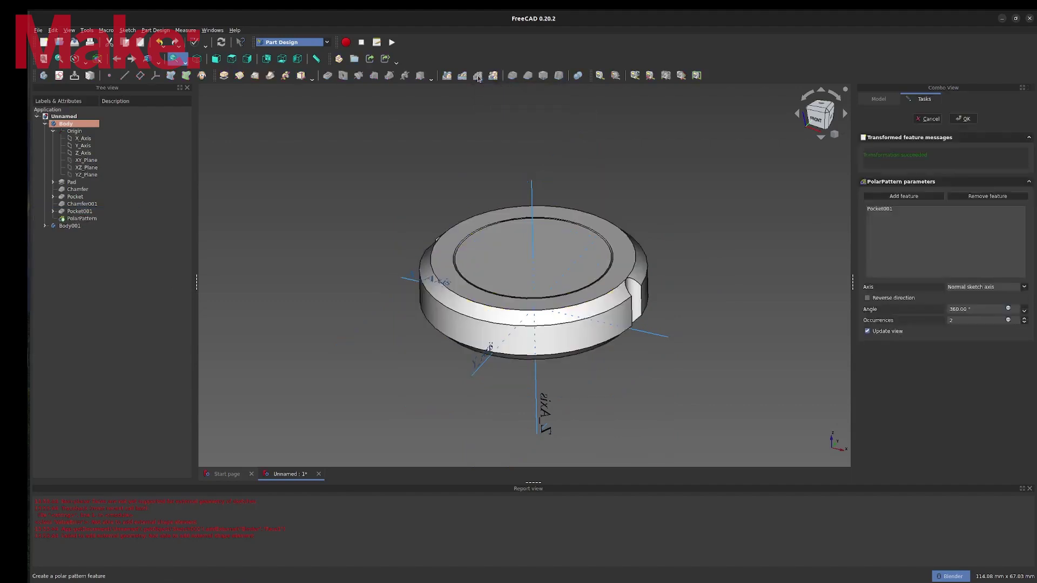
{"action": "left_click", "coordinate": [958, 292]}
{"action": "left_click", "coordinate": [961, 339]}
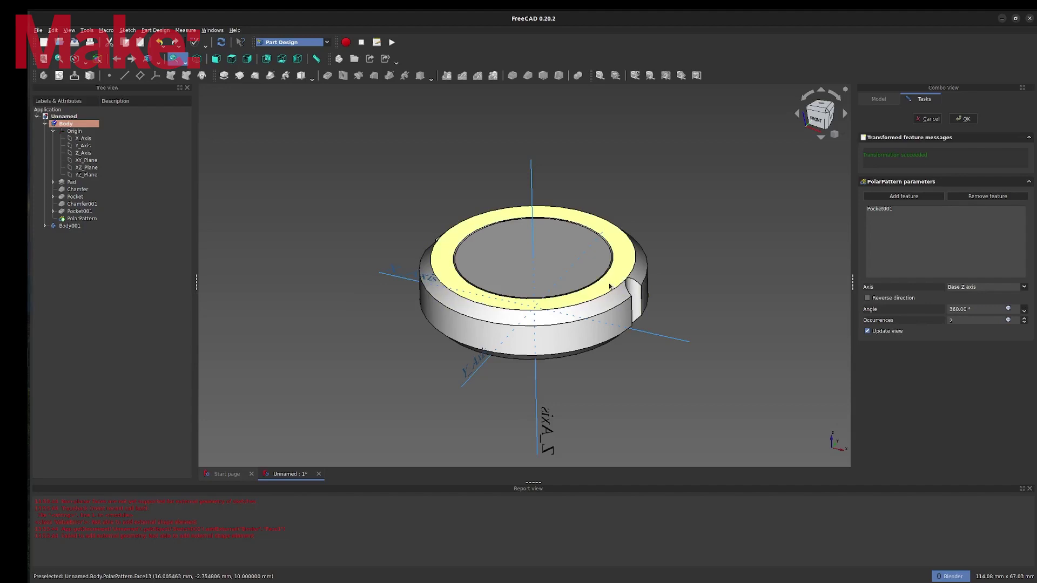
{"action": "middle_click_drag", "start_coordinate": [609, 286], "coordinate": [398, 276]}
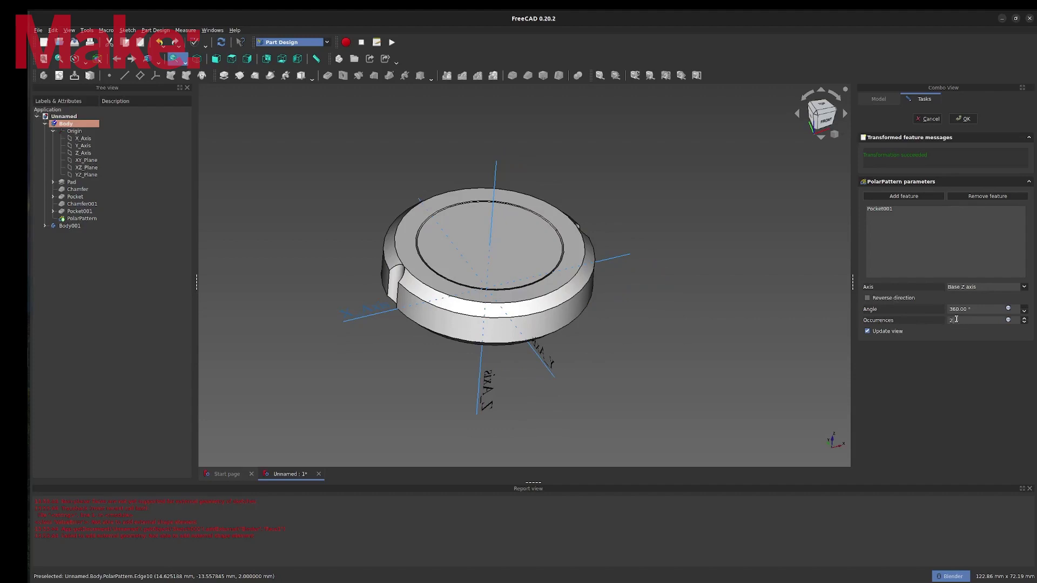
{"action": "type", "text": "4"}
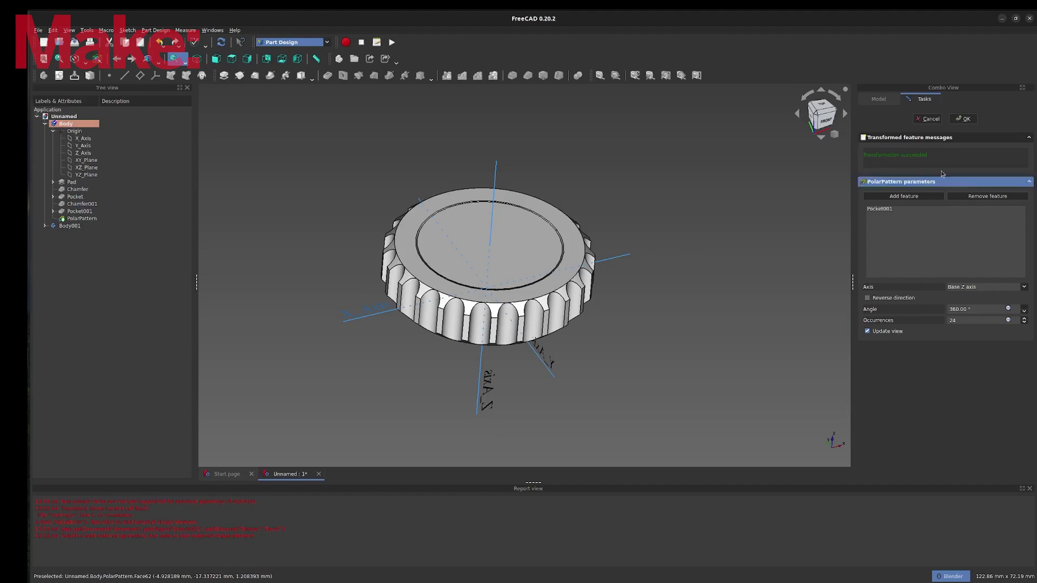
{"action": "left_click", "coordinate": [962, 119]}
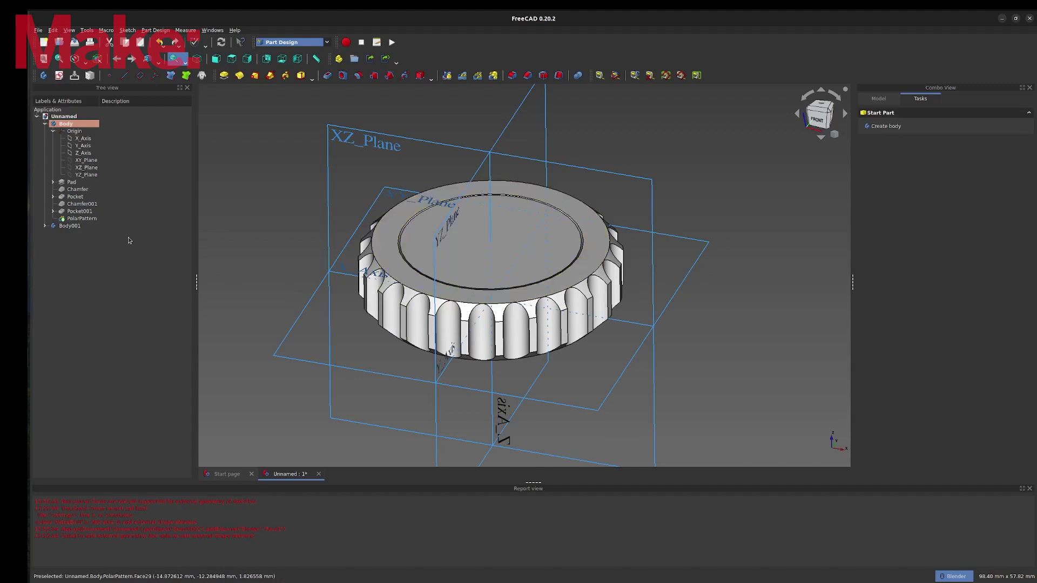
- Edit the notch polar pattern and set its occurrences to 18
{"action": "left_click", "coordinate": [89, 219]}
{"action": "right_click", "coordinate": [89, 219]}
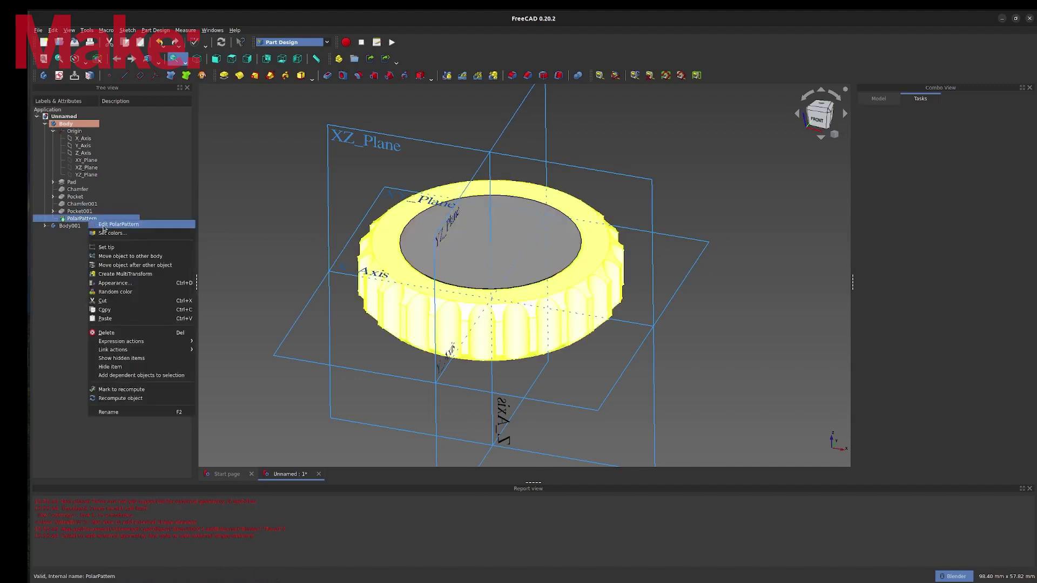
{"action": "left_click", "coordinate": [116, 224]}
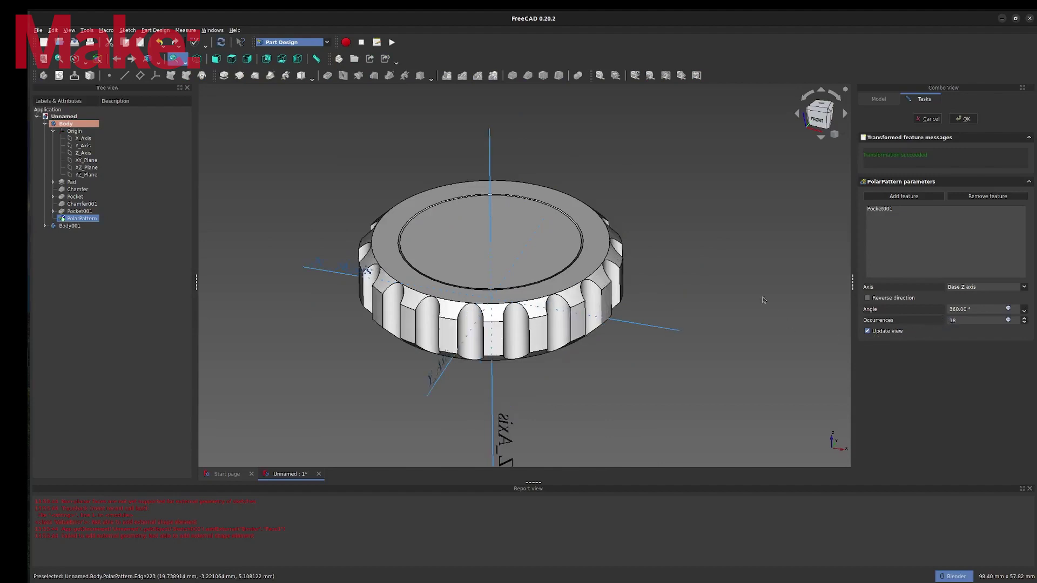
{"action": "key", "text": "Return"}
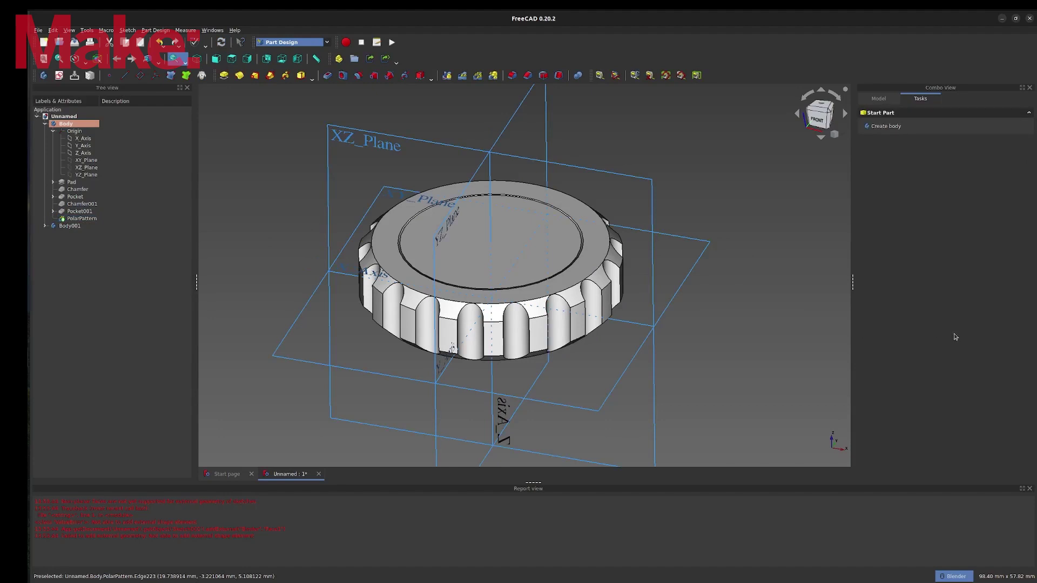
- Set the notch polar pattern's occurrences to 24
{"action": "right_click", "coordinate": [81, 218]}
{"action": "left_click", "coordinate": [94, 225]}
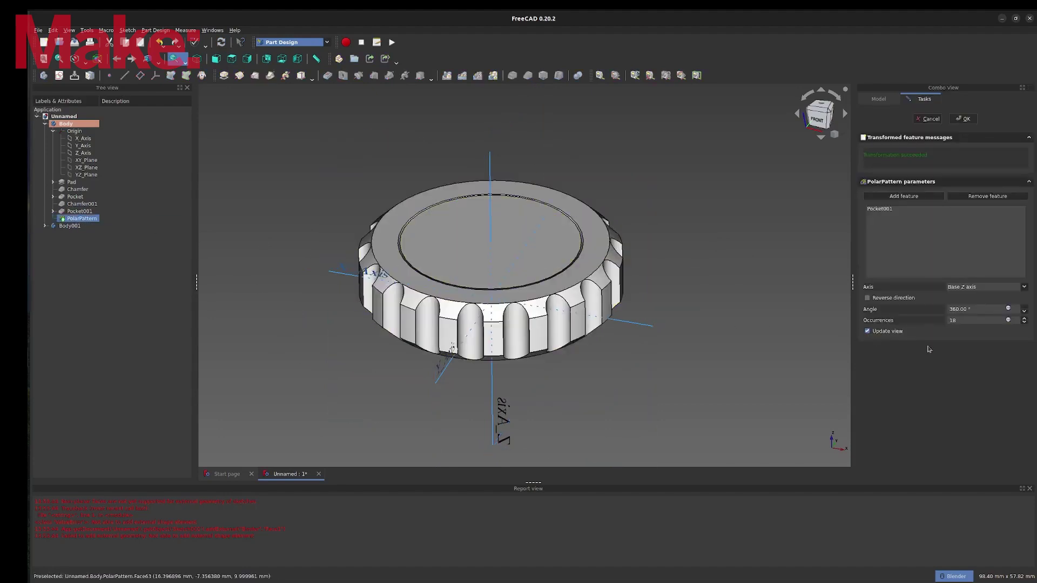
{"action": "left_click_drag", "start_coordinate": [964, 320], "coordinate": [936, 321]}
{"action": "type", "text": "24"}
{"action": "key", "text": "Return"}
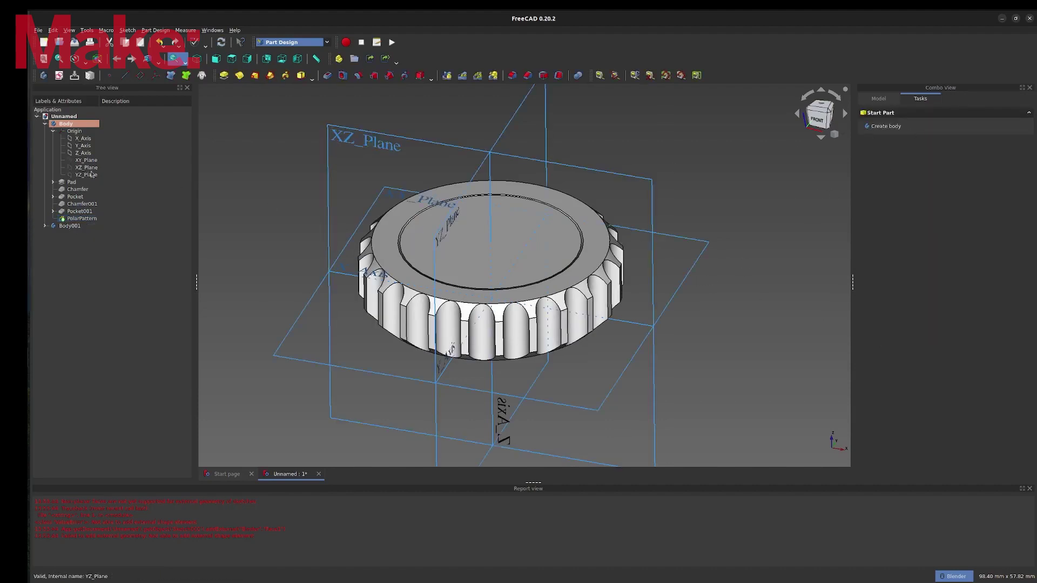
- Edit the ring pad's sketch, set the outer circle's diameter to 50 mm, and close the sketch
{"action": "left_click", "coordinate": [52, 184]}
{"action": "left_click", "coordinate": [82, 190]}
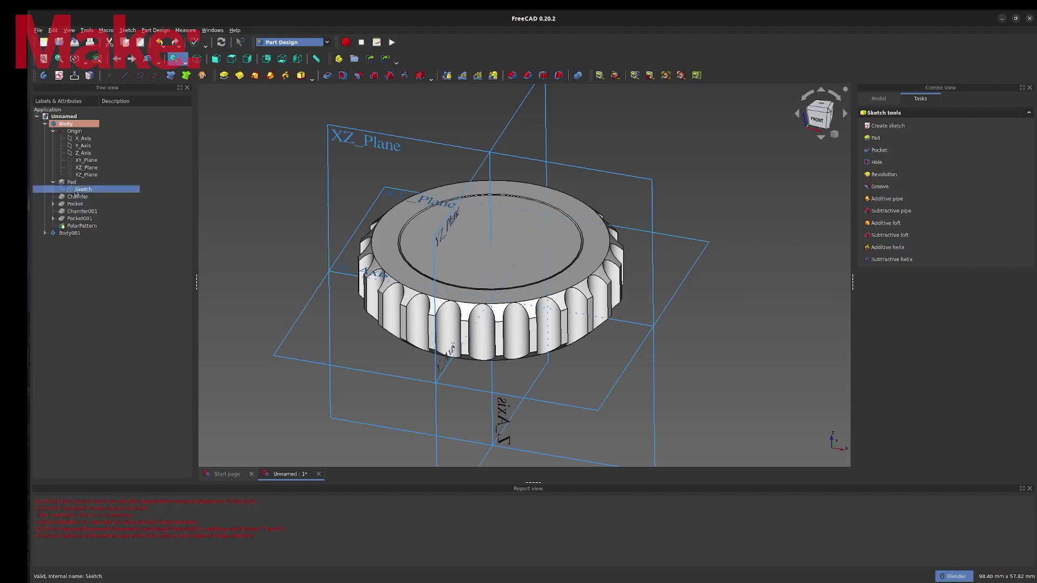
{"action": "right_click", "coordinate": [83, 190]}
{"action": "left_click", "coordinate": [97, 195]}
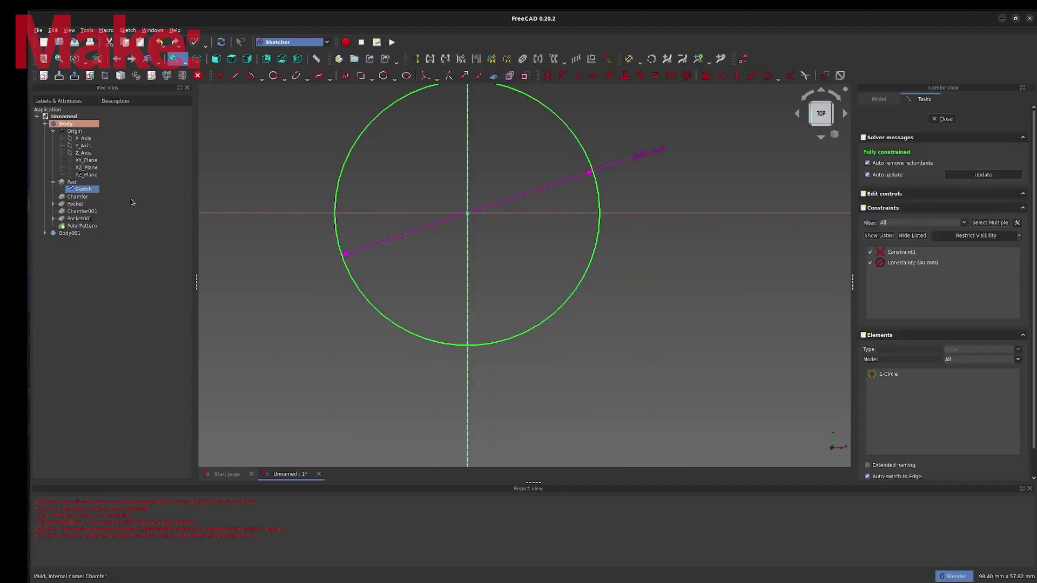
{"action": "double_click", "coordinate": [647, 159]}
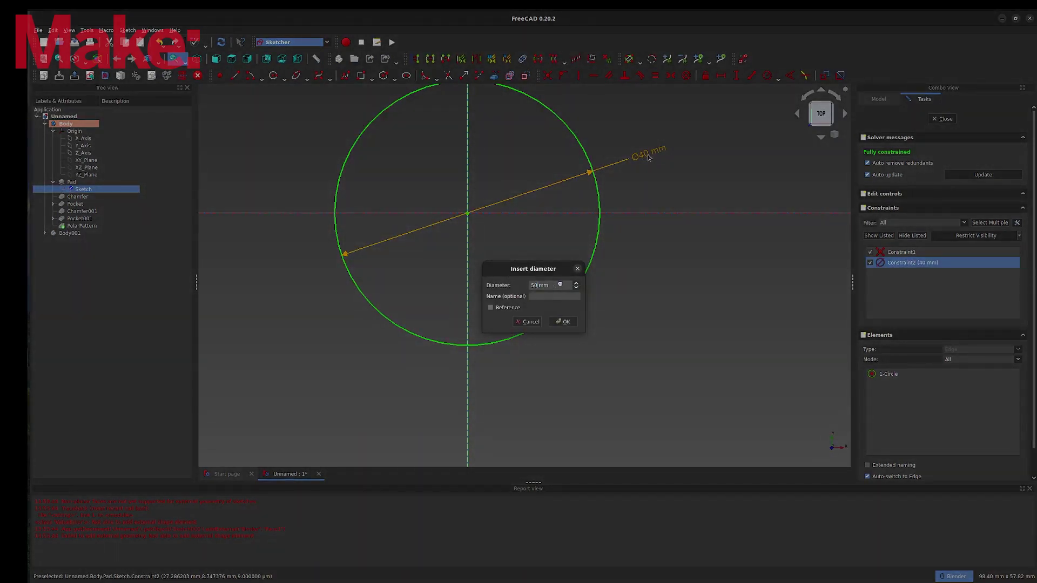
{"action": "key", "text": "Return"}
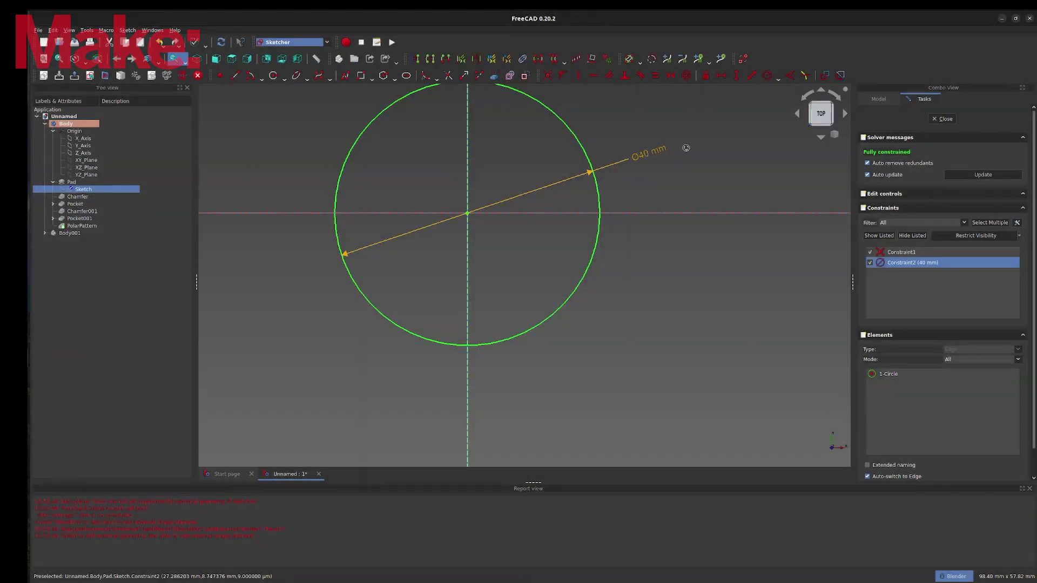
{"action": "left_click", "coordinate": [949, 120]}
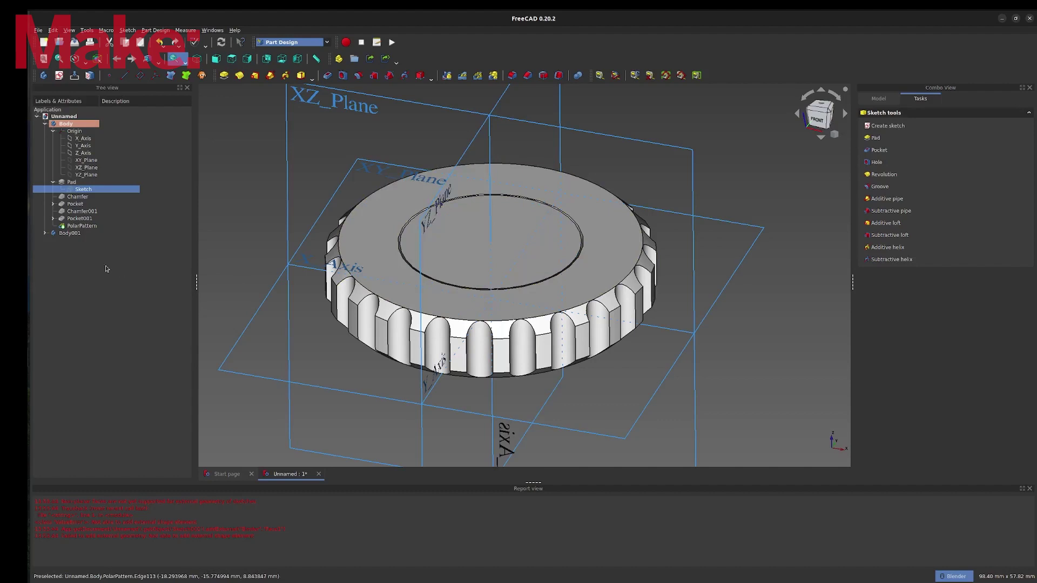
- Open the inner part's revolution sketch for editing and hide the ring body
{"action": "left_click", "coordinate": [45, 233]}
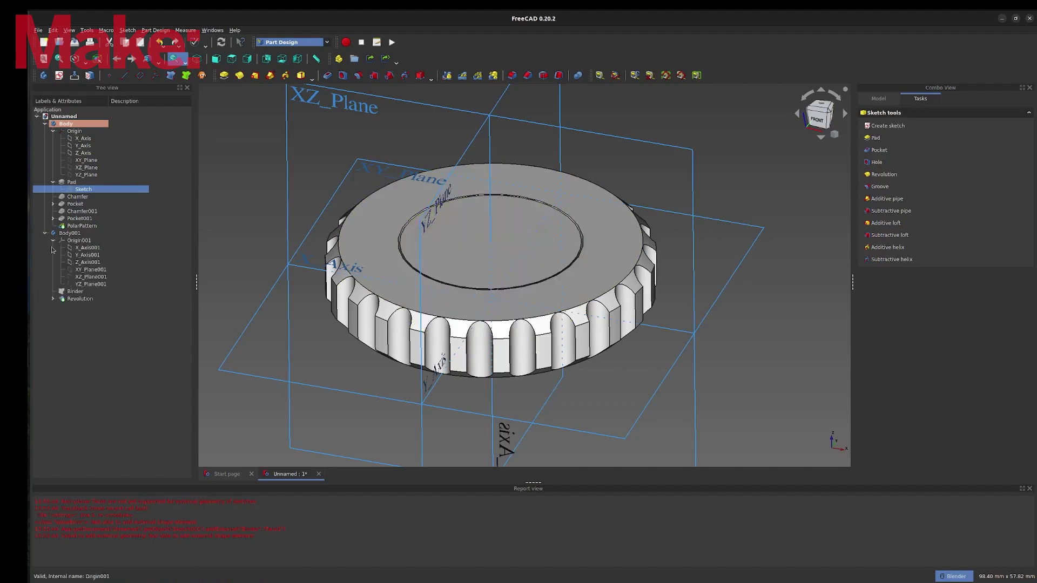
{"action": "left_click", "coordinate": [53, 299]}
{"action": "left_click", "coordinate": [74, 307]}
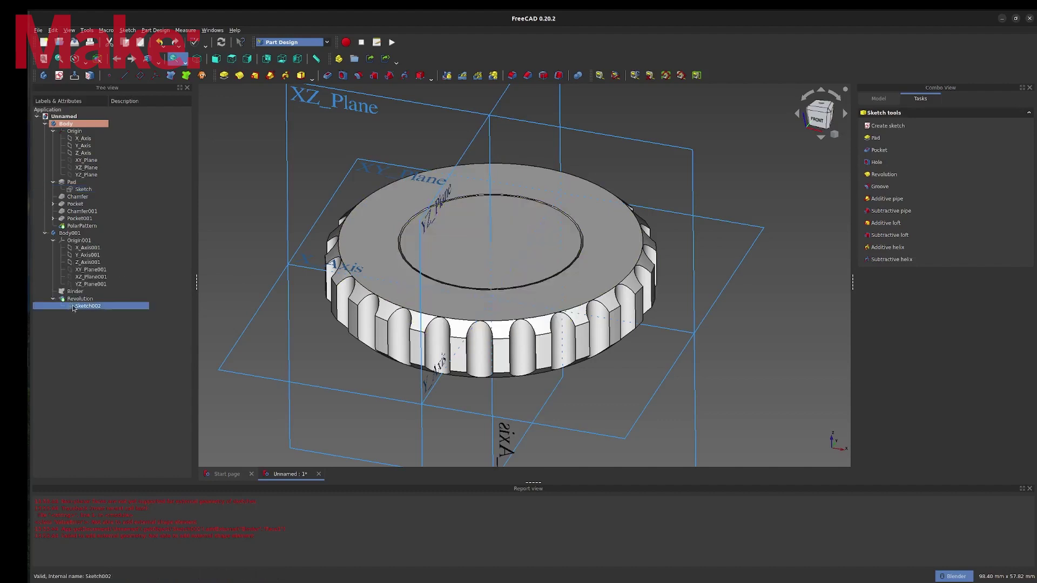
{"action": "right_click", "coordinate": [74, 307]}
{"action": "left_click", "coordinate": [81, 312]}
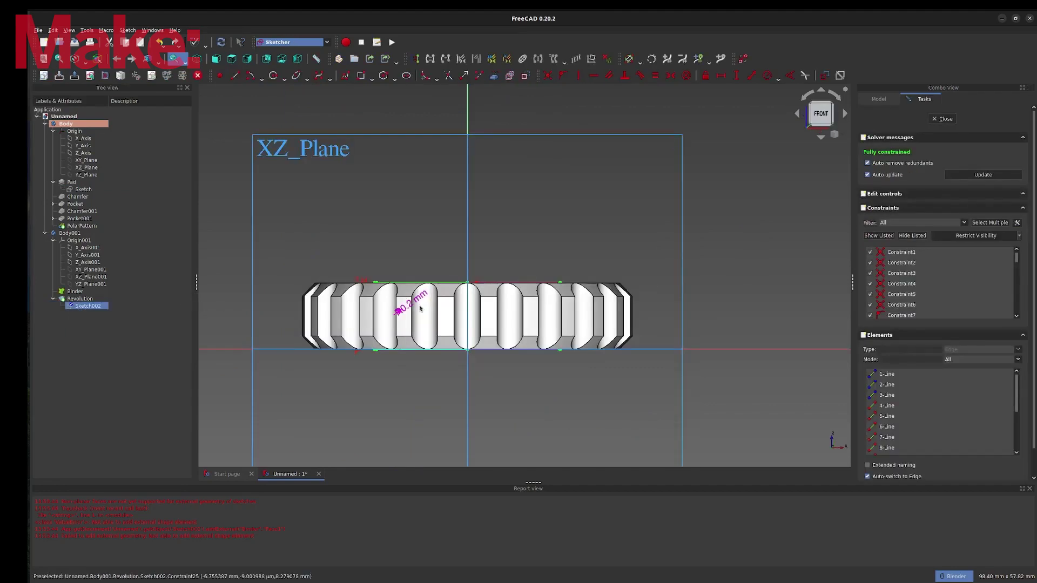
{"action": "left_click", "coordinate": [65, 126]}
{"action": "key", "text": "space"}
{"action": "scroll", "coordinate": [422, 300], "scroll_direction": "up", "scroll_amount": 4}
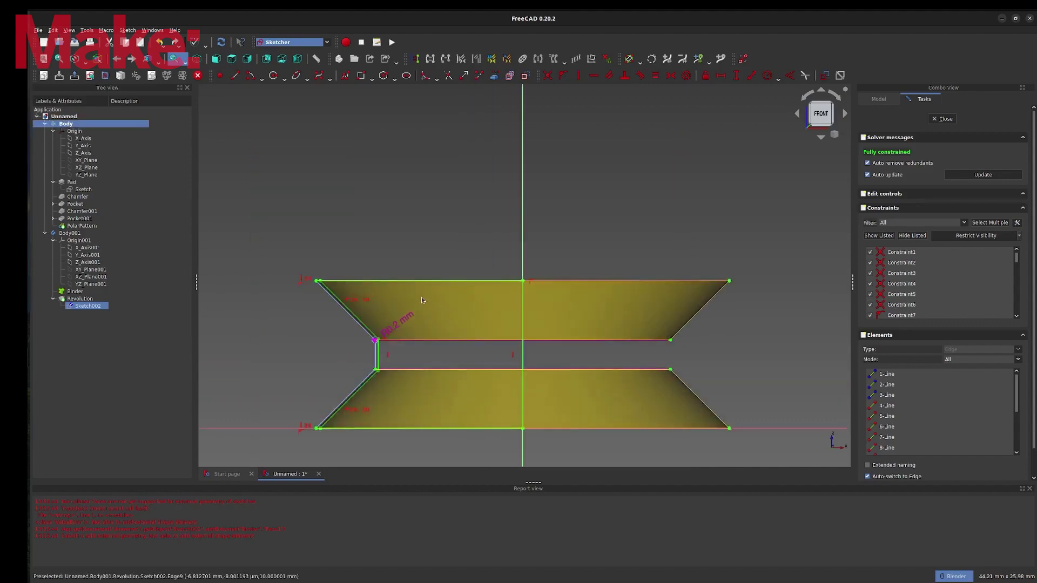
- Set the clearance circle's radius to 1 mm, close the sketch, and show the ring body again
{"action": "double_click", "coordinate": [397, 330]}
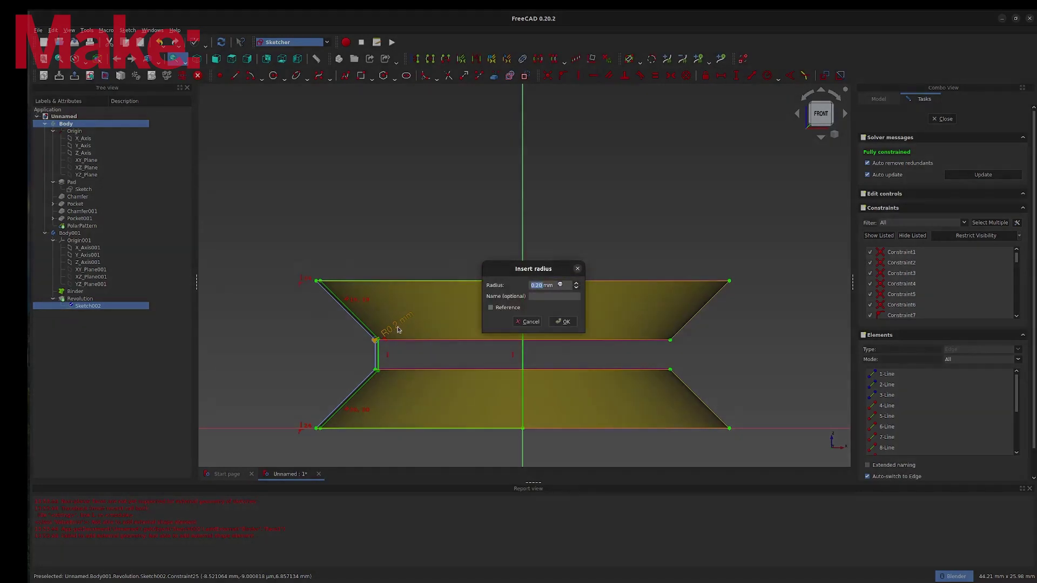
{"action": "type", "text": "1"}
{"action": "key", "text": "Return"}
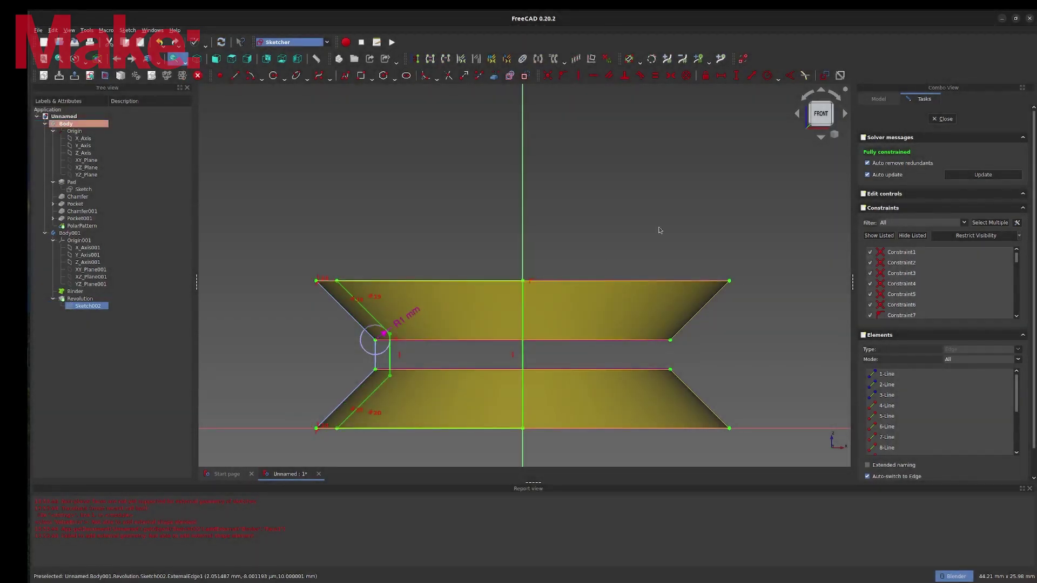
{"action": "left_click", "coordinate": [949, 119]}
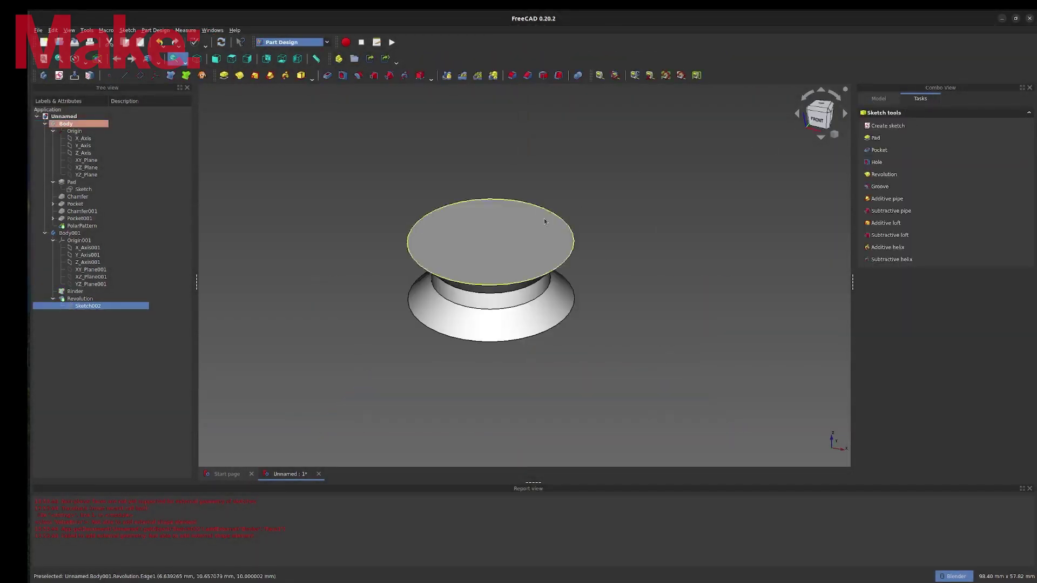
{"action": "left_click", "coordinate": [70, 128]}
{"action": "key", "text": "space"}
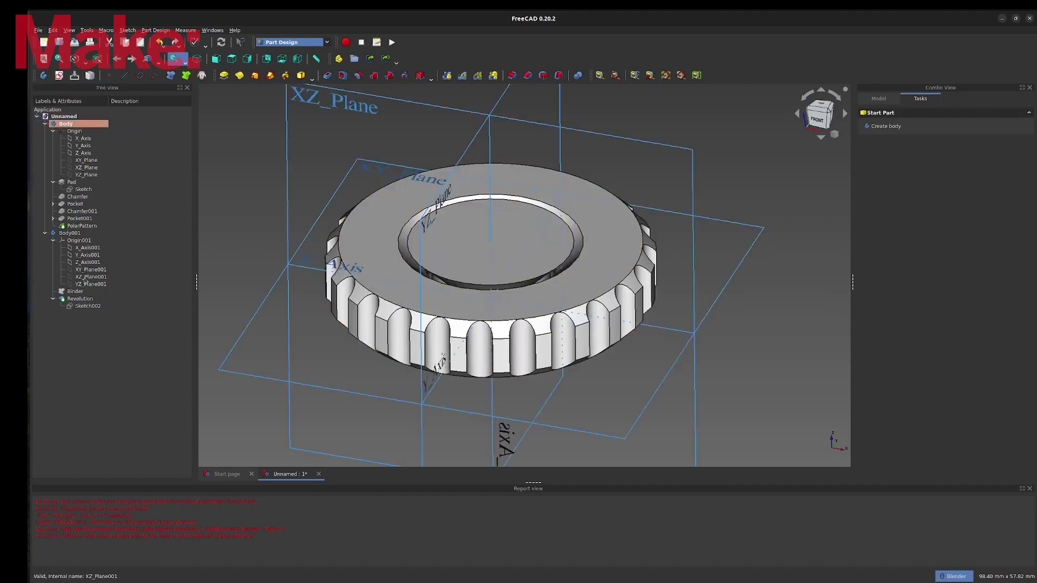
- Set the clearance constraint in the revolution sketch's properties to 0.2 mm
{"action": "left_click", "coordinate": [93, 310]}
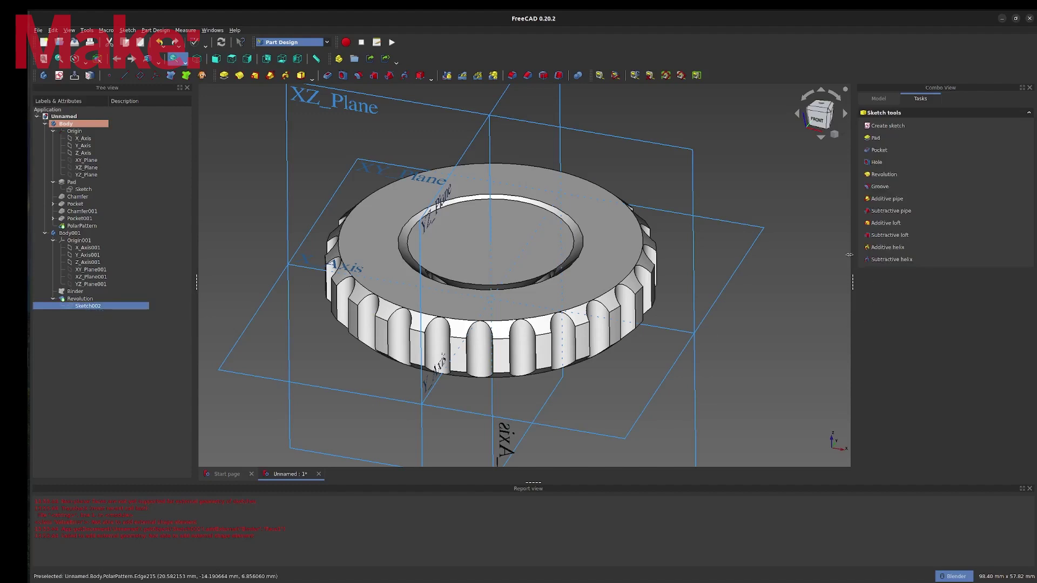
{"action": "left_click", "coordinate": [879, 99]}
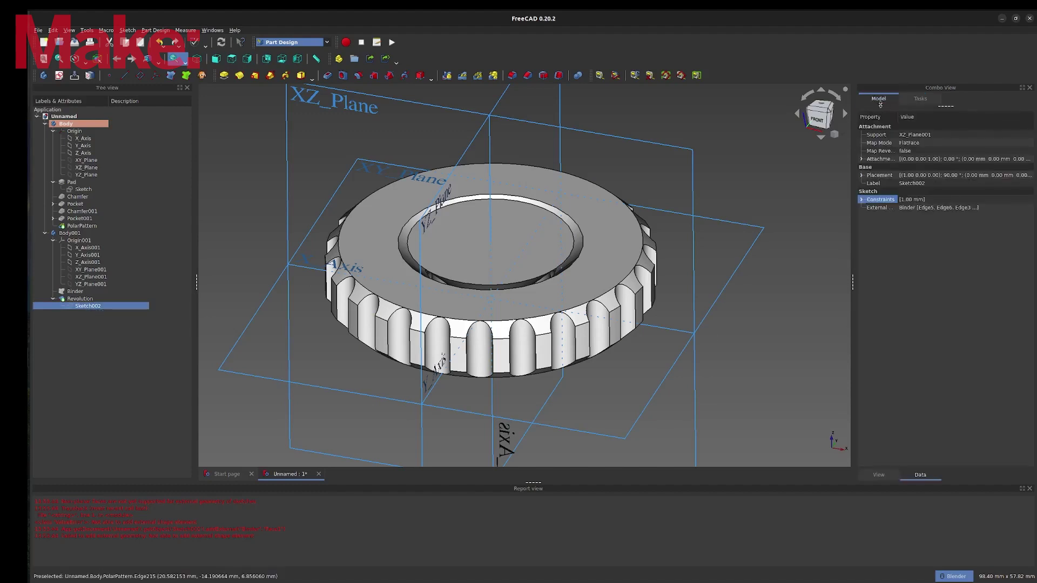
{"action": "left_click", "coordinate": [862, 201]}
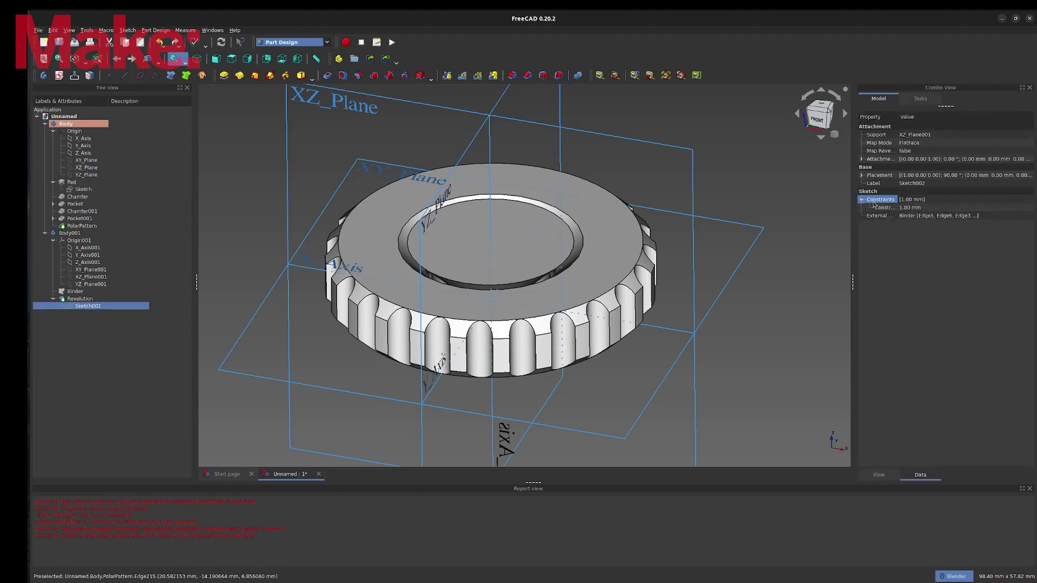
{"action": "left_click", "coordinate": [905, 208]}
{"action": "type", "text": "0.2"}
{"action": "key", "text": "Return"}
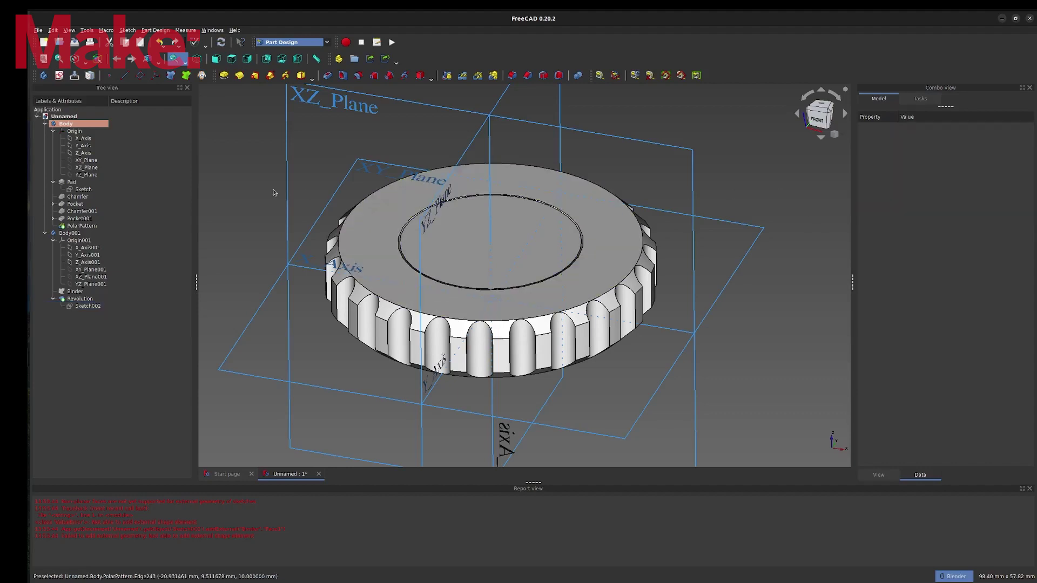
- Set the diameter constraint in the ring pad sketch's properties to 40 mm
{"action": "left_click", "coordinate": [83, 189]}
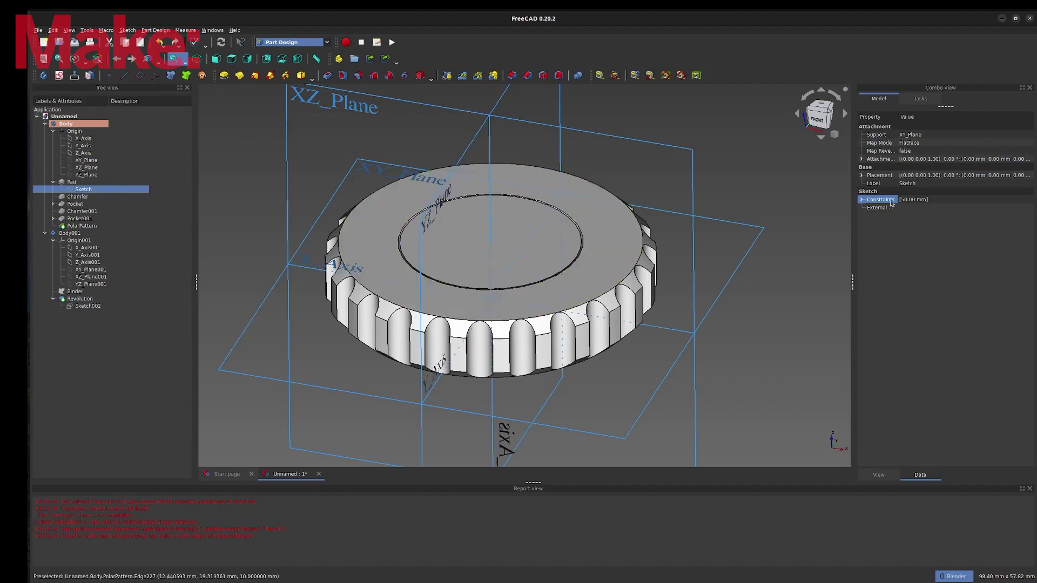
{"action": "left_click", "coordinate": [862, 200]}
{"action": "left_click", "coordinate": [904, 207]}
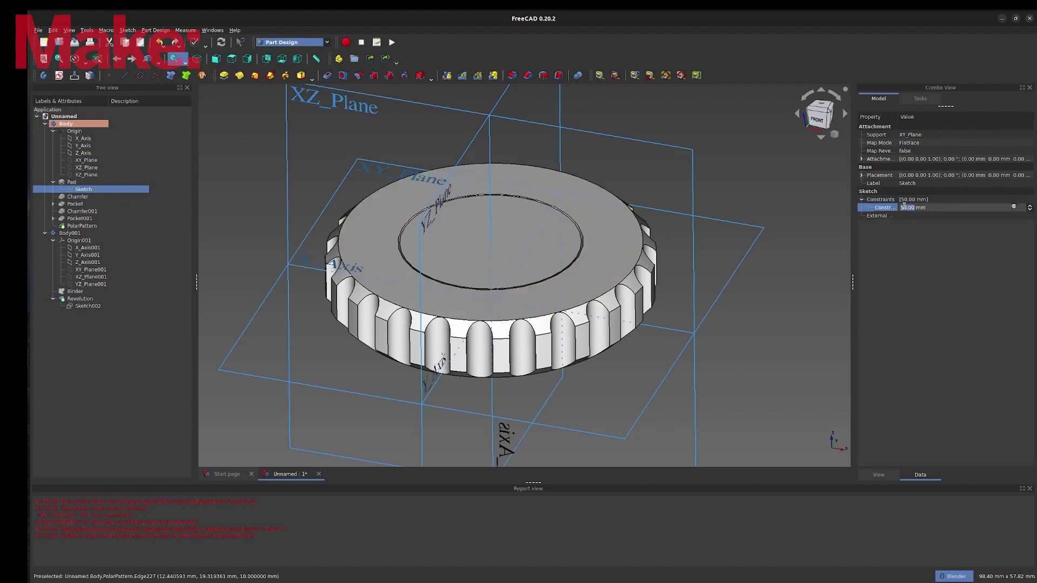
{"action": "type", "text": "4"}
{"action": "key", "text": "Return"}
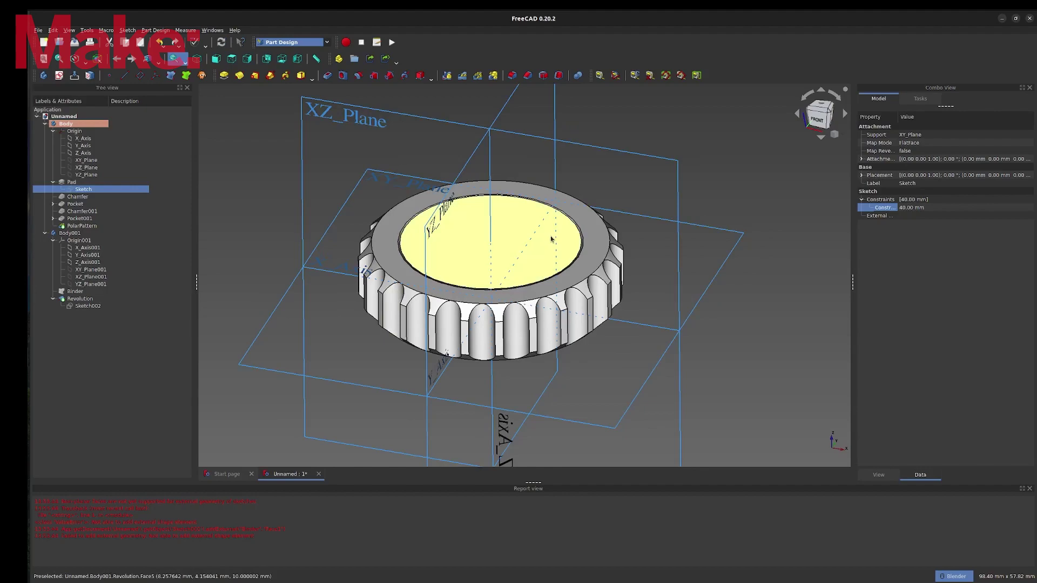
{"action": "mouse_move", "coordinate": [538, 226]}
{"action": "middle_mouse_down"}
{"action": "mouse_move", "coordinate": [533, 275]}
{"action": "mouse_move", "coordinate": [537, 233]}
{"action": "middle_mouse_up"}
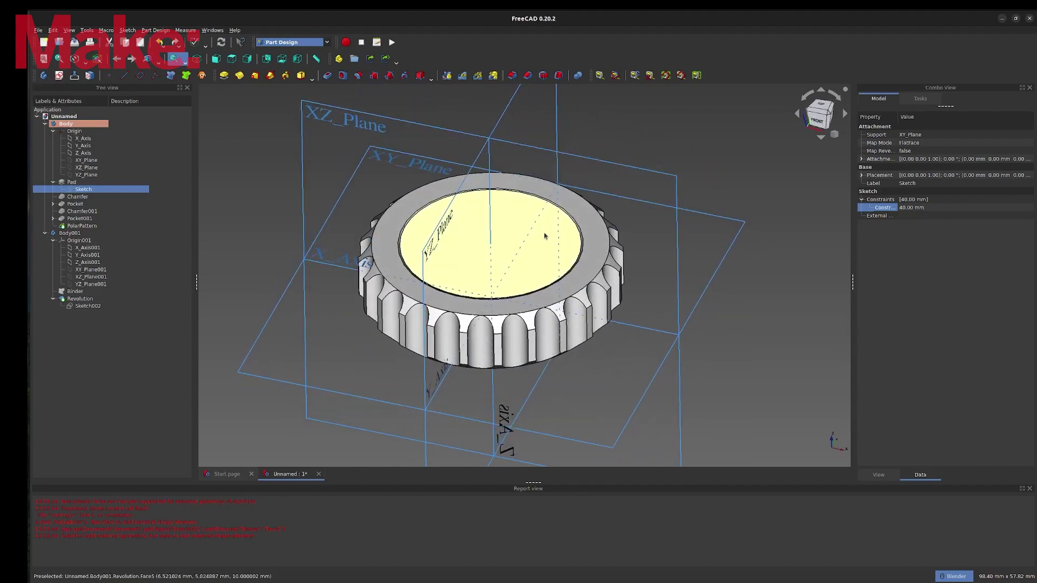